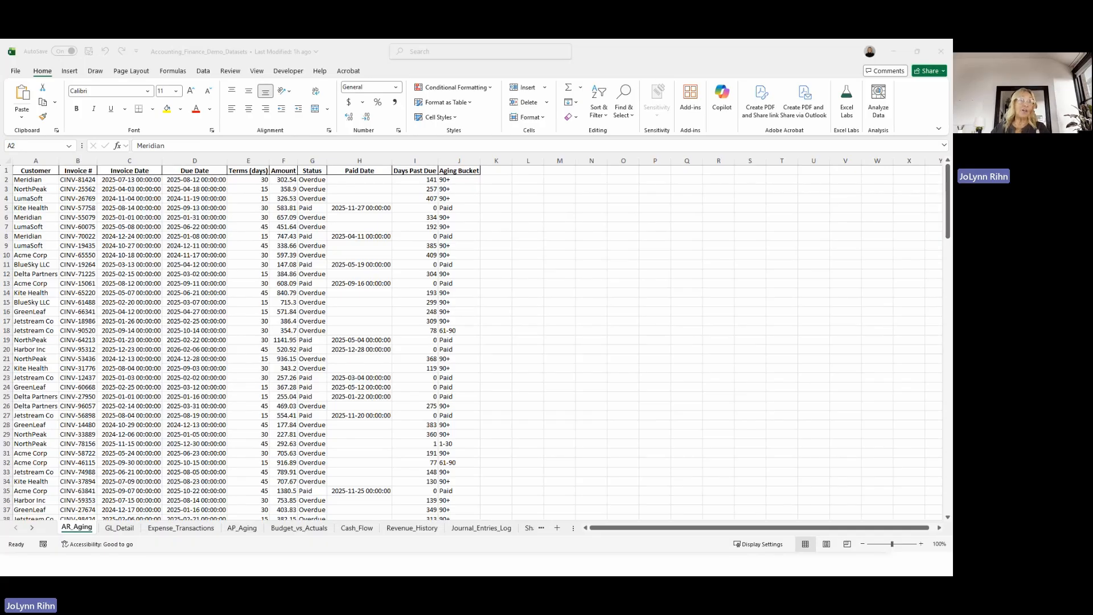
left_click(145, 246)
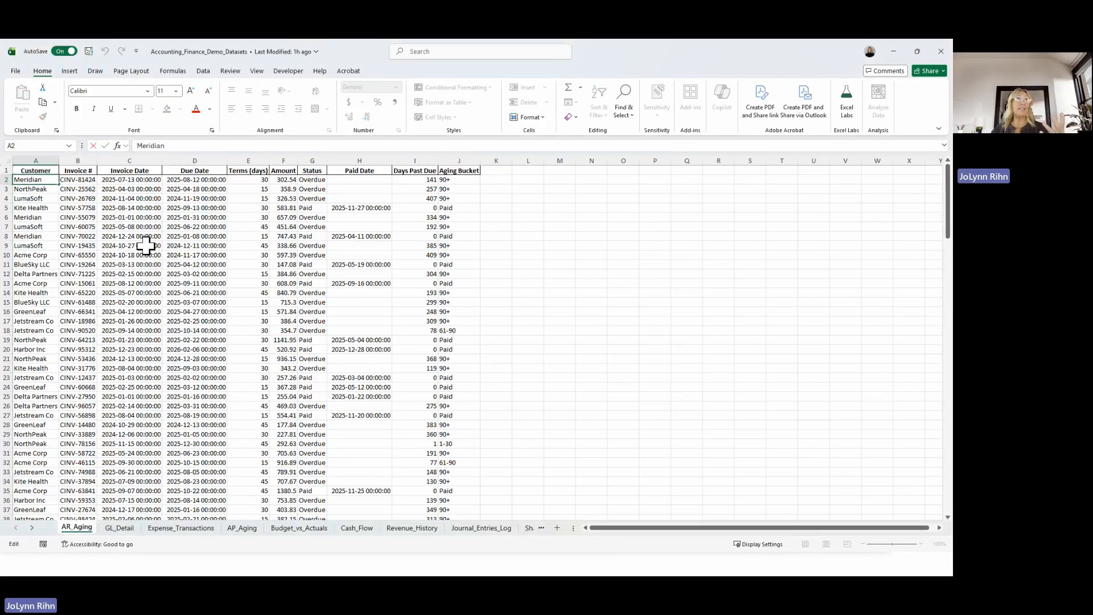
left_click(146, 246)
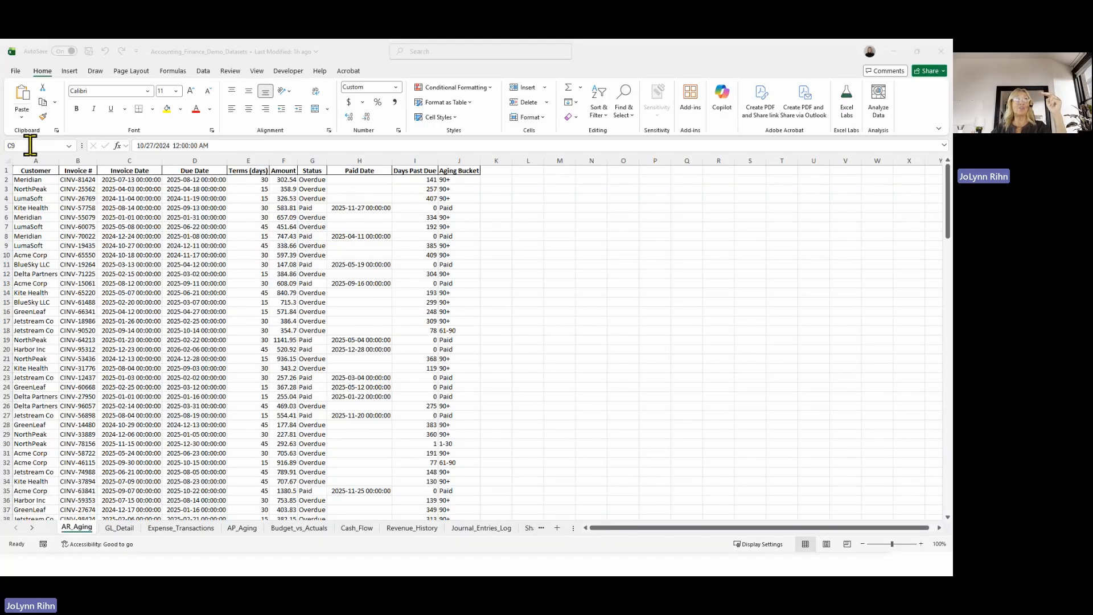
Step: Name the customer entries in A2:A171, without the header, as the range Customers
left_click(32, 189)
left_click(32, 189)
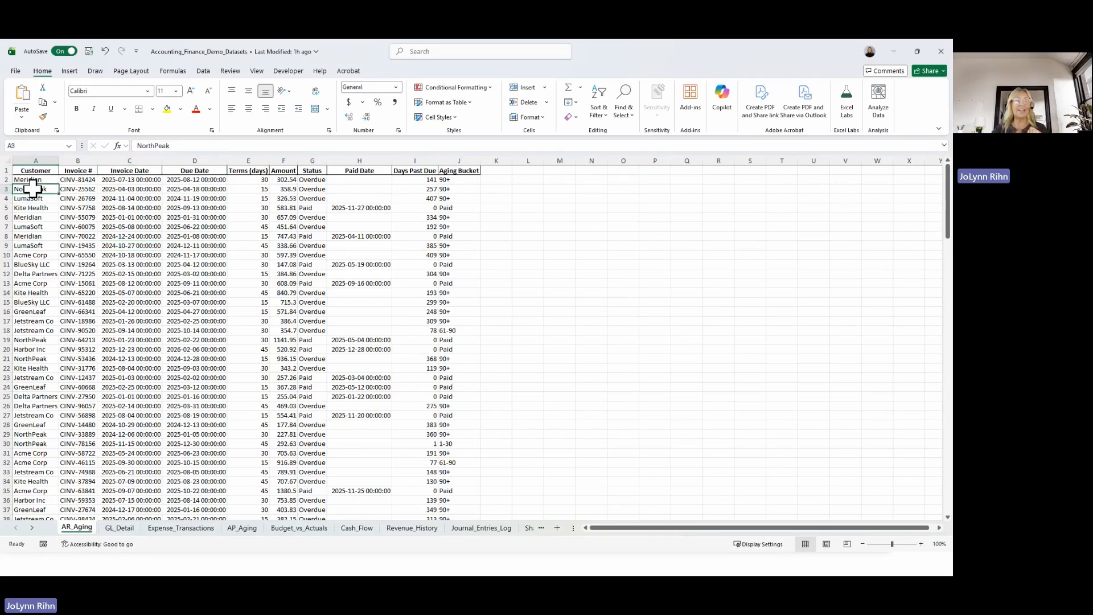
left_click(31, 180)
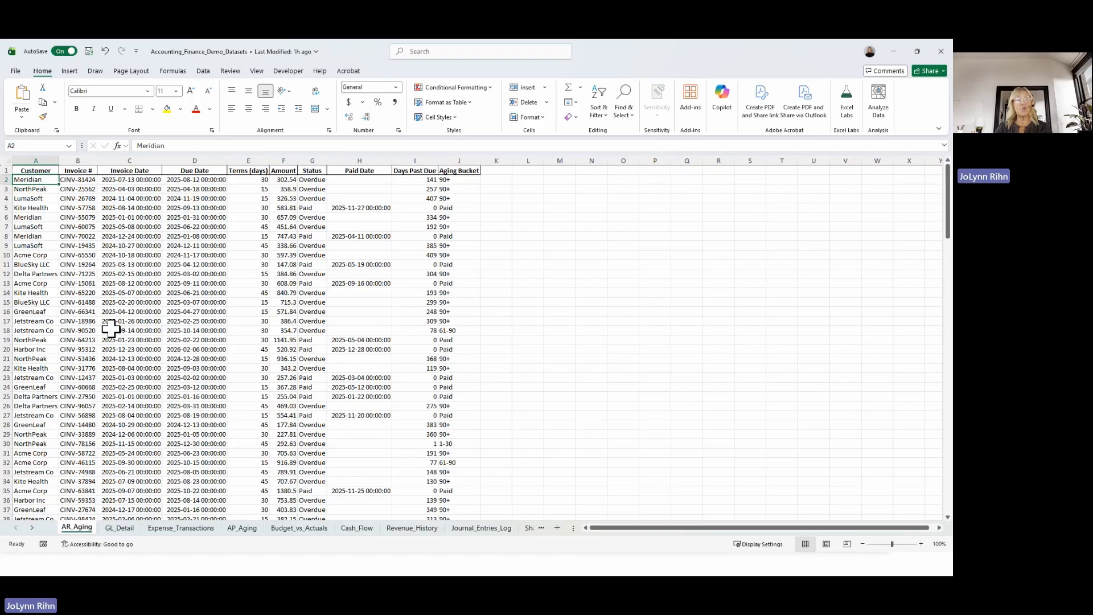
key("ctrl+shift+Down")
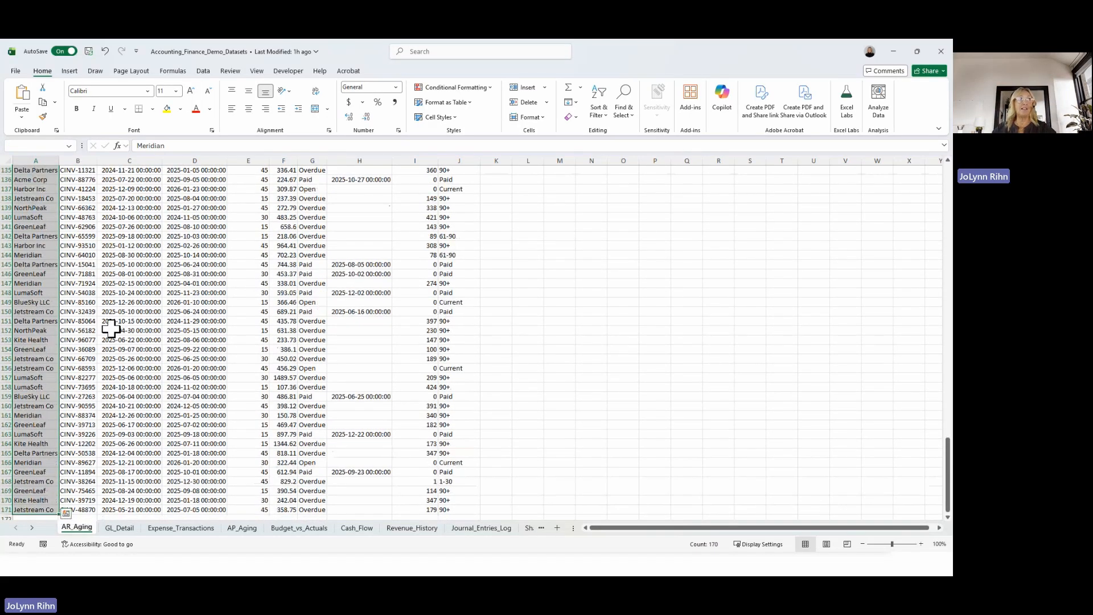
left_click(40, 146)
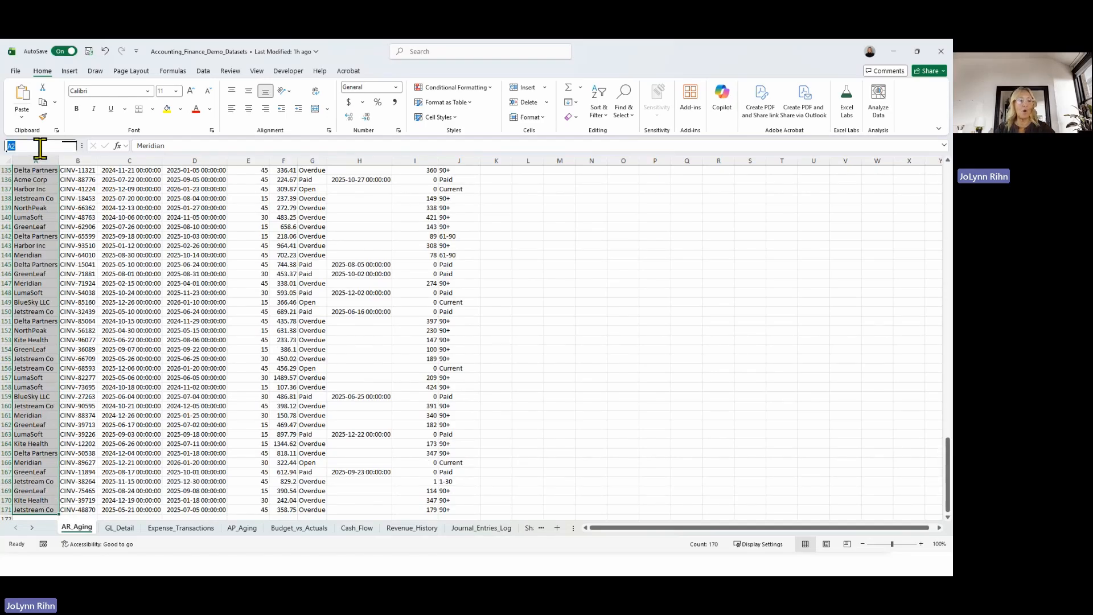
type("Customers")
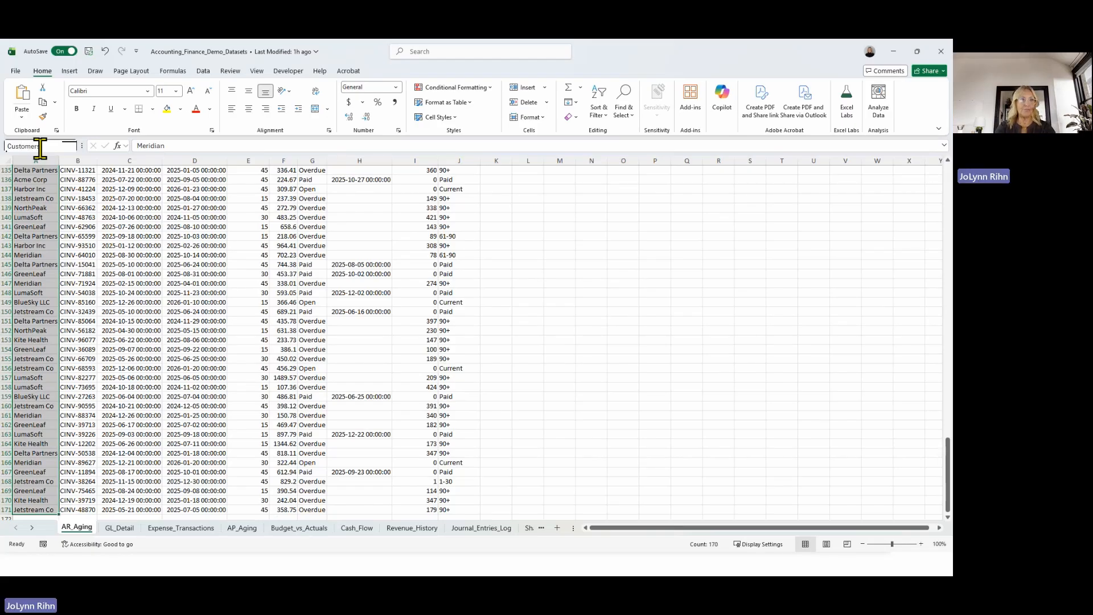
key("Return")
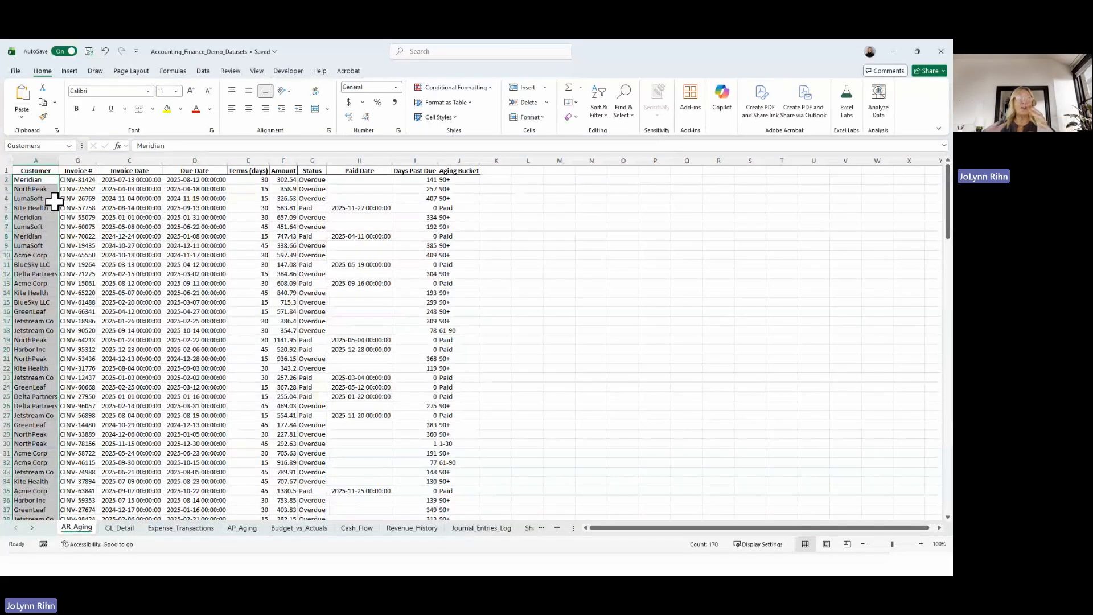
Step: Create named ranges for every column of the AR_Aging data from the headers in the top row
left_click(124, 228)
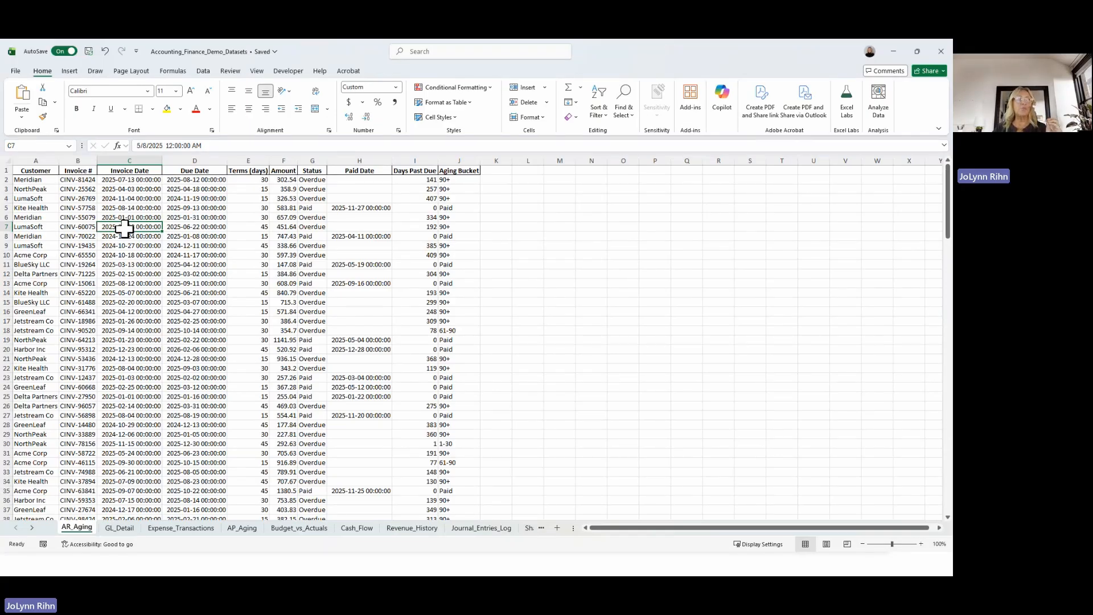
key("ctrl+a")
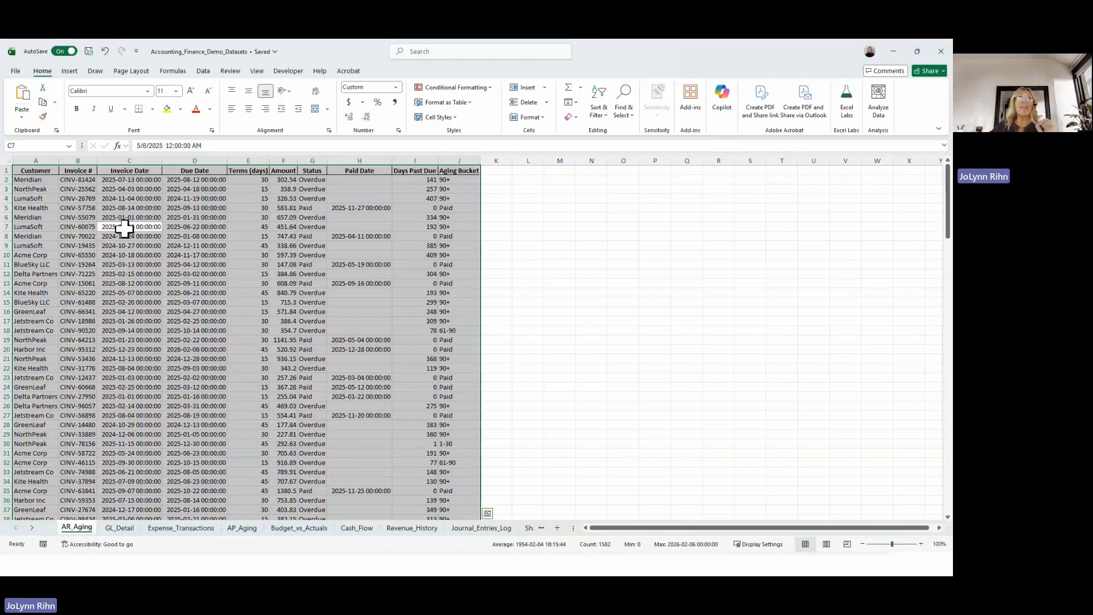
left_click(180, 74)
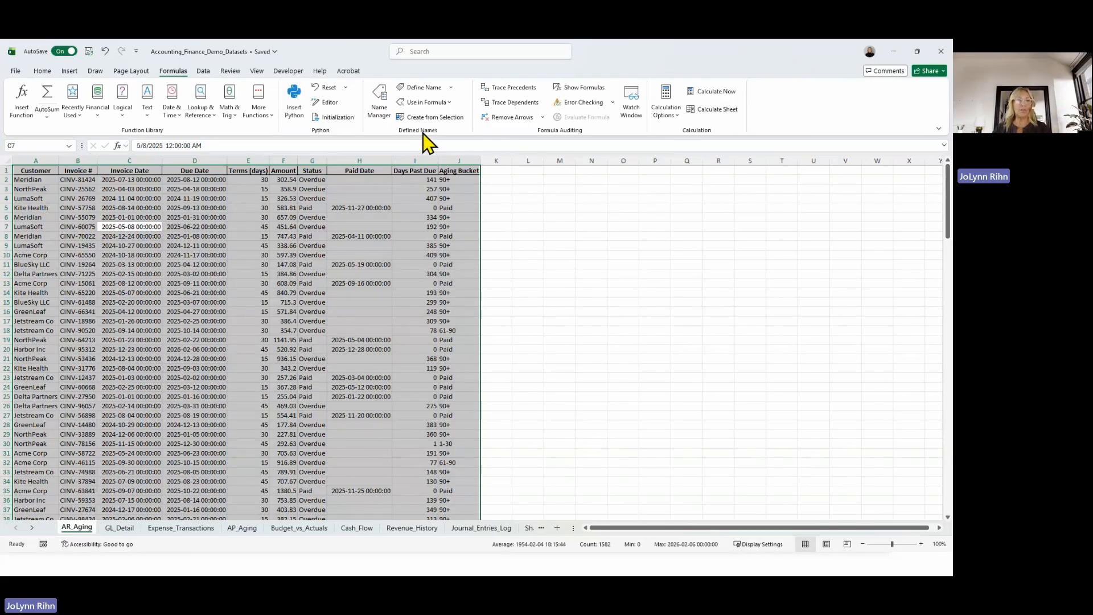
left_click(433, 117)
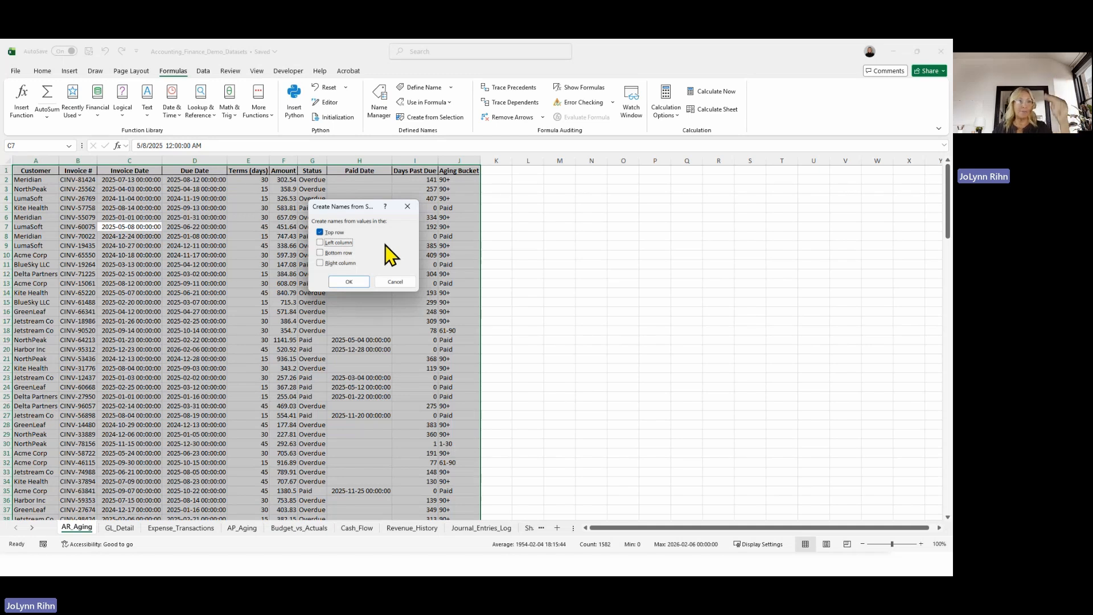
left_click(357, 284)
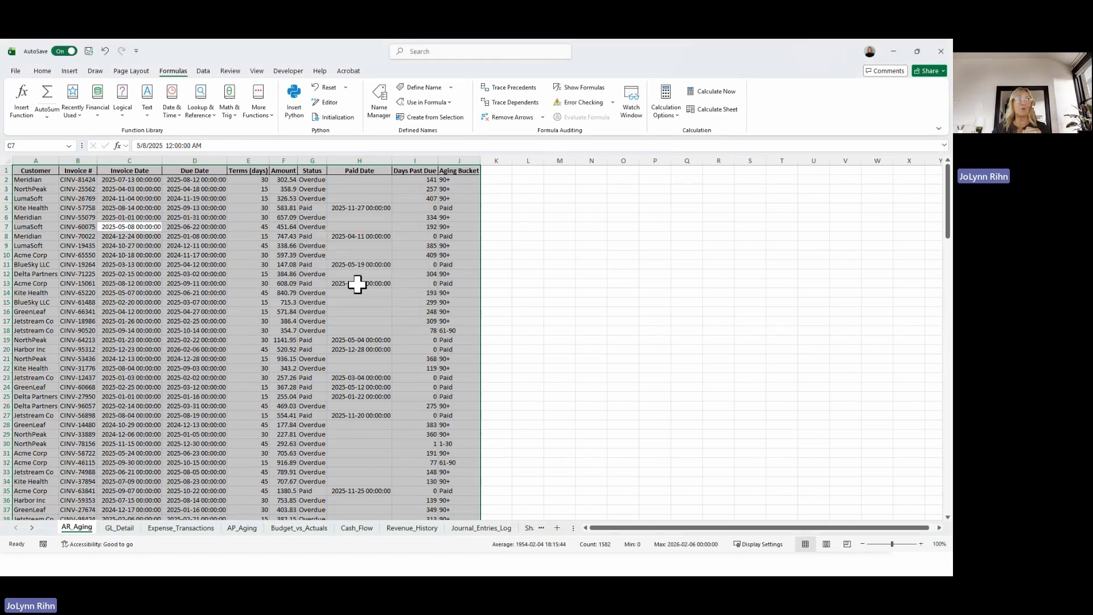
left_click(275, 292)
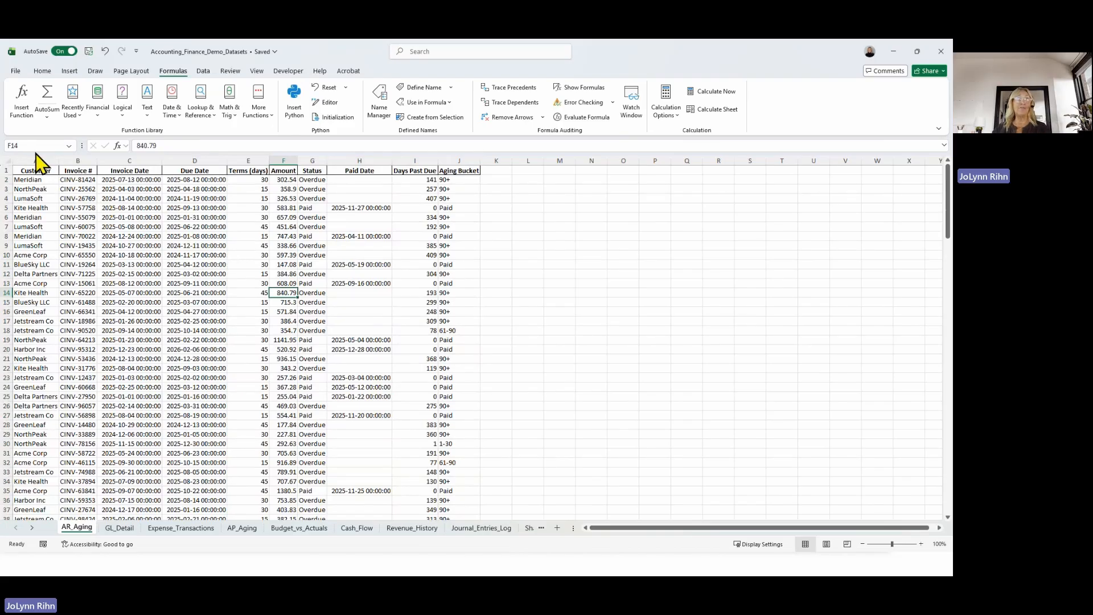
Step: Delete the duplicate defined name Customers from the workbook, keeping the name Customer
left_click(69, 146)
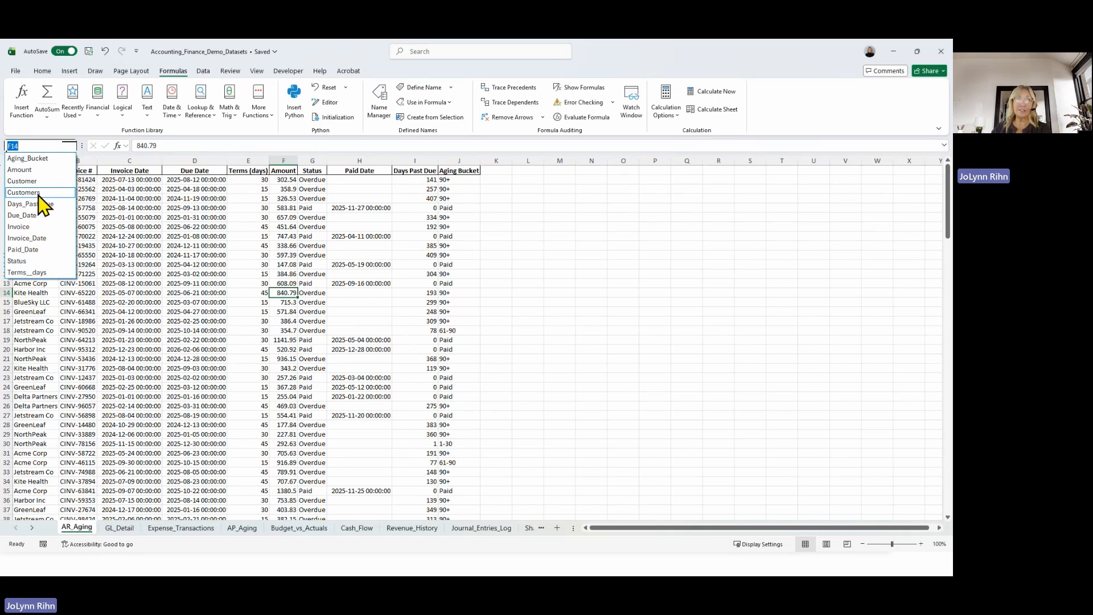
left_click(218, 217)
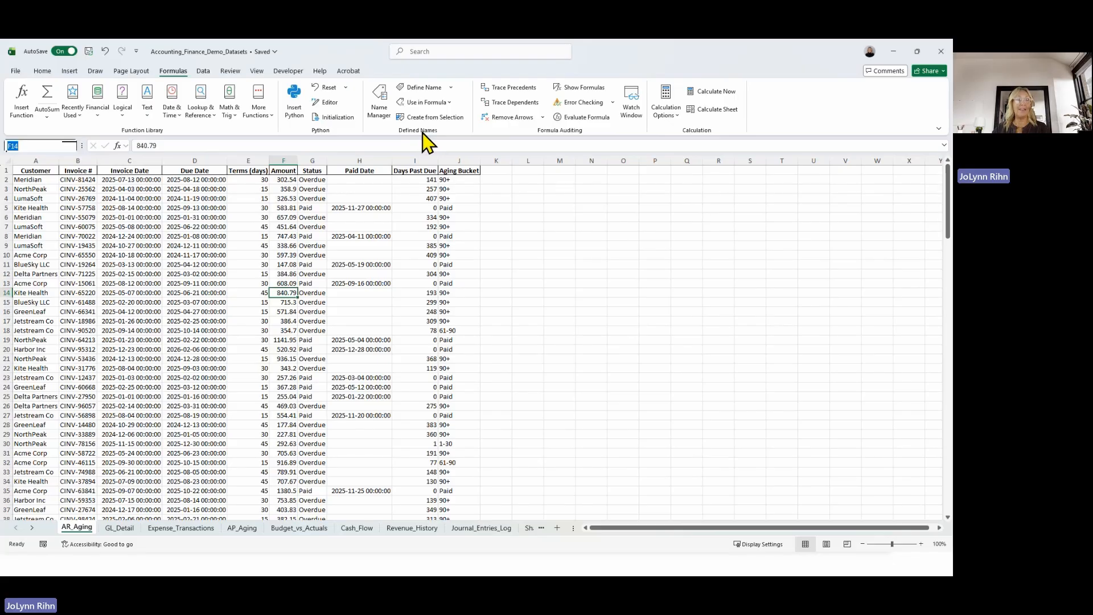
left_click(379, 110)
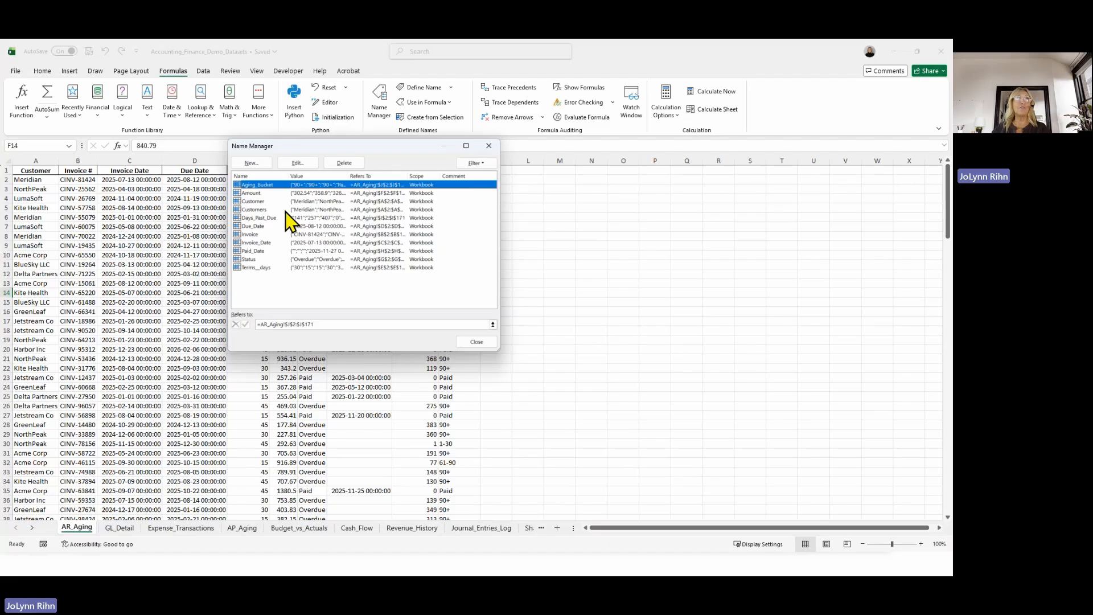
left_click(310, 209)
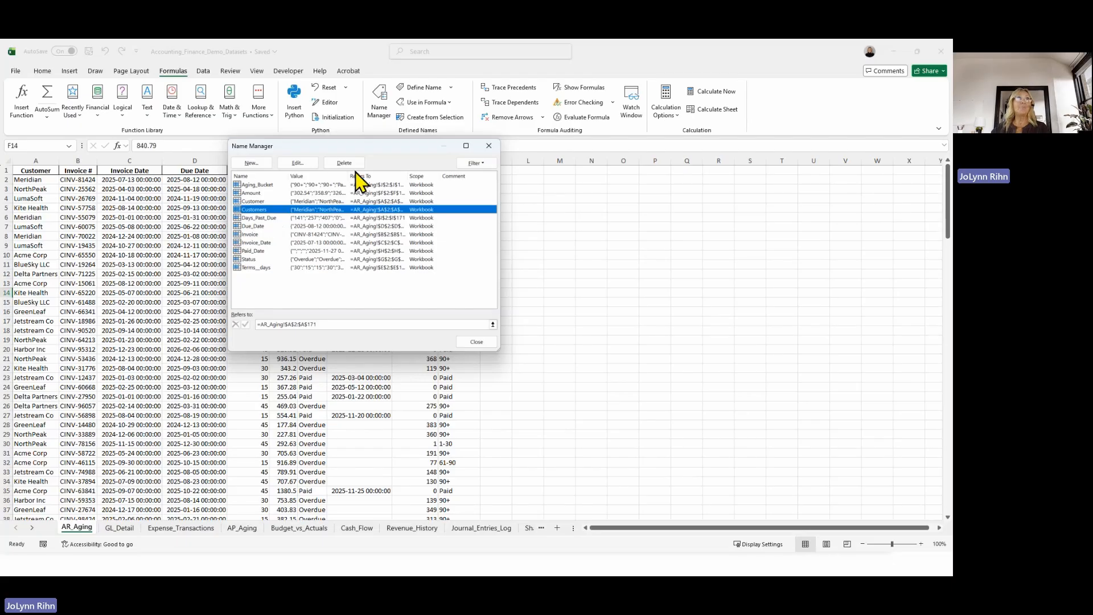
left_click(345, 164)
left_click(389, 274)
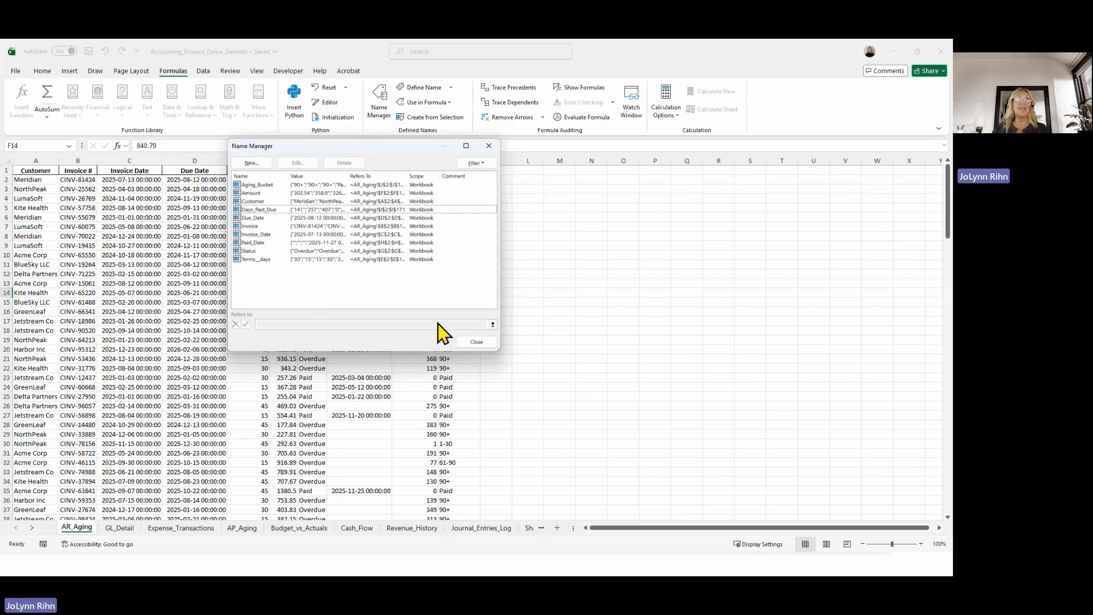
left_click(477, 342)
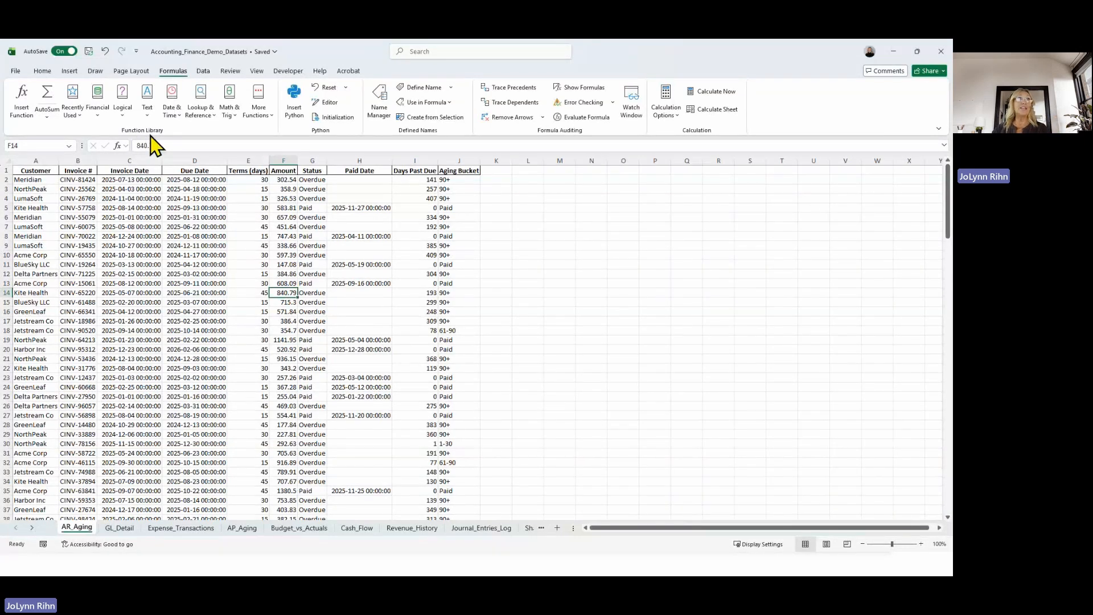
left_click(95, 111)
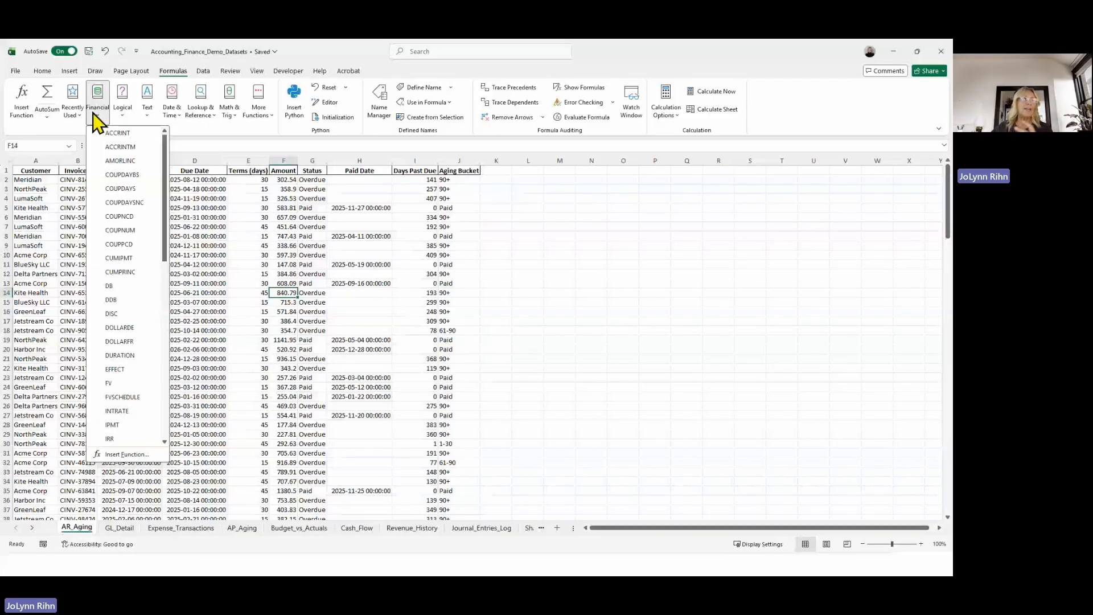
left_click(332, 315)
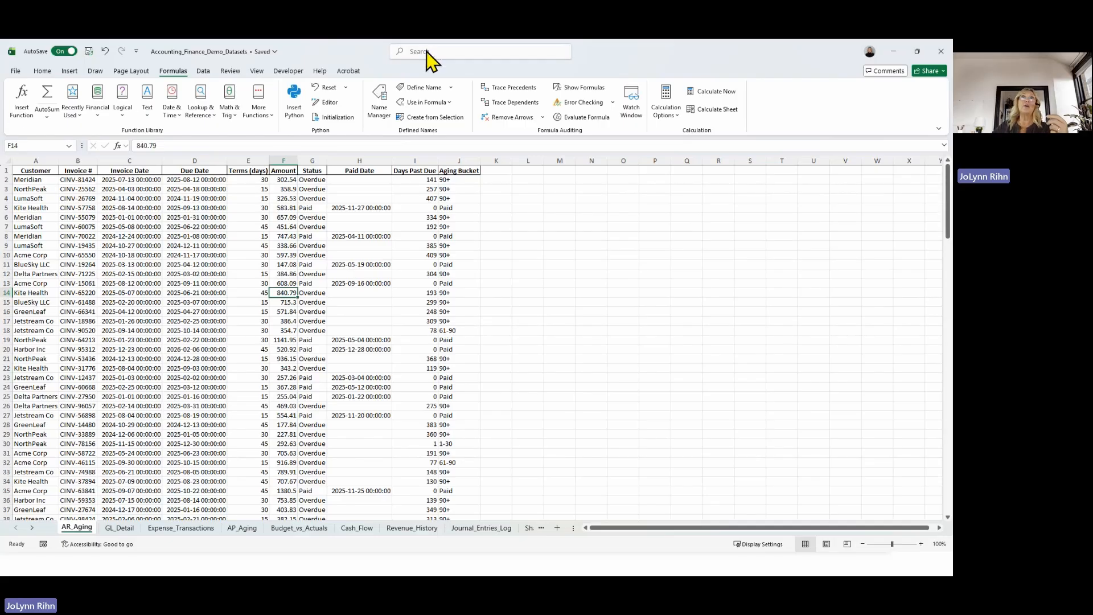
left_click(715, 180)
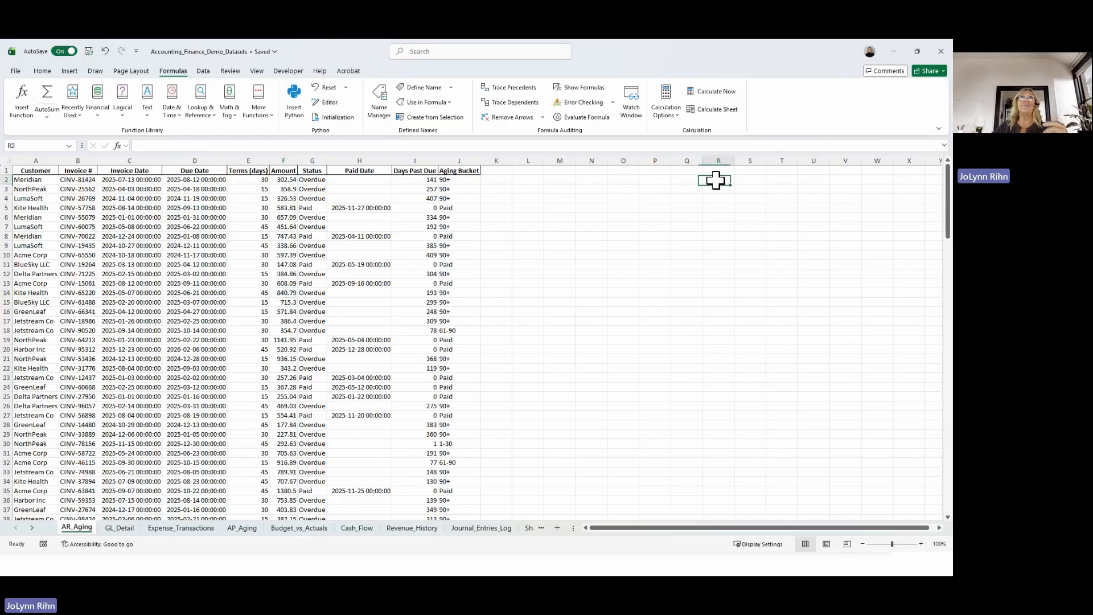
Step: Enter a COUNTIF formula in N2 that counts the "northpeak" entries in the named range Customer
left_click(597, 180)
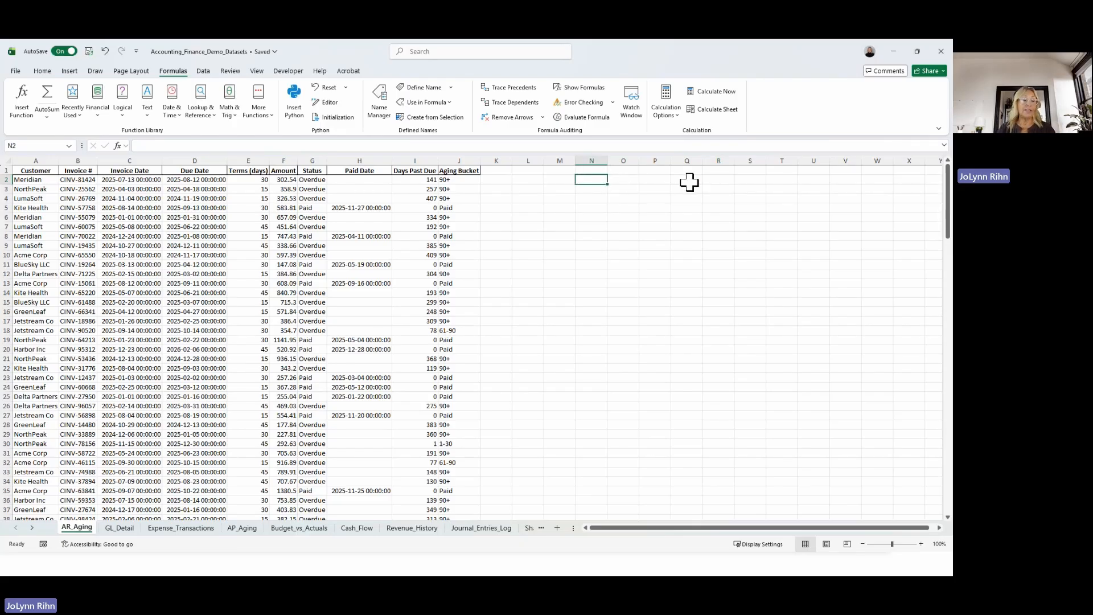
type("=")
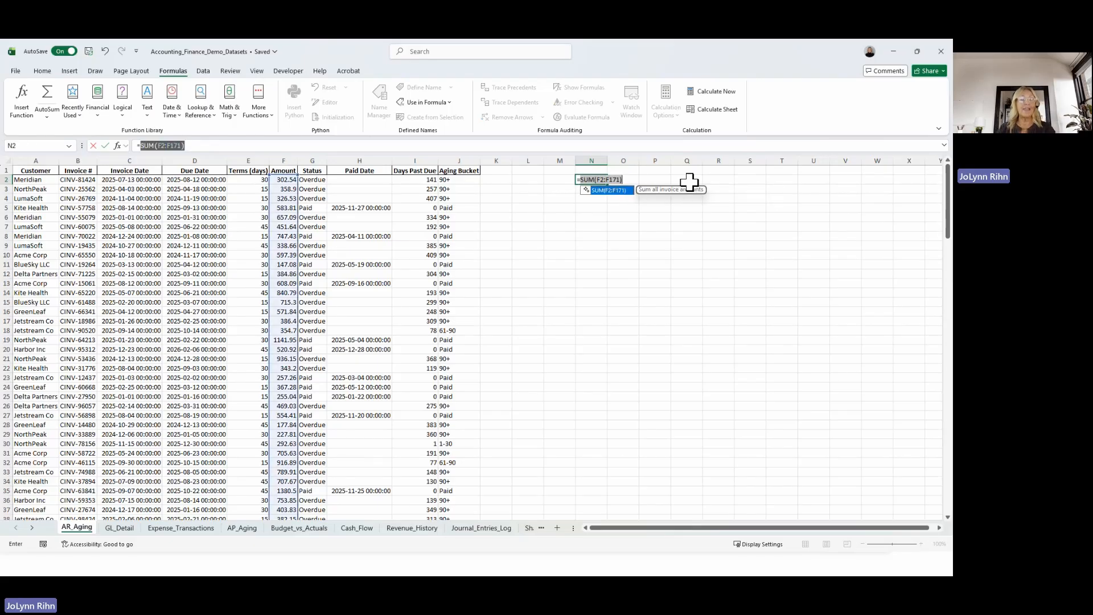
type("c")
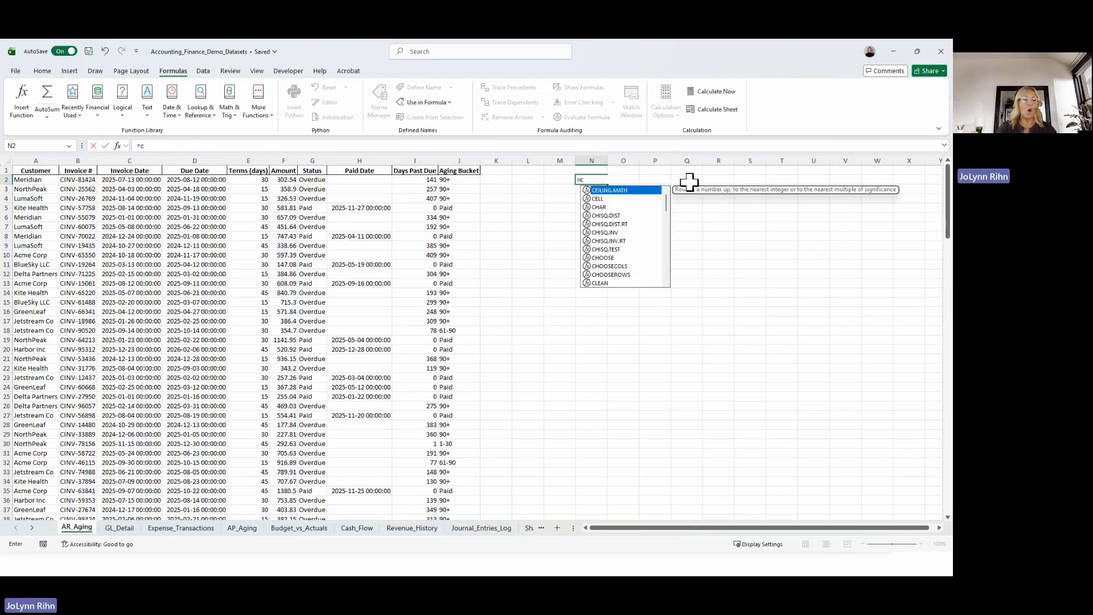
type("o")
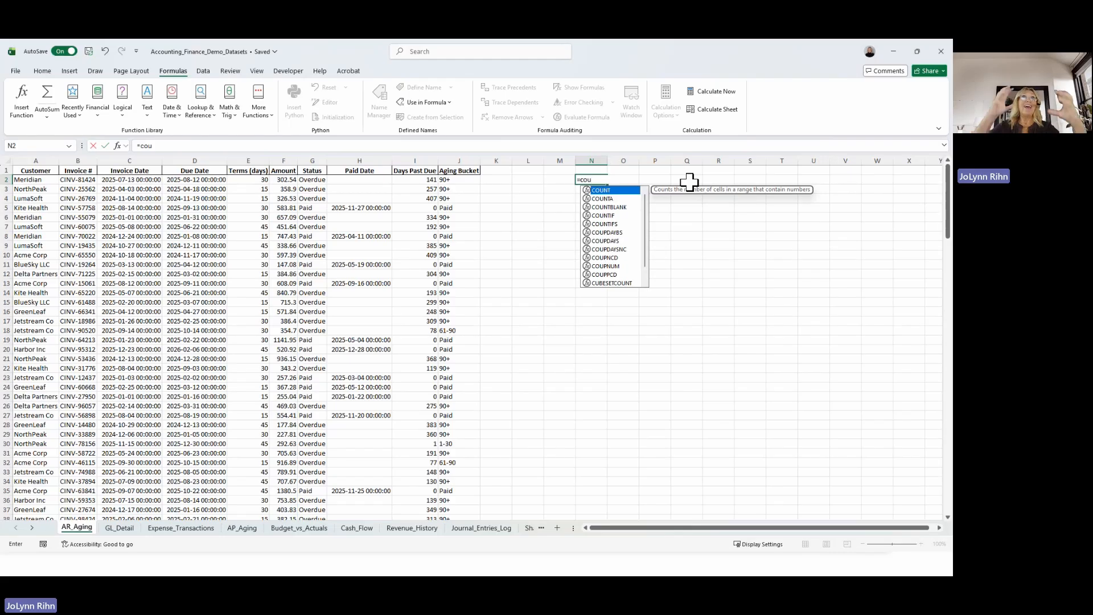
type("u")
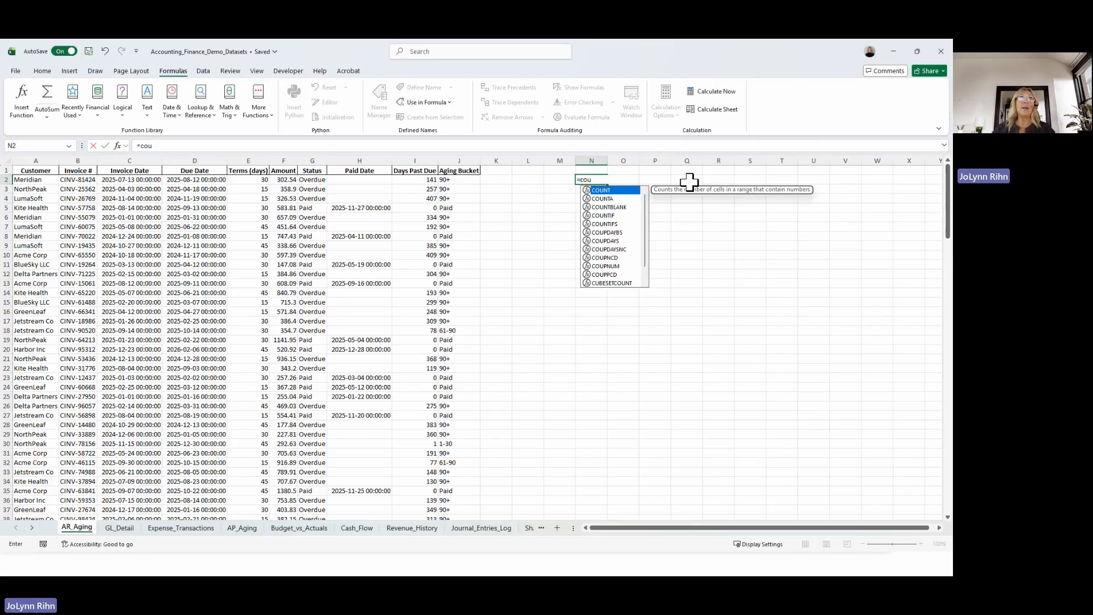
double_click(607, 216)
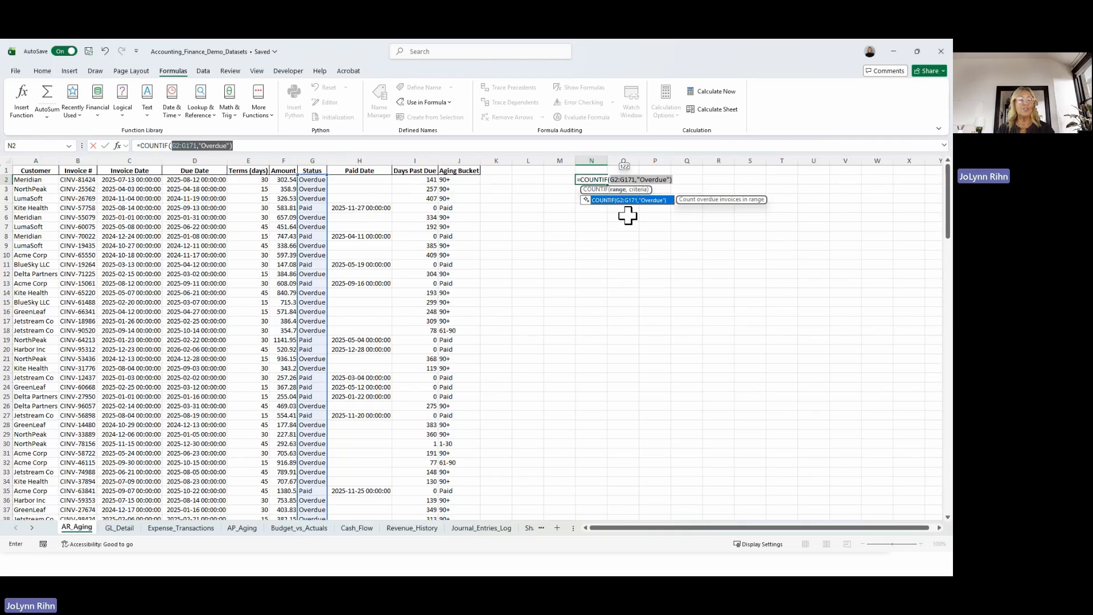
type("c")
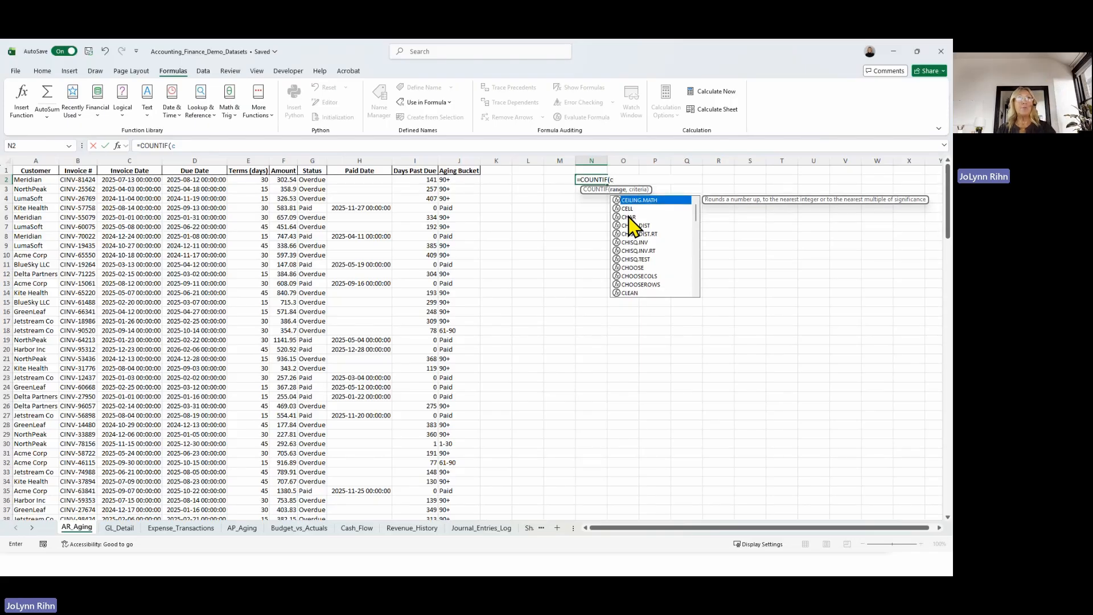
type("u")
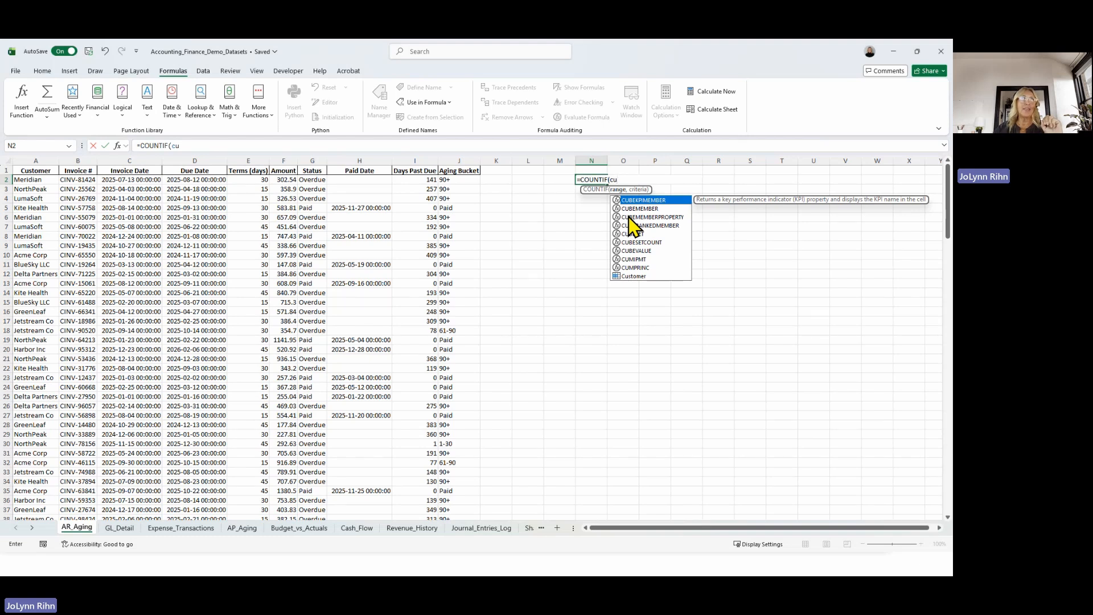
double_click(633, 276)
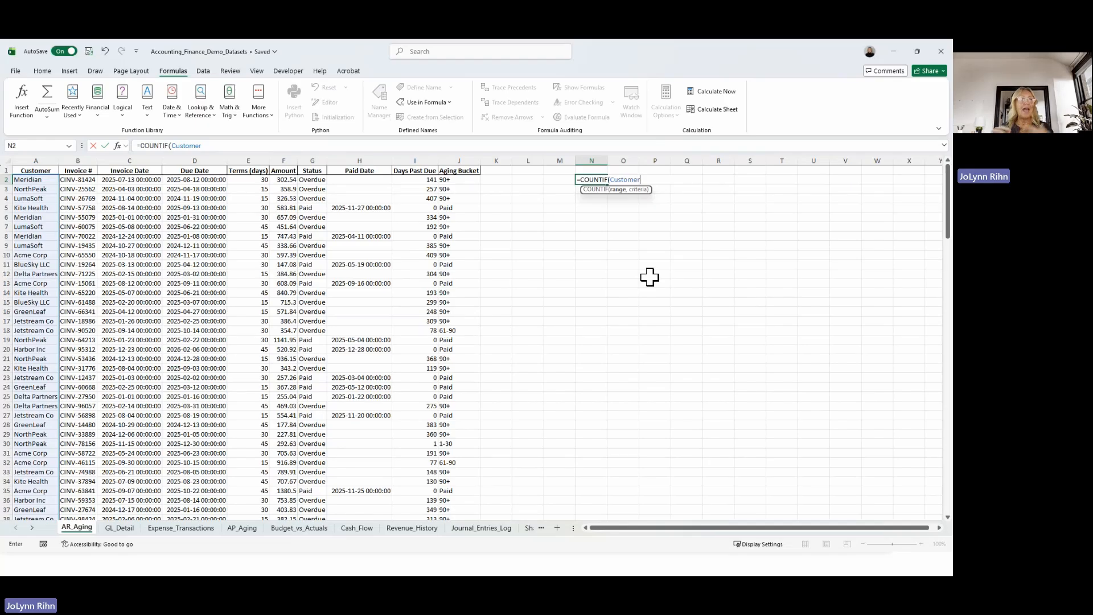
type(",")
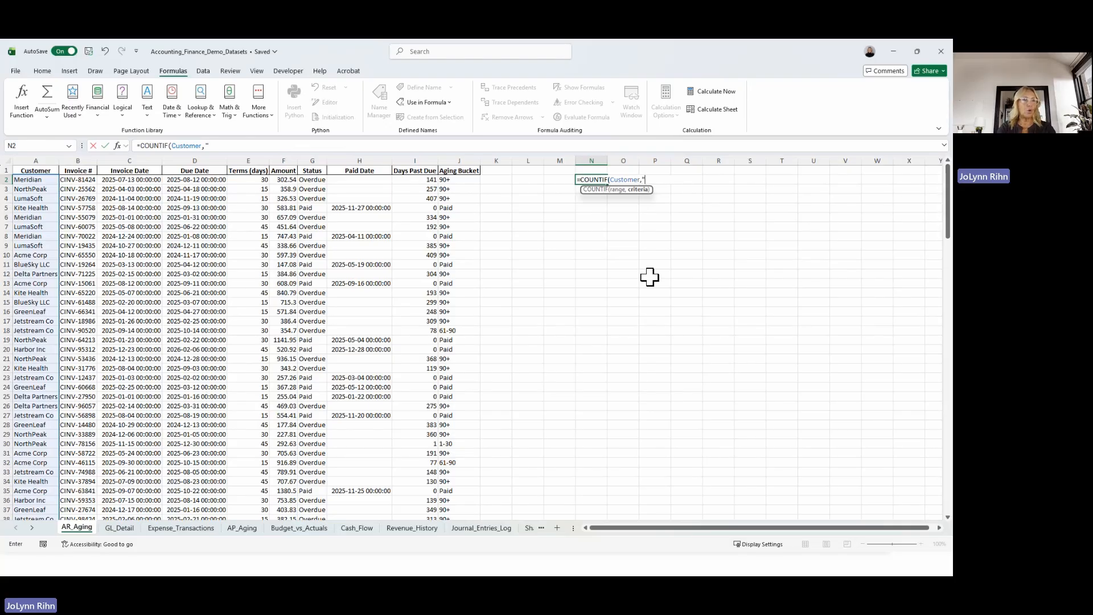
type("no")
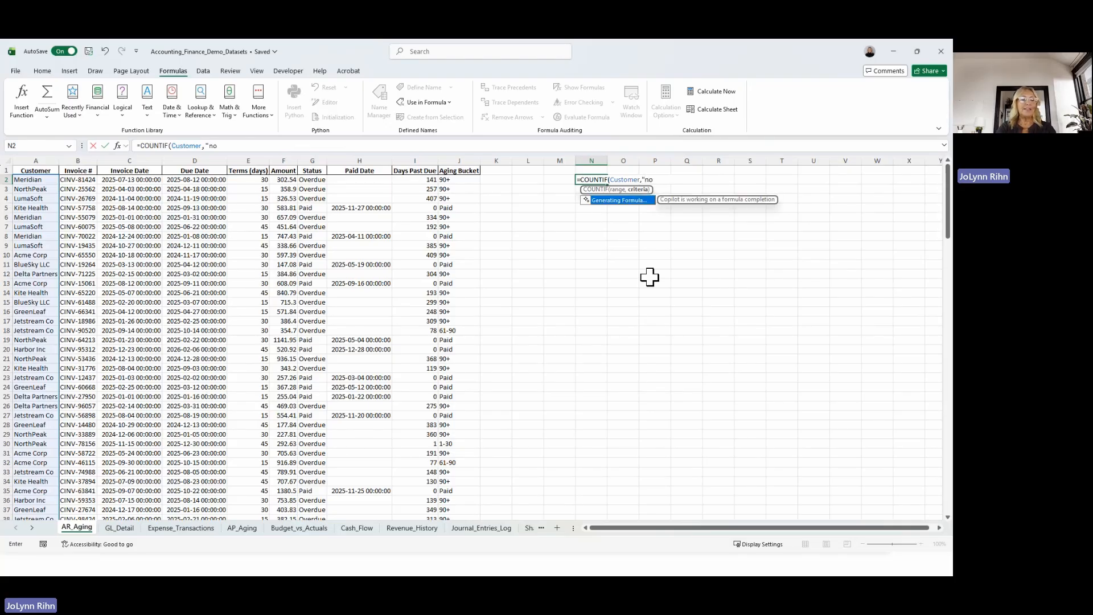
type("rthpeak")
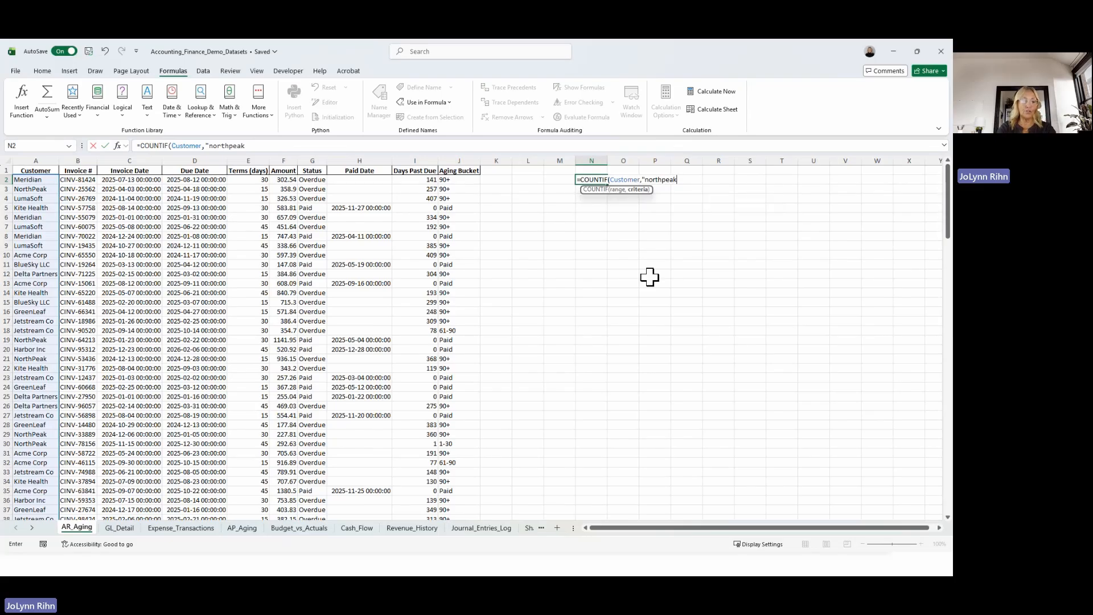
type("\"")
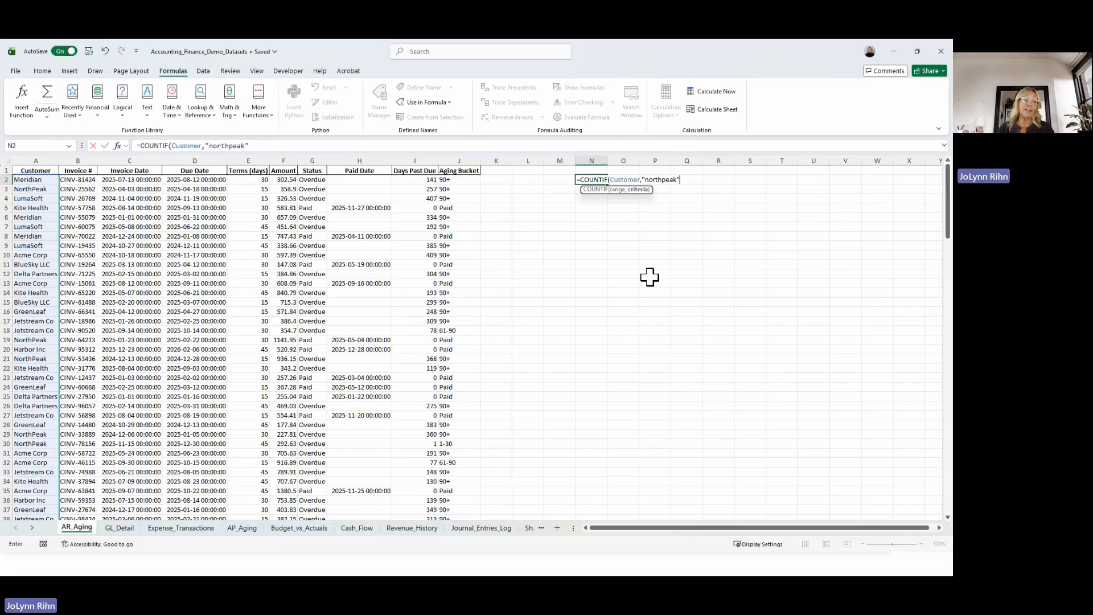
key("ctrl+Return")
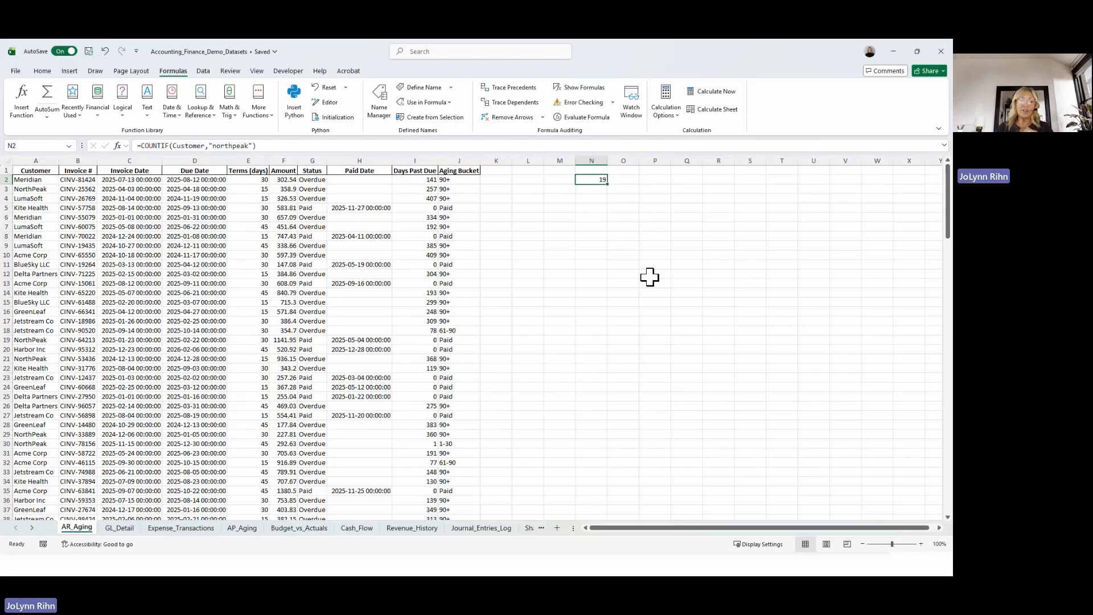
Step: Enter a SUMIF formula in N3 that sums the named range Amount where the range Customer equals "northpeak"
key("Return")
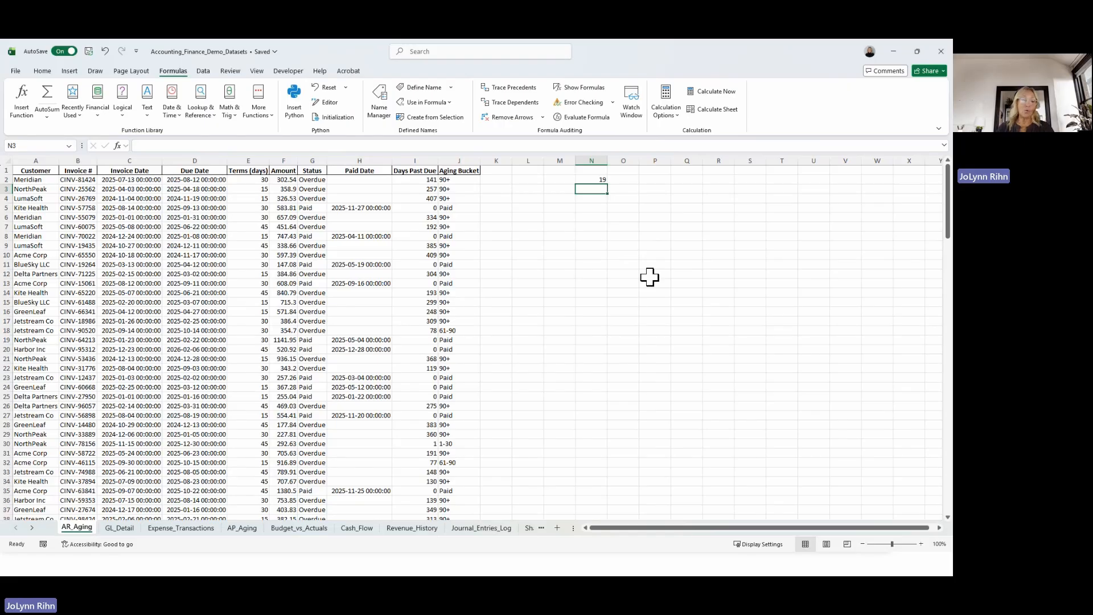
type("=")
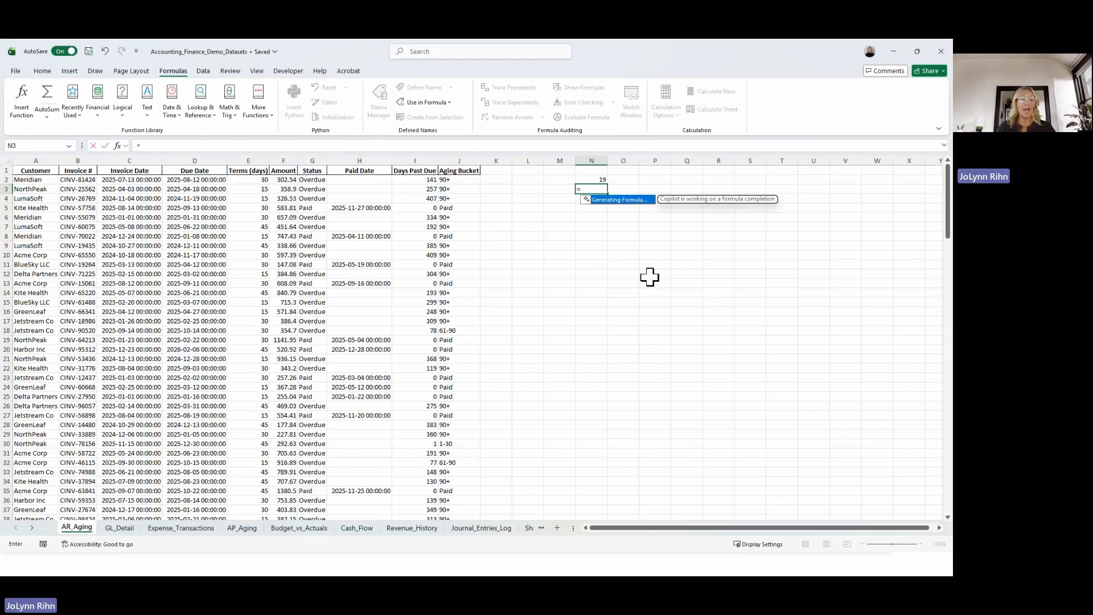
type("su")
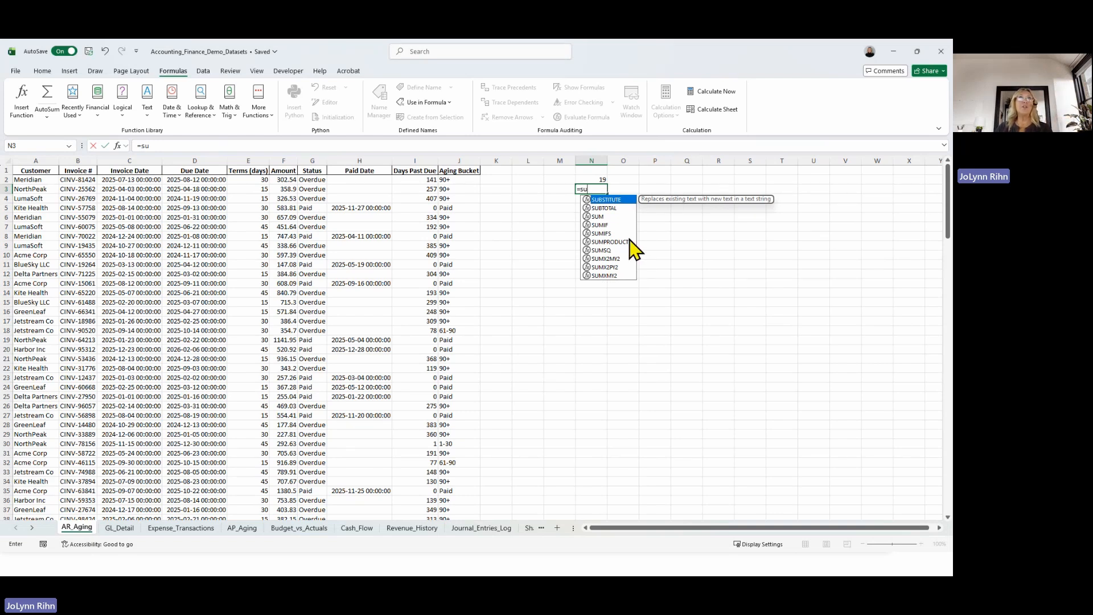
double_click(600, 226)
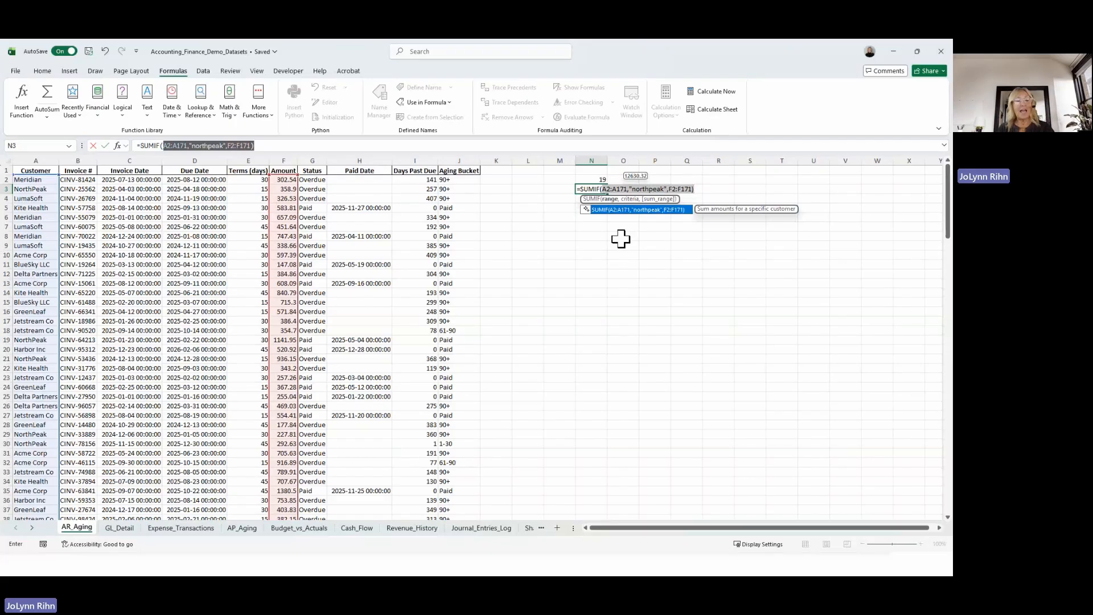
type("cu")
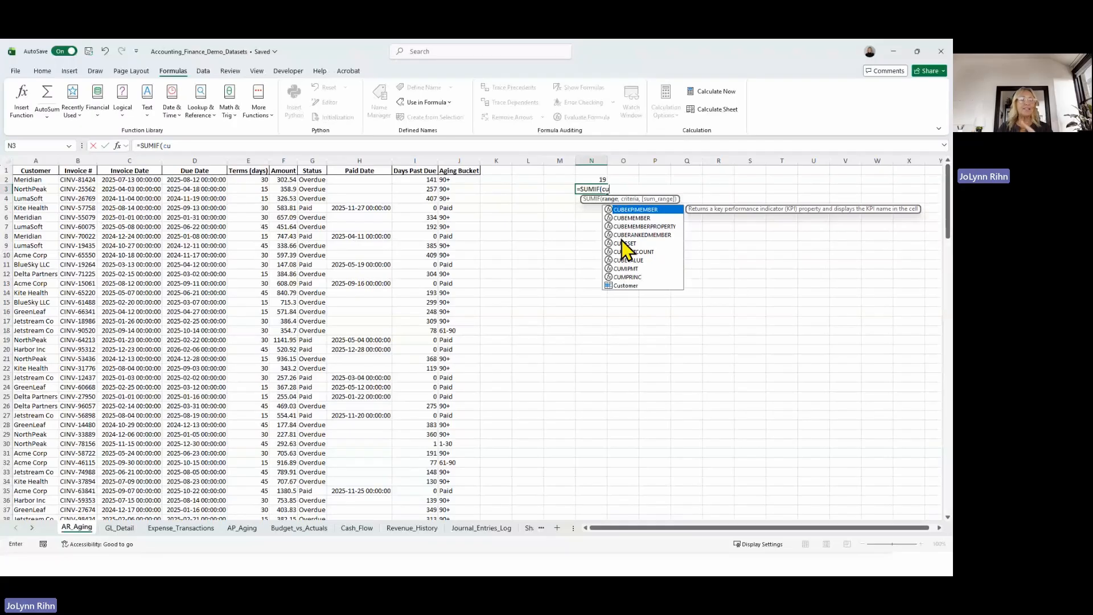
double_click(626, 285)
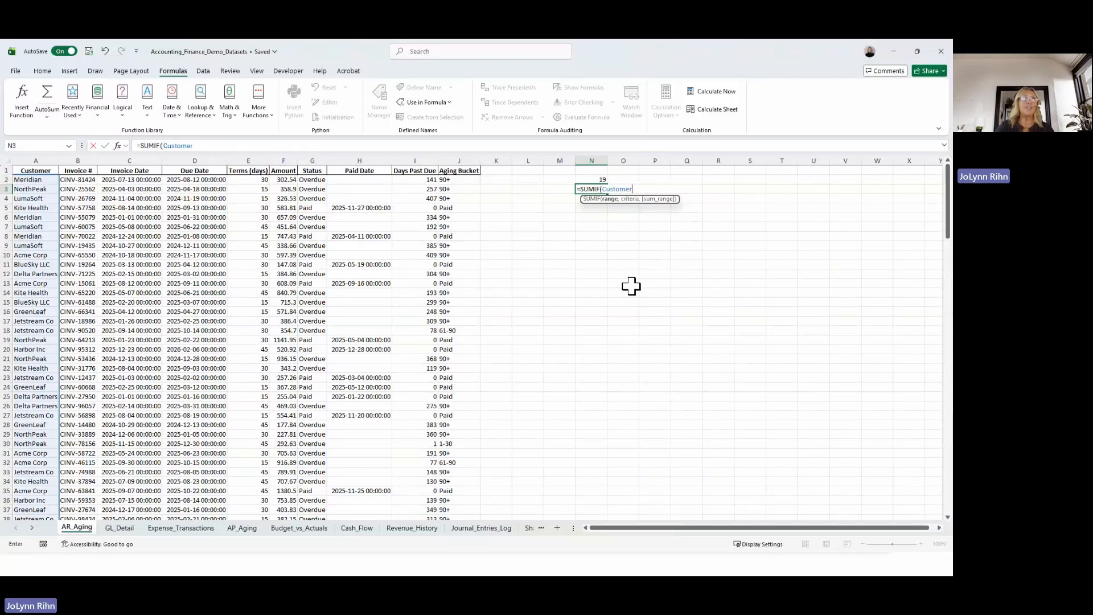
type(",")
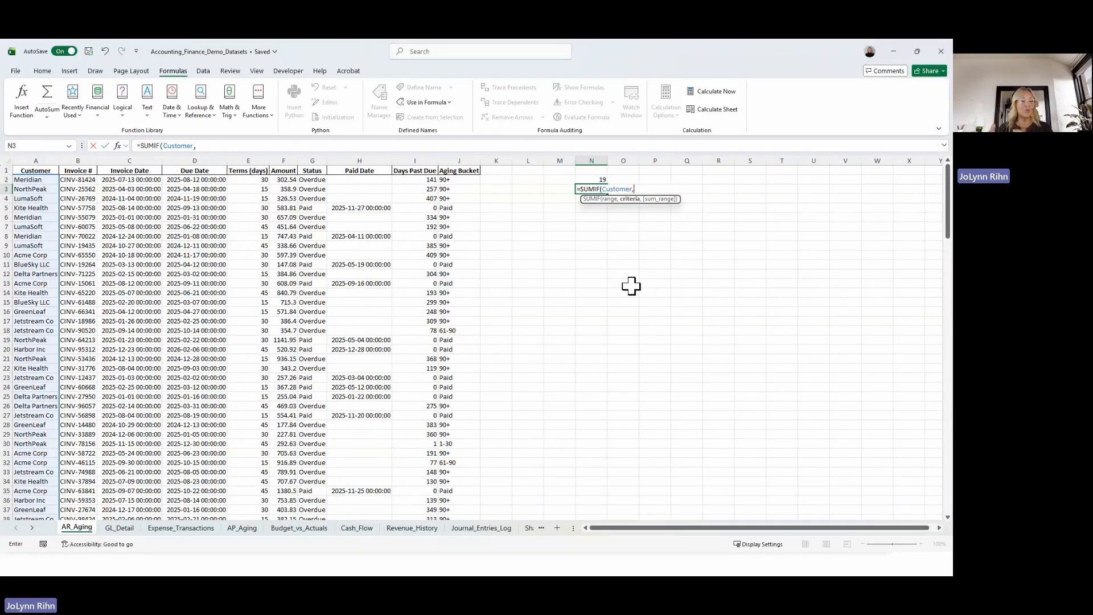
type("\"")
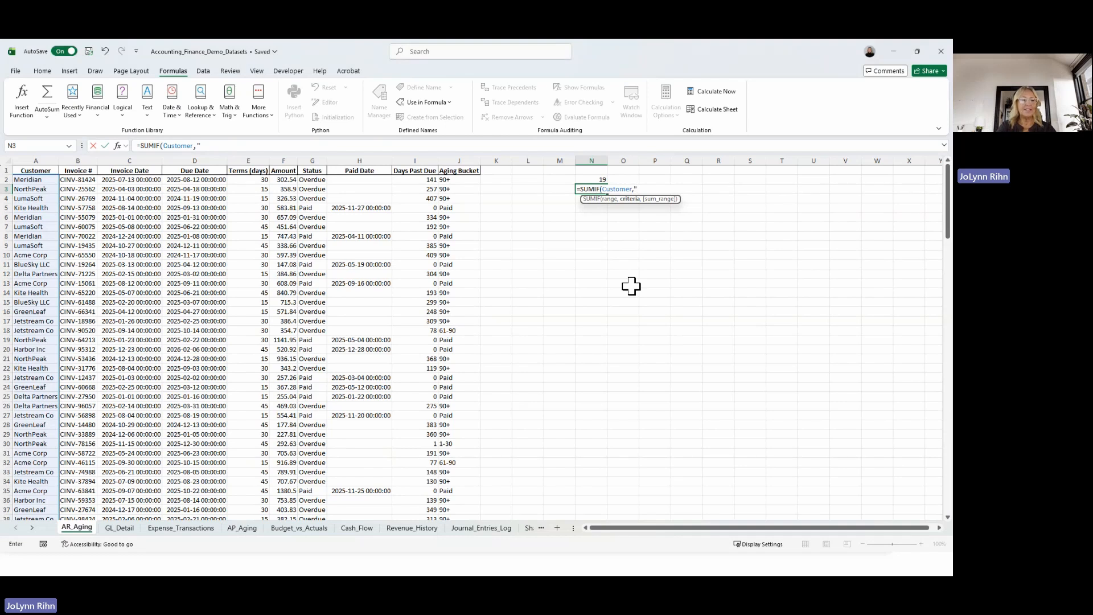
type("northpeak\"")
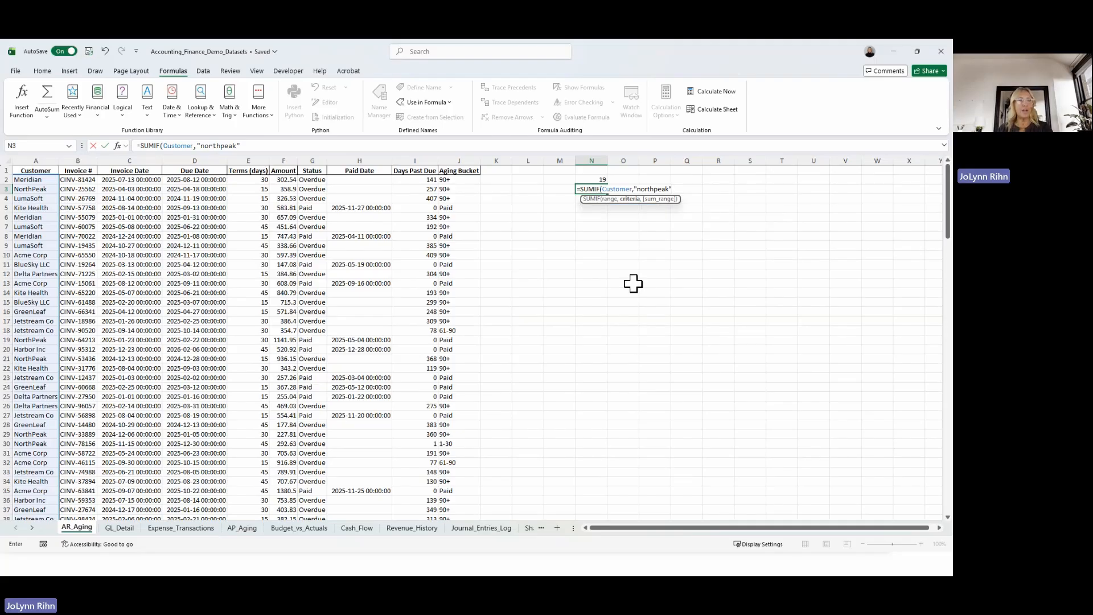
type(",")
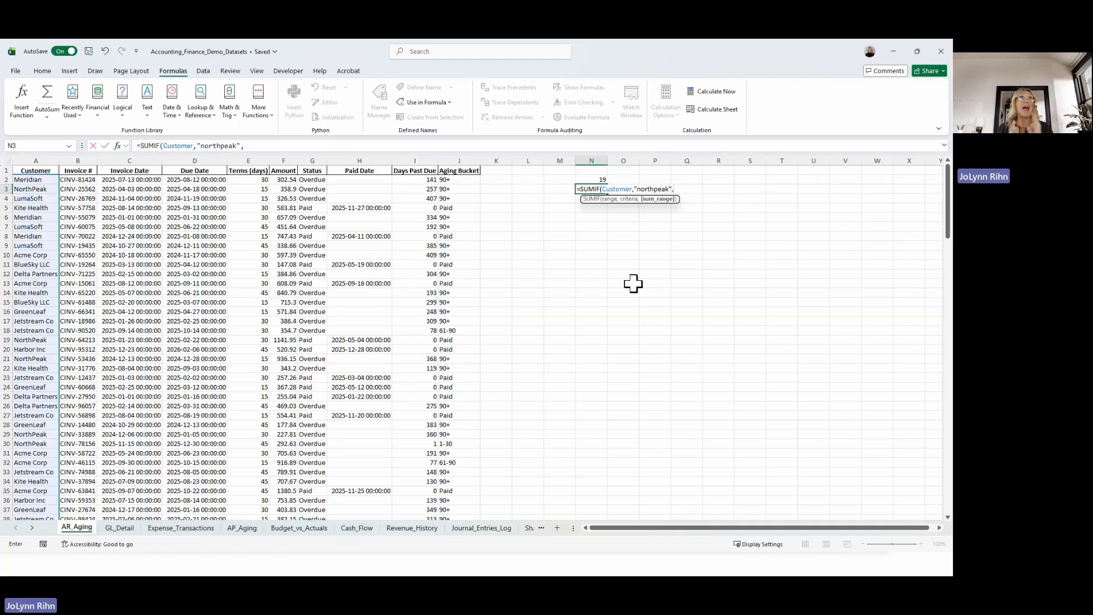
type("am")
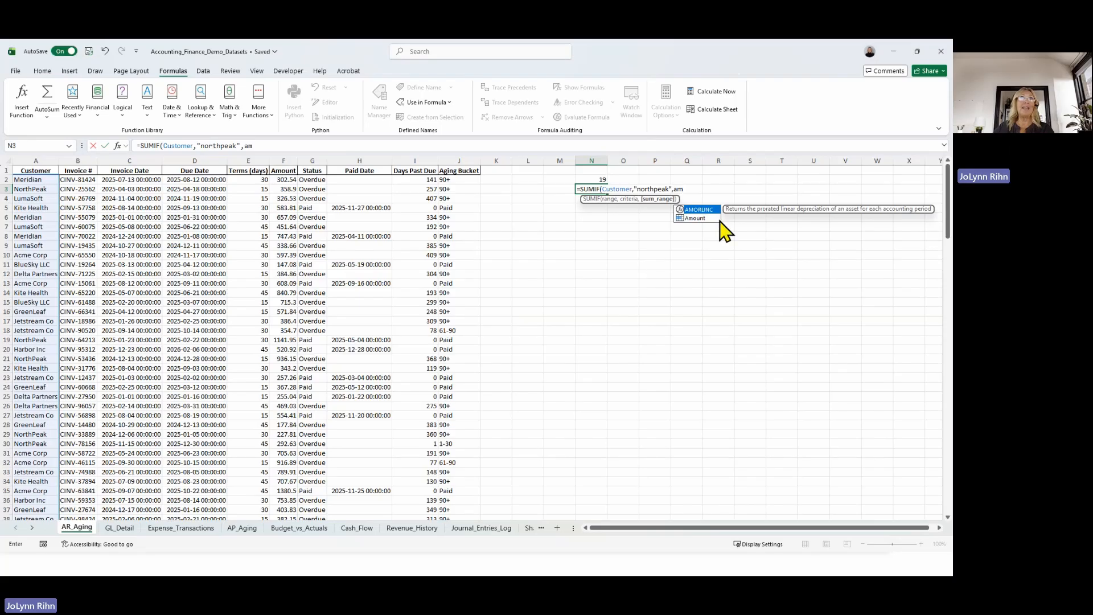
double_click(702, 225)
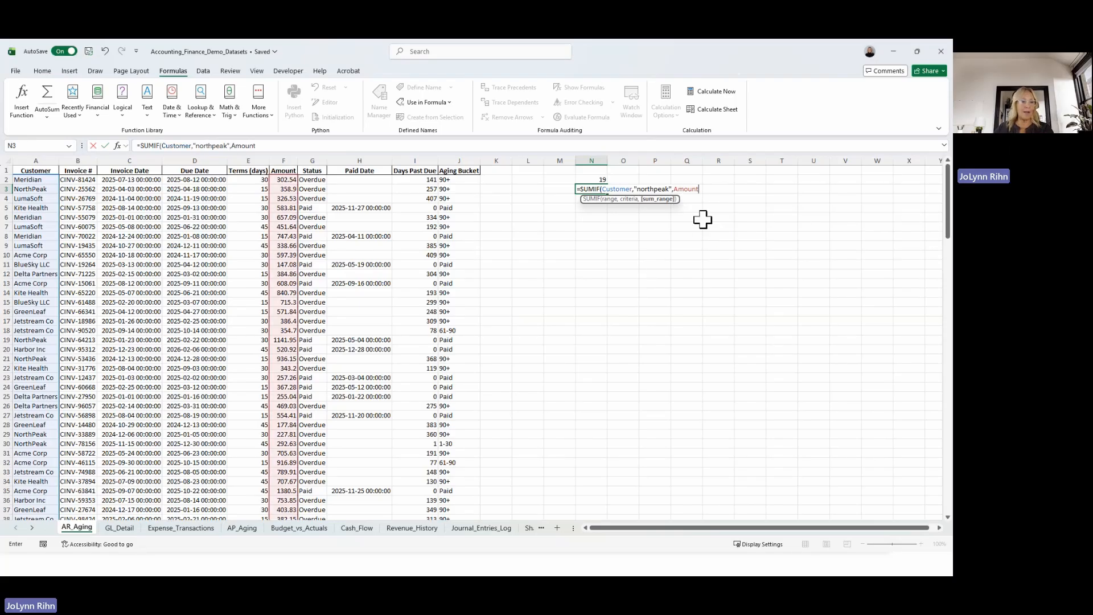
key("ctrl+Return")
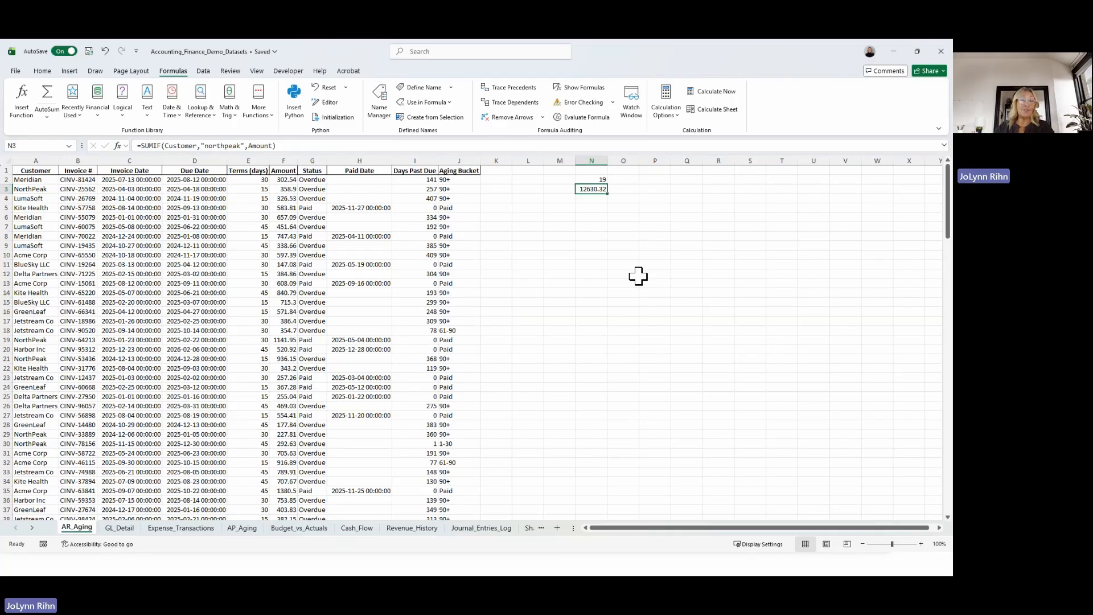
scroll(638, 276, "down", 2)
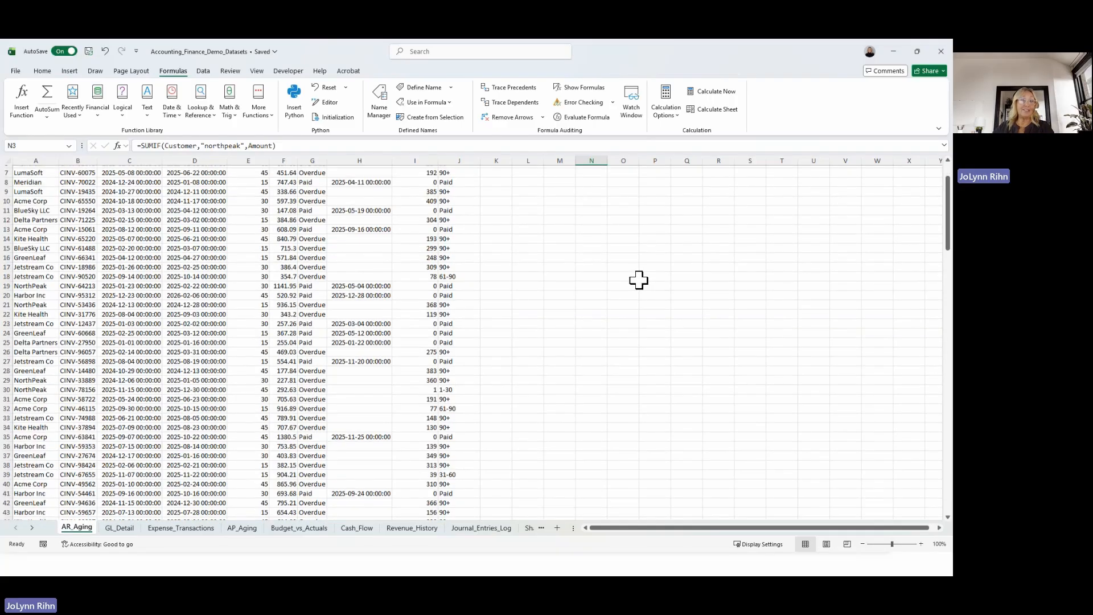
scroll(638, 285, "up", 2)
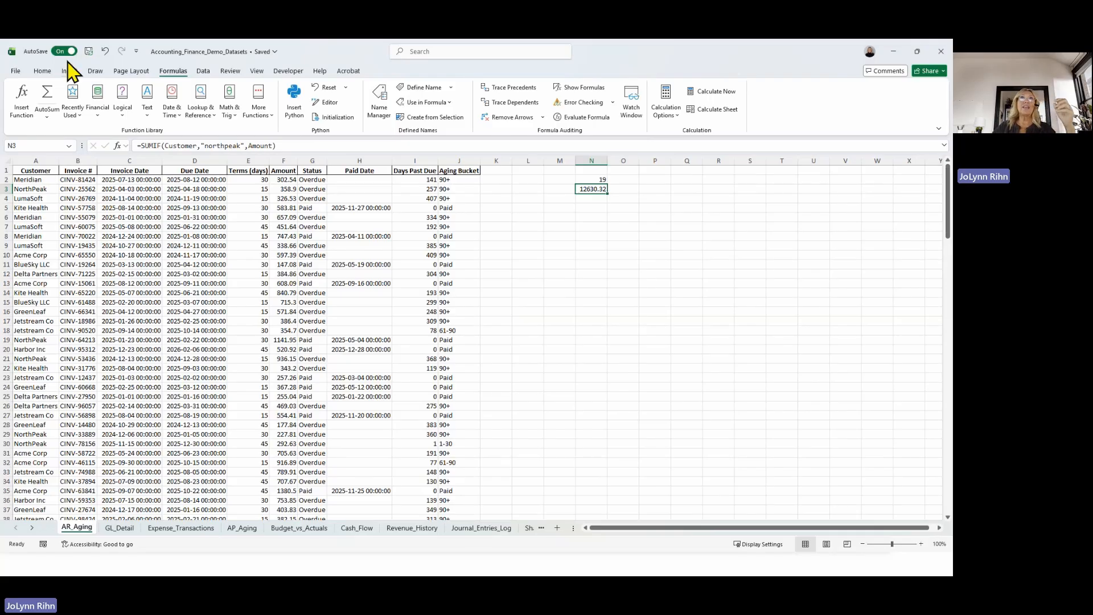
Step: Enter the label Customer in L2 and the customer GreenLeaf beside it in M2
left_click(521, 180)
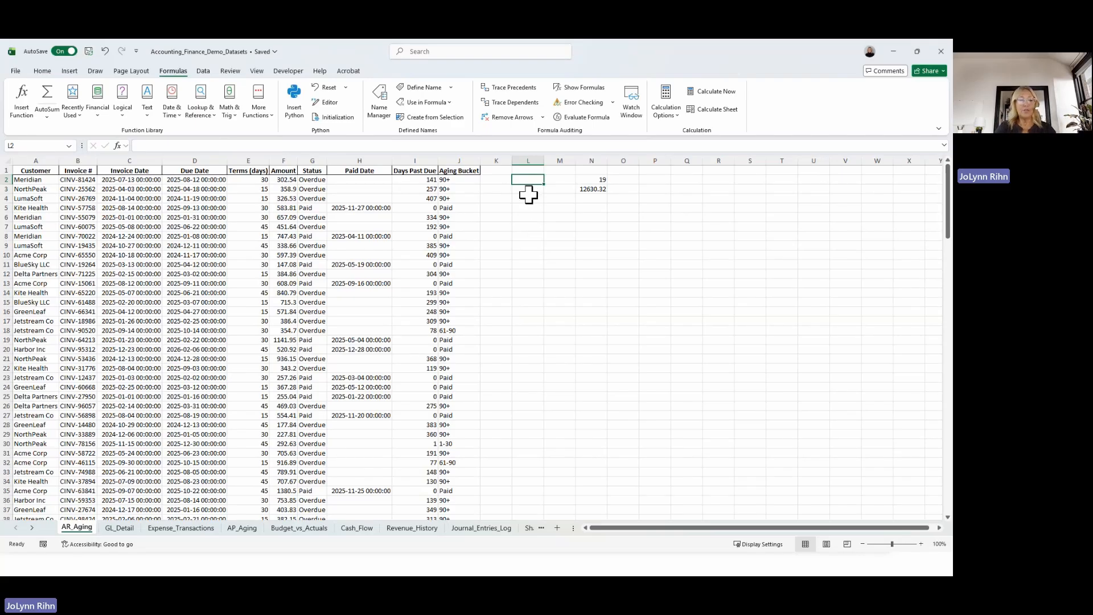
type("Cus")
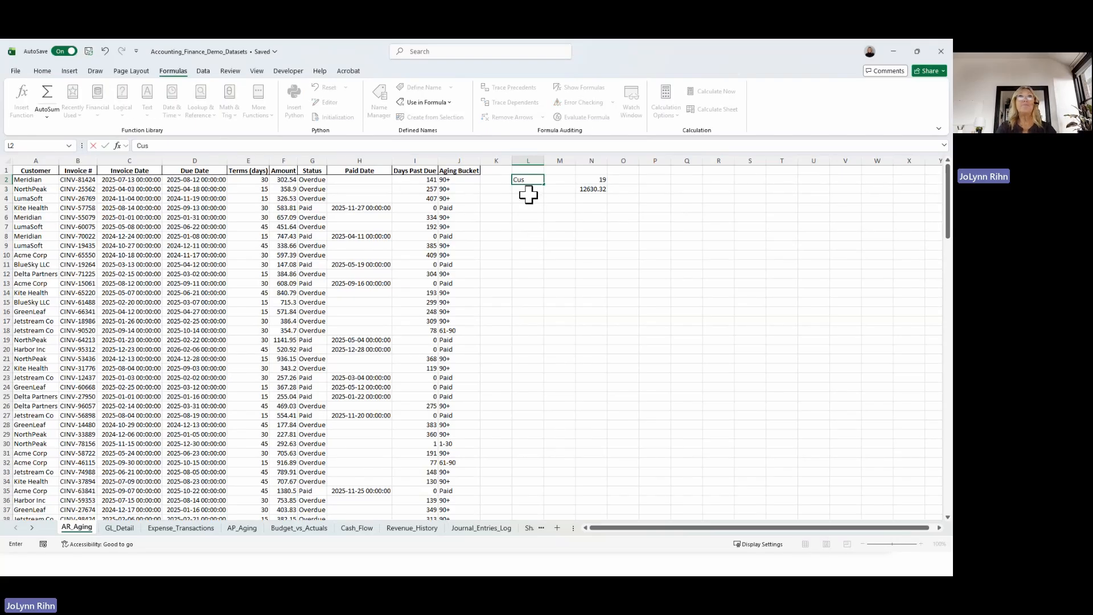
type("tomer")
key("Tab")
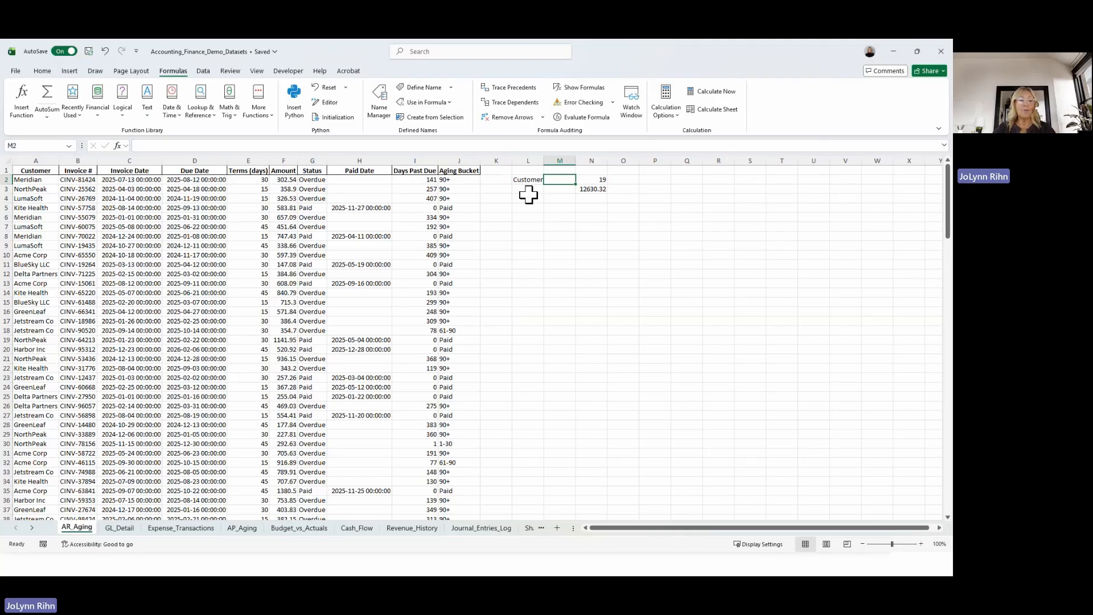
type("Green")
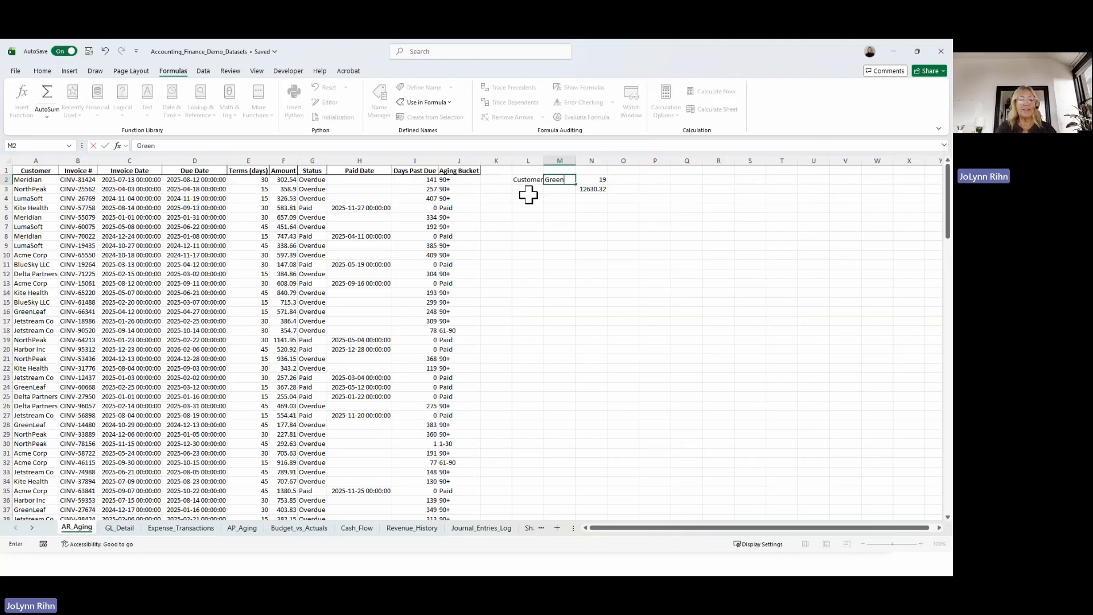
type("Leaf")
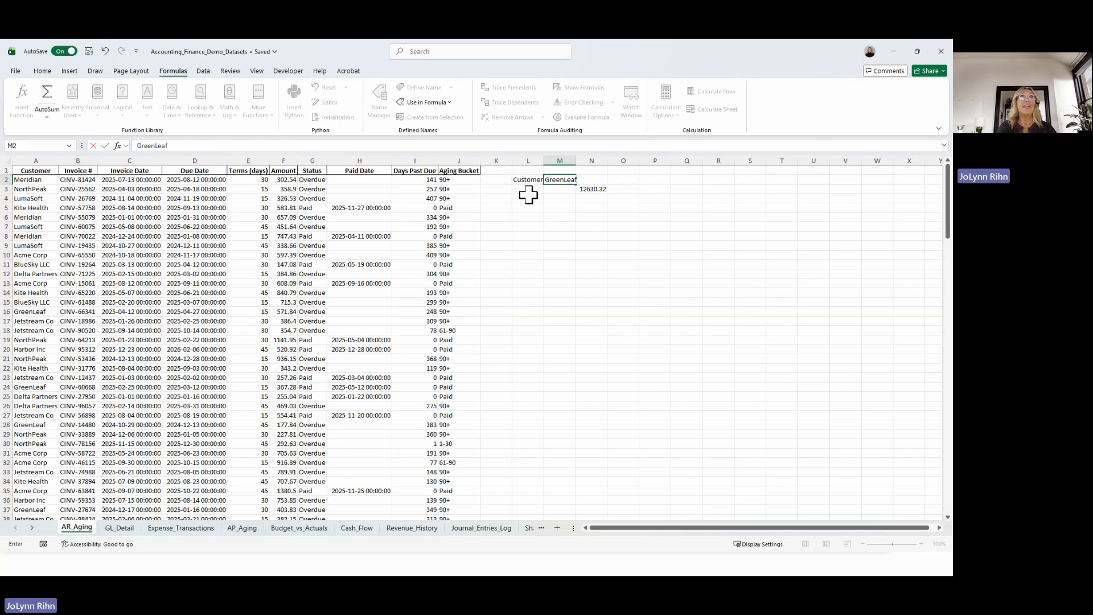
left_click(528, 195)
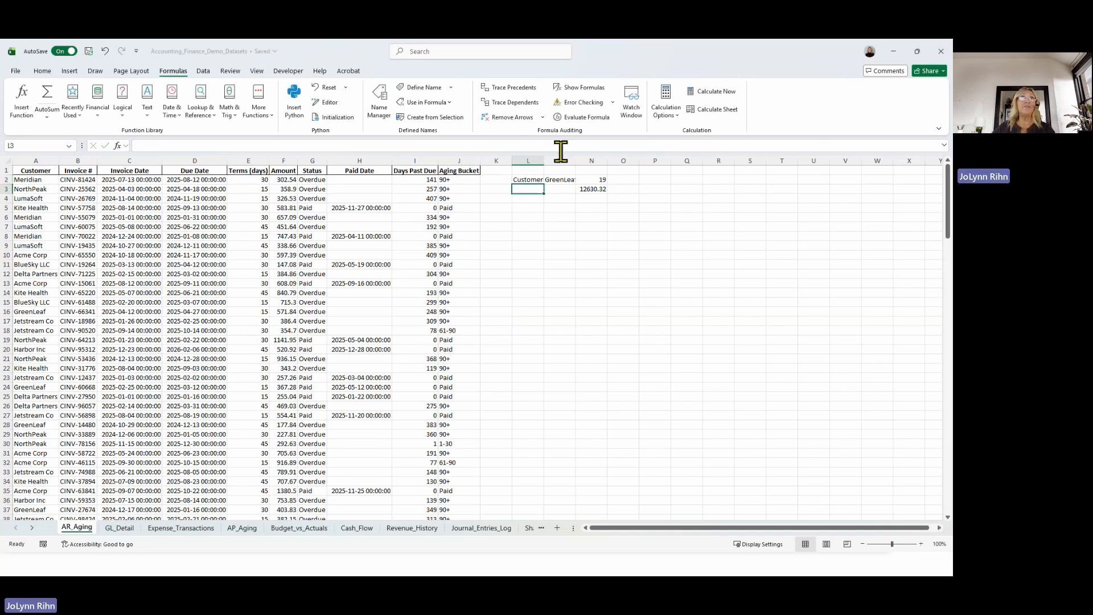
Step: Widen columns L and M, and replace the "northpeak" criterion in N3's SUMIF formula with a reference to cell M2
left_click_drag(540, 161, 598, 157)
left_click(619, 189)
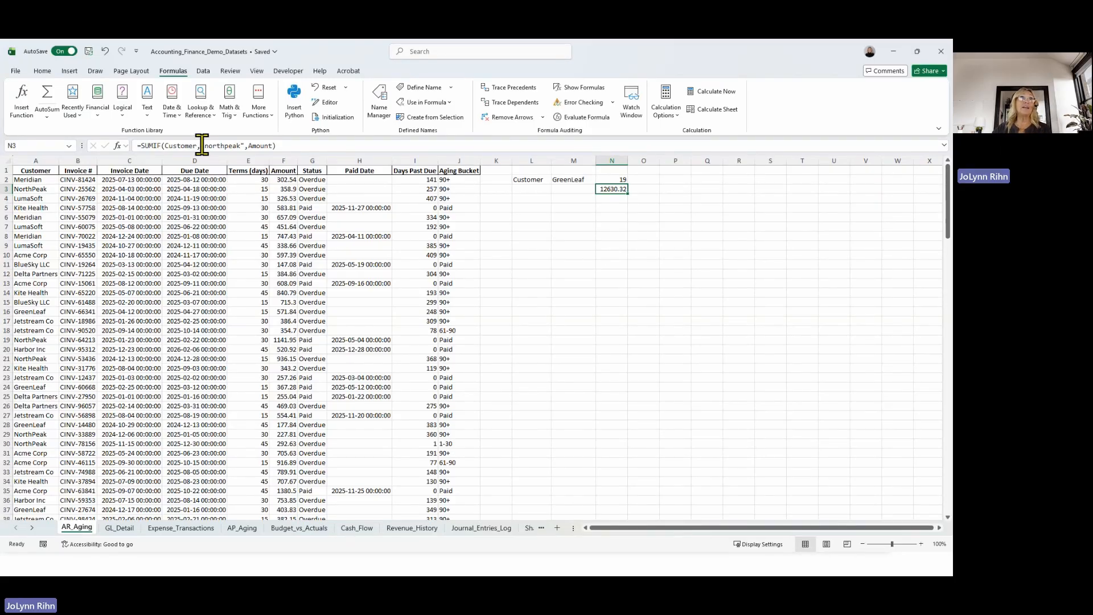
left_click_drag(202, 145, 244, 145)
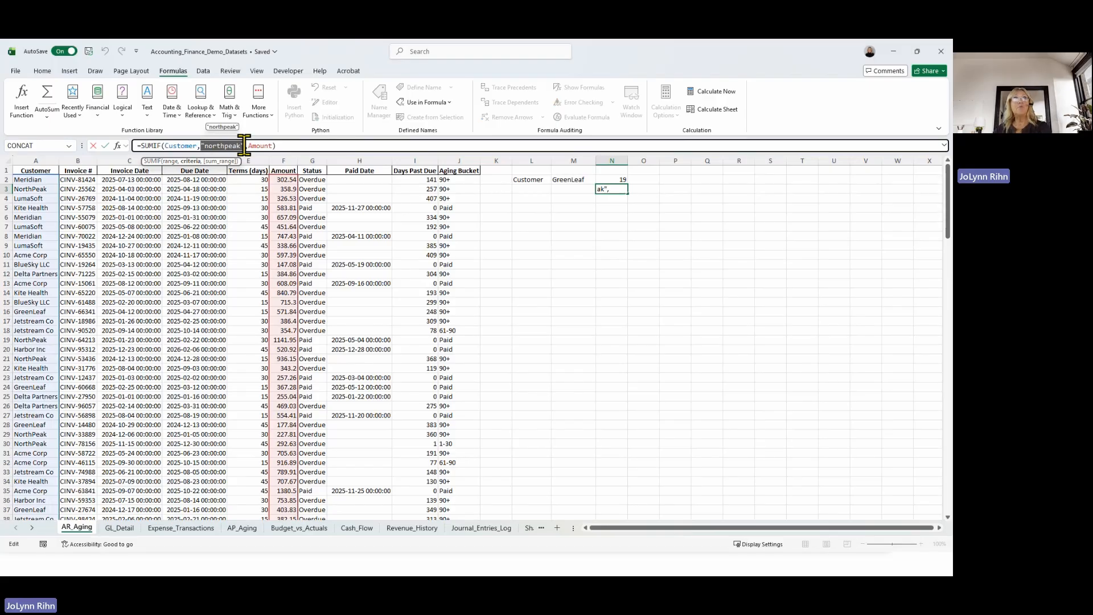
key("BackSpace")
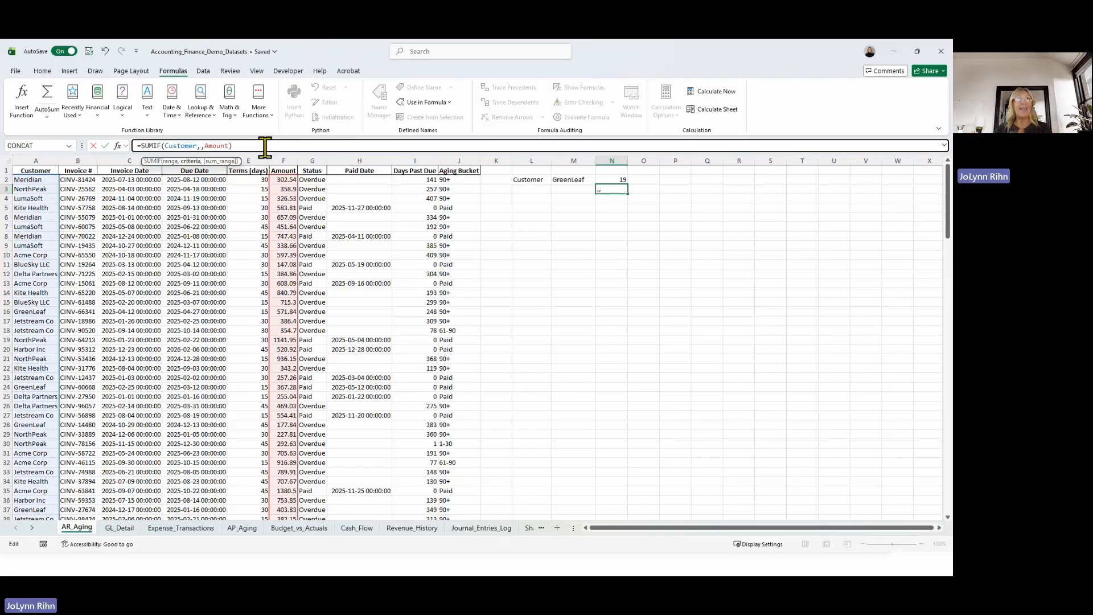
left_click(571, 180)
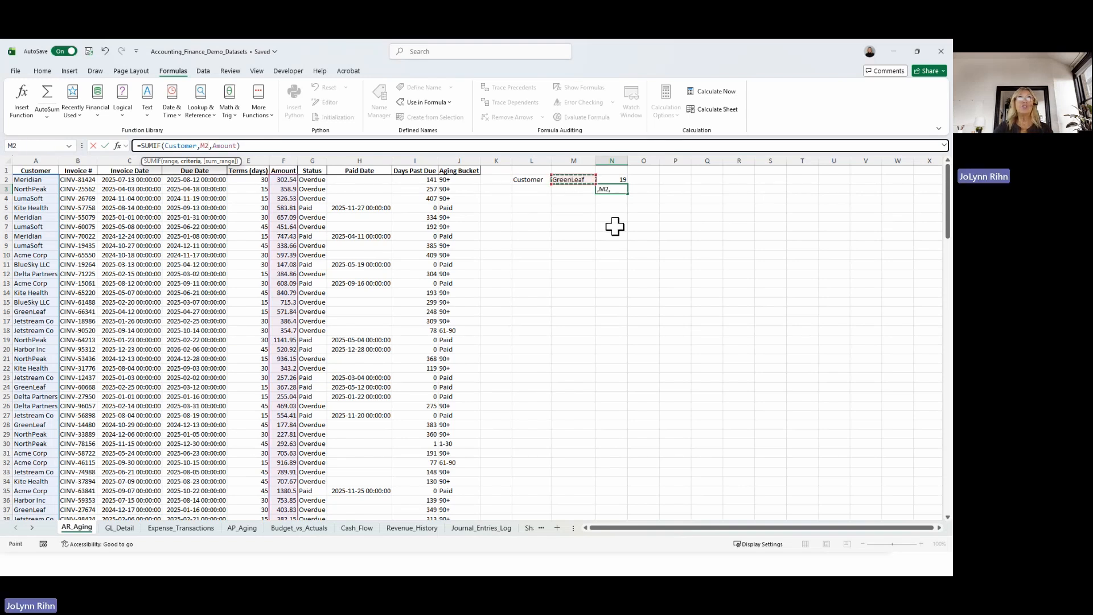
key("Return")
left_click(614, 190)
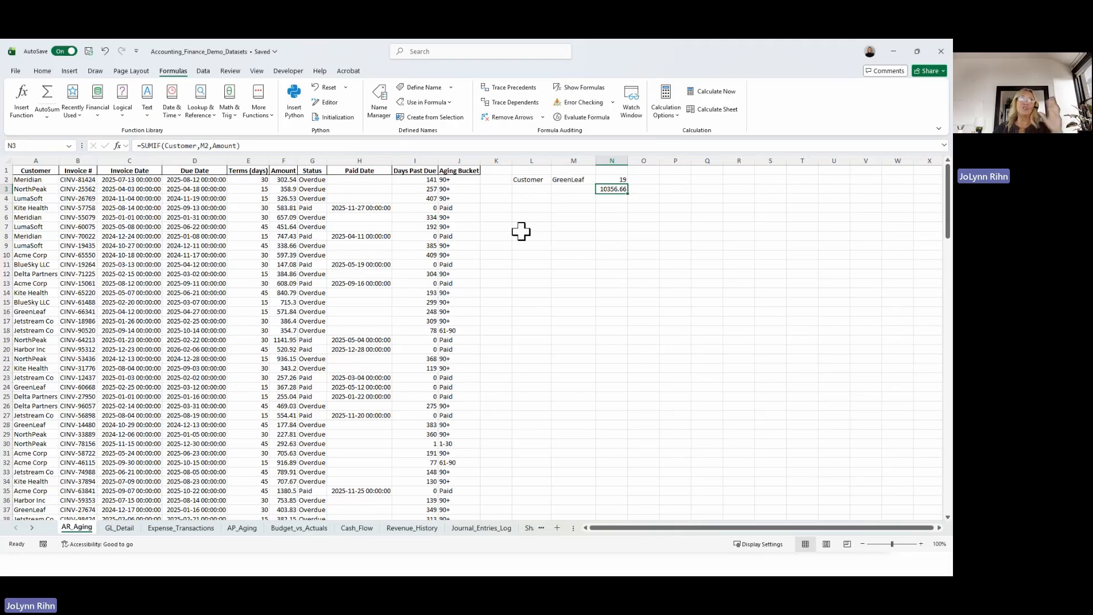
Step: Copy all customer entries from A2 down column A and paste them as values starting in R2
left_click(37, 180)
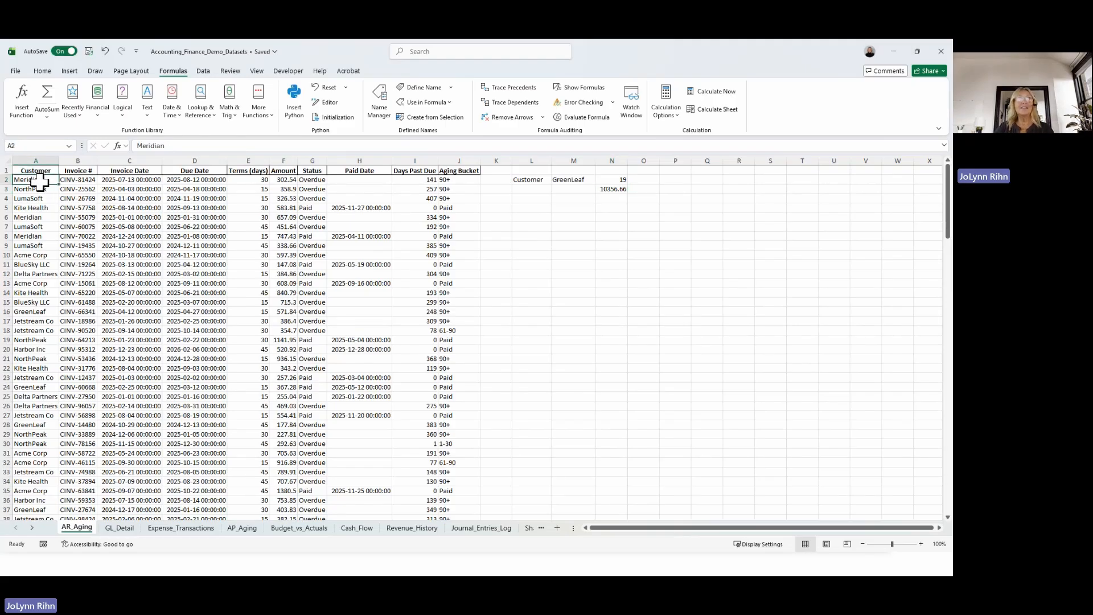
key("ctrl+shift+Down")
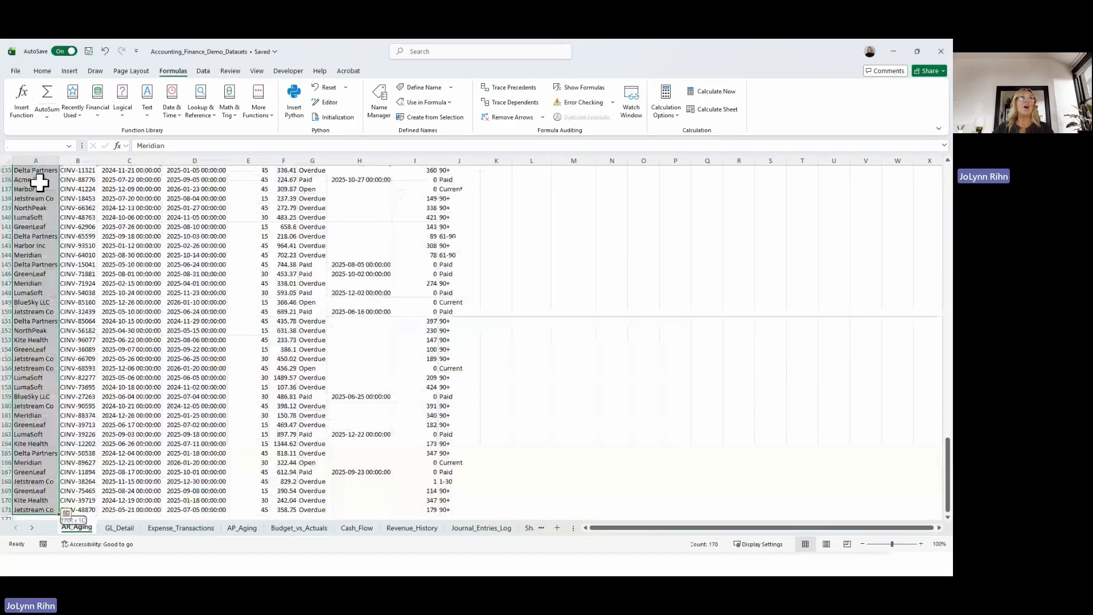
key("ctrl+c")
scroll(73, 241, "up", 16)
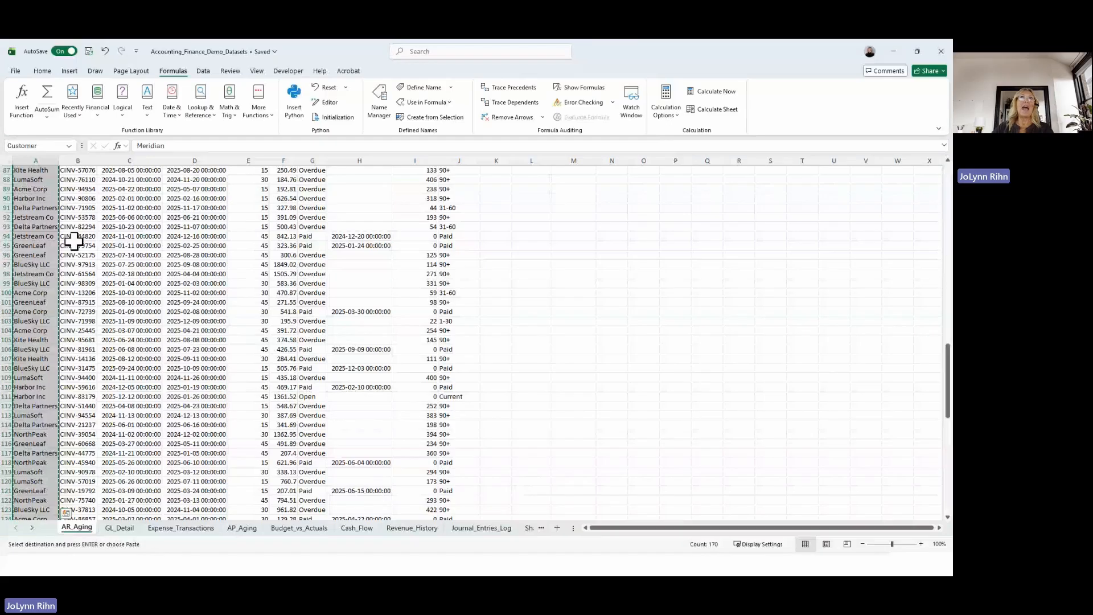
scroll(74, 241, "up", 20)
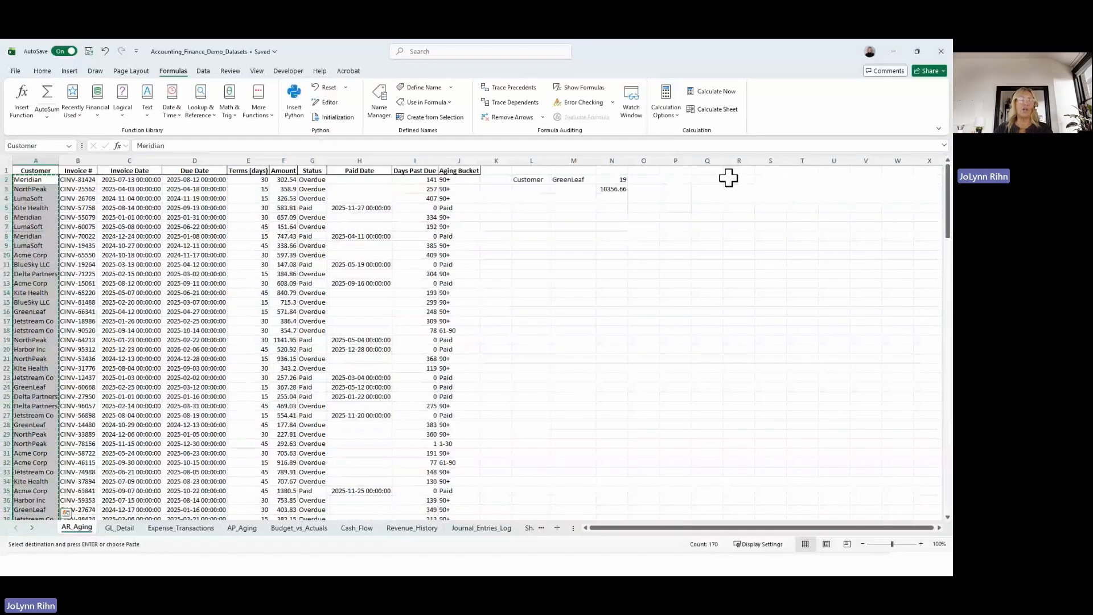
right_click(741, 181)
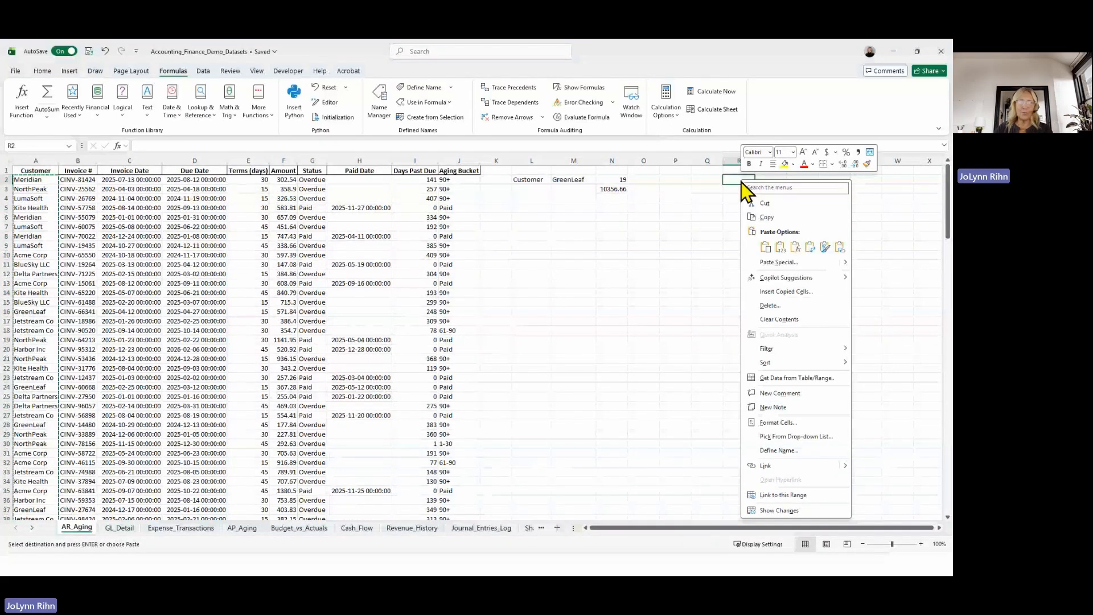
left_click(780, 247)
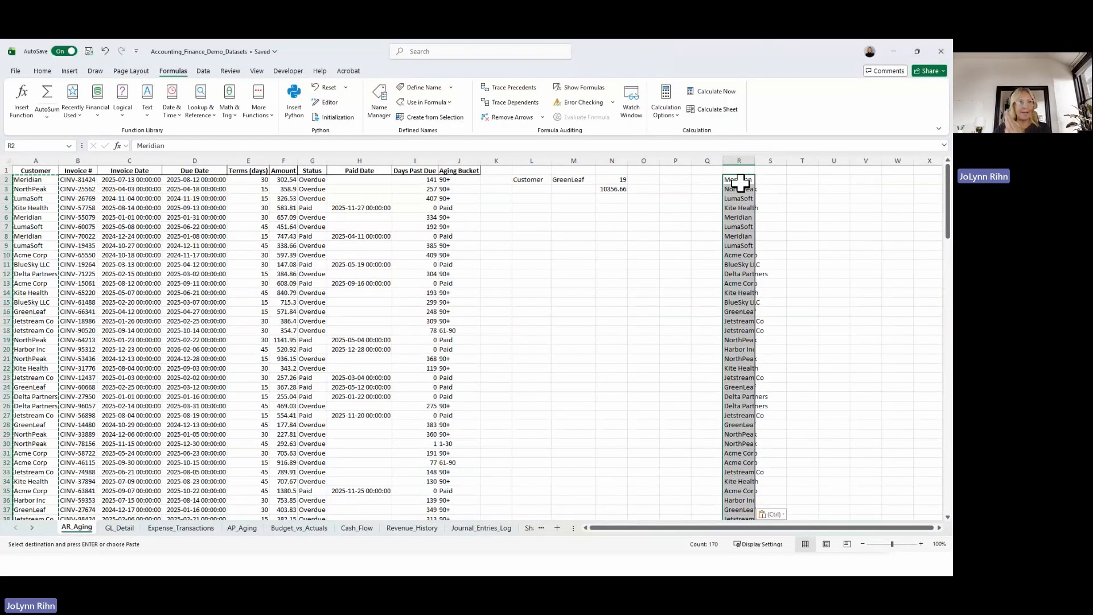
Step: Remove the duplicates from the pasted customer list in column R, treating it as data without headers
left_click(212, 70)
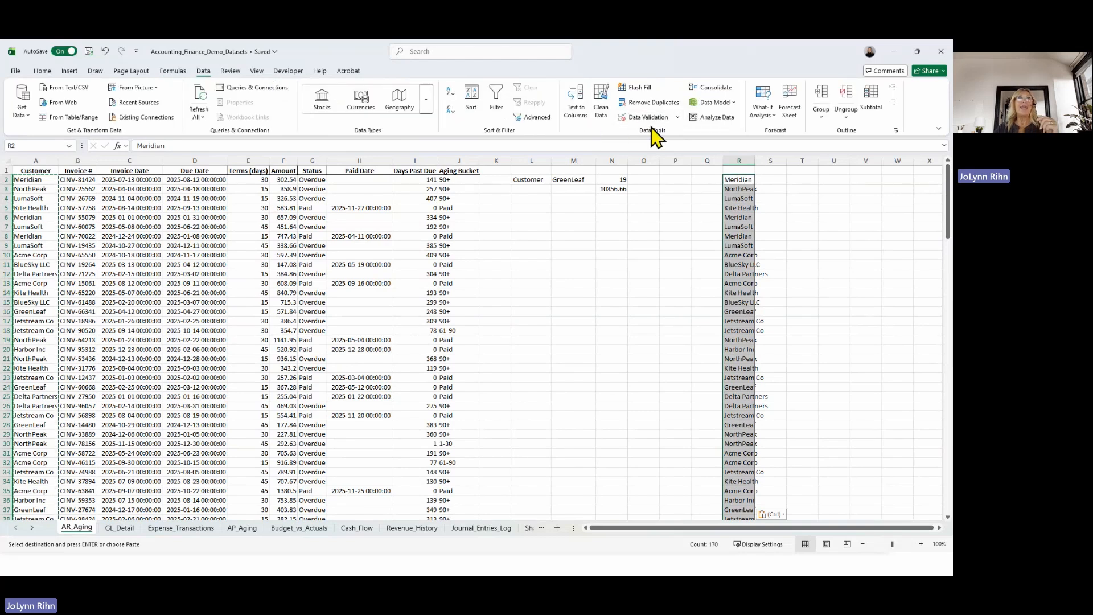
key("Escape")
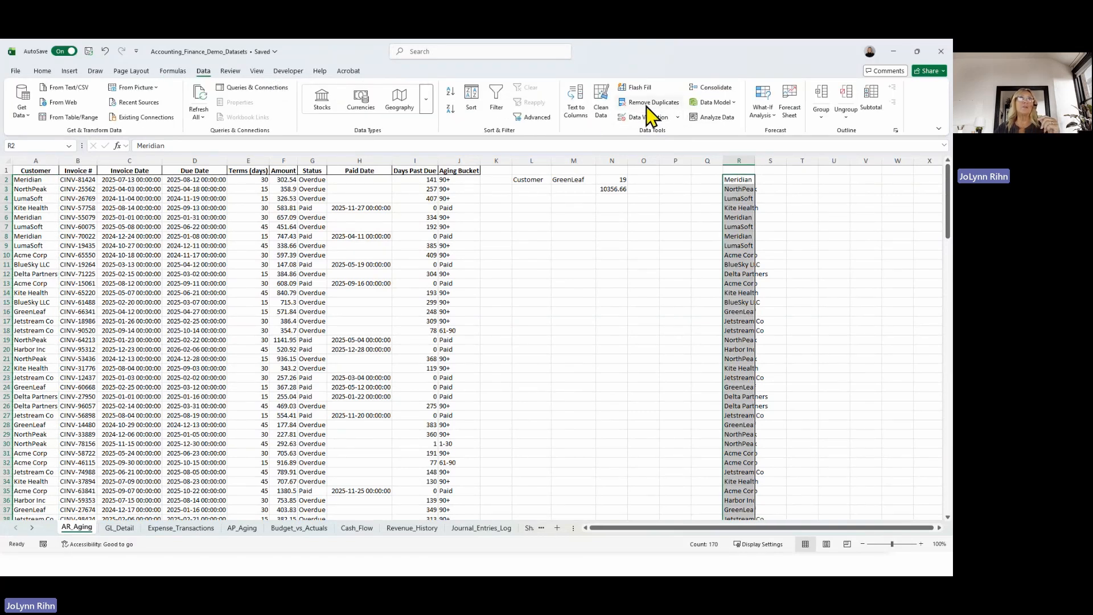
left_click(649, 103)
left_click(589, 421)
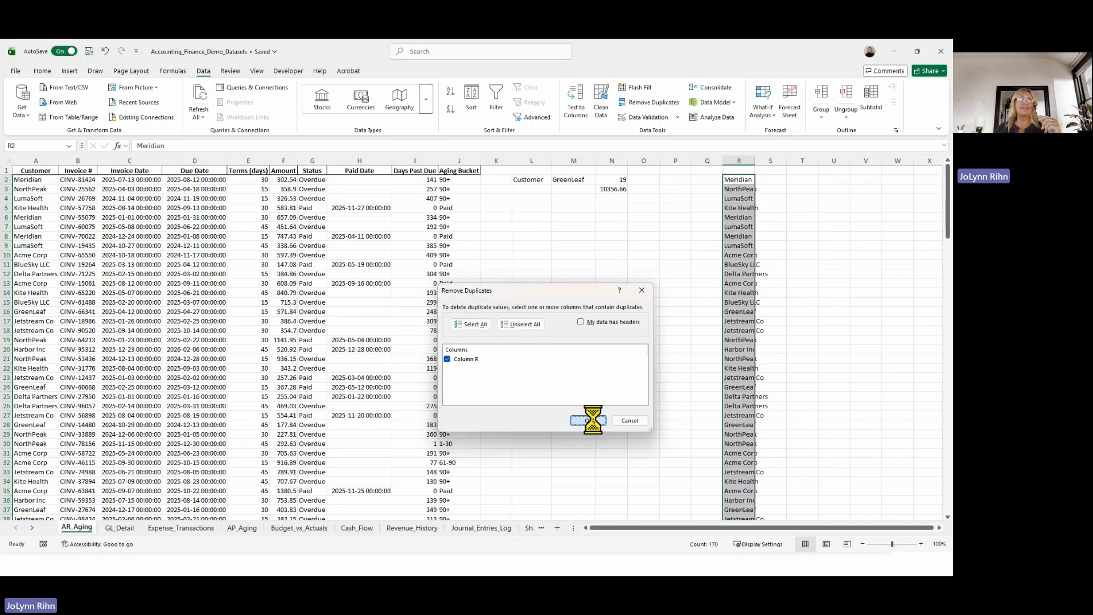
left_click(536, 327)
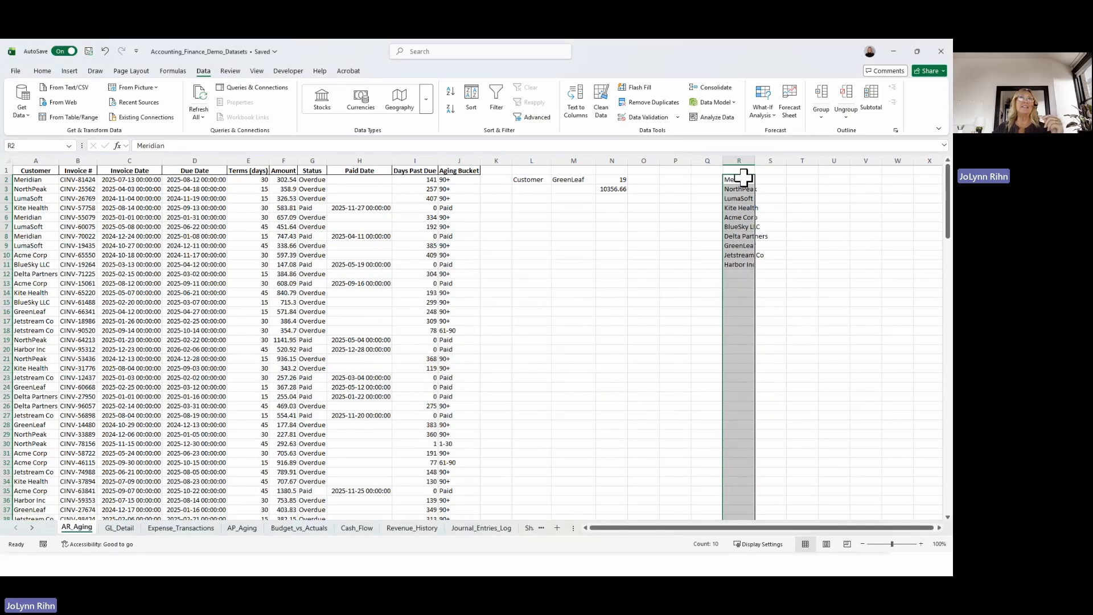
Step: Sort the unique customer list in R2:R11 from A to Z and fit column R's width to its contents
left_click_drag(743, 178, 745, 260)
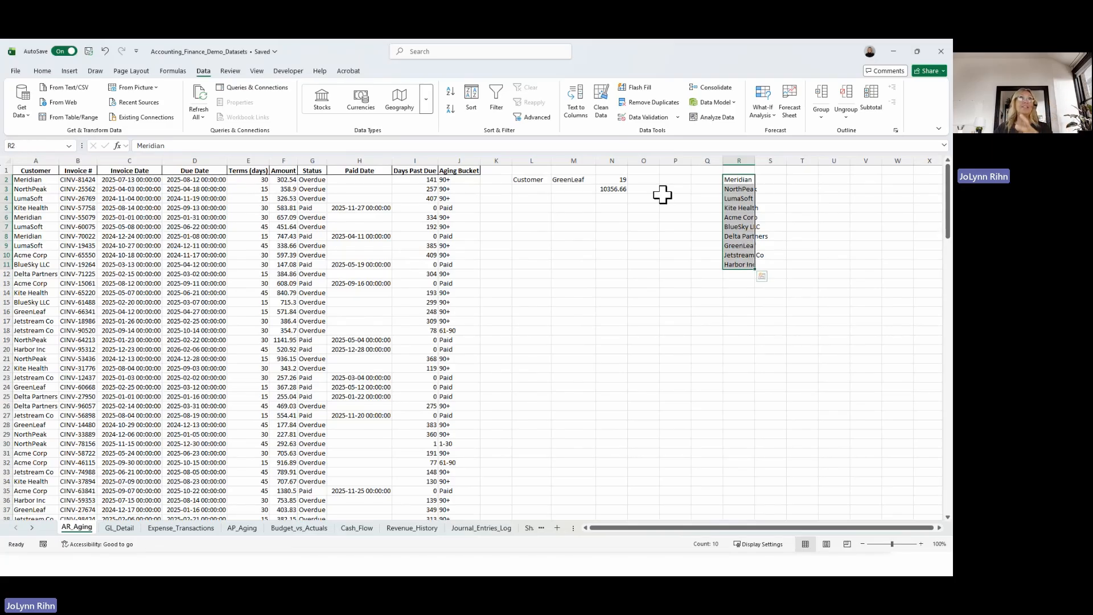
left_click(475, 113)
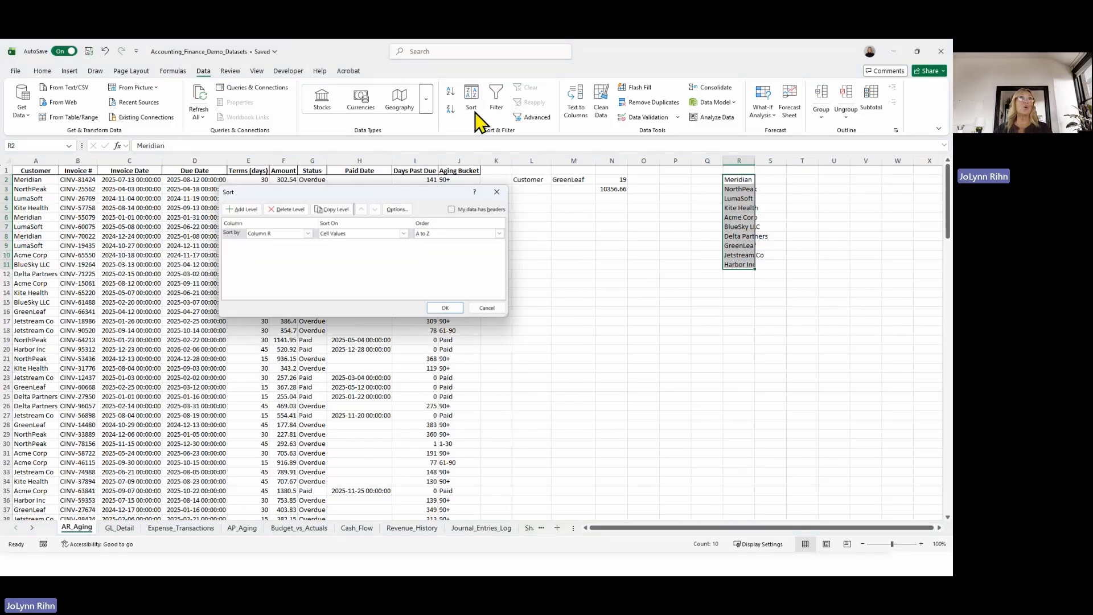
left_click(495, 310)
left_click(451, 94)
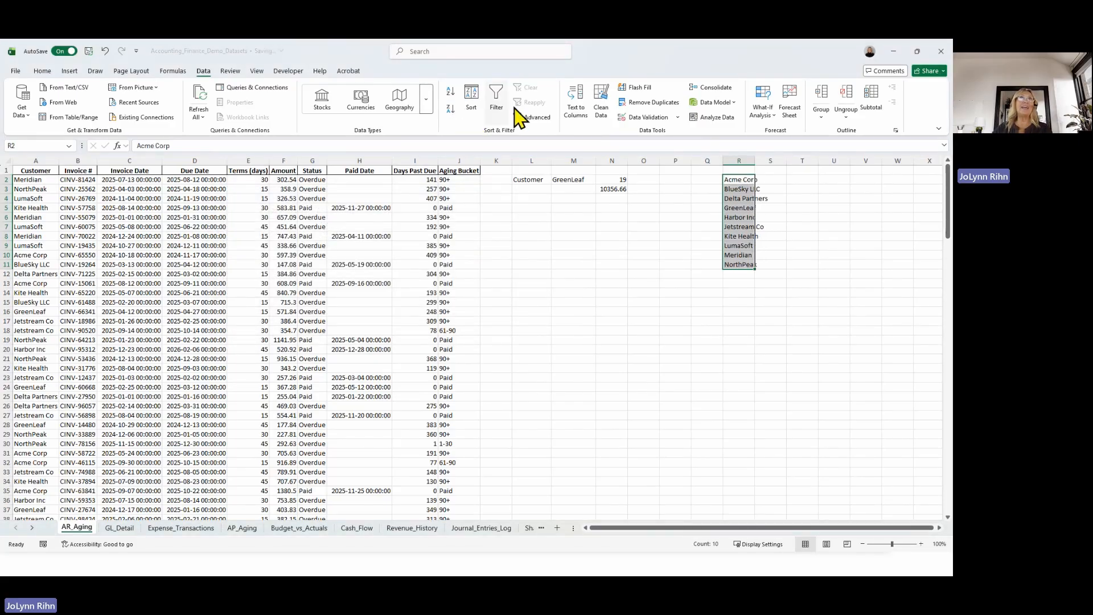
double_click(753, 164)
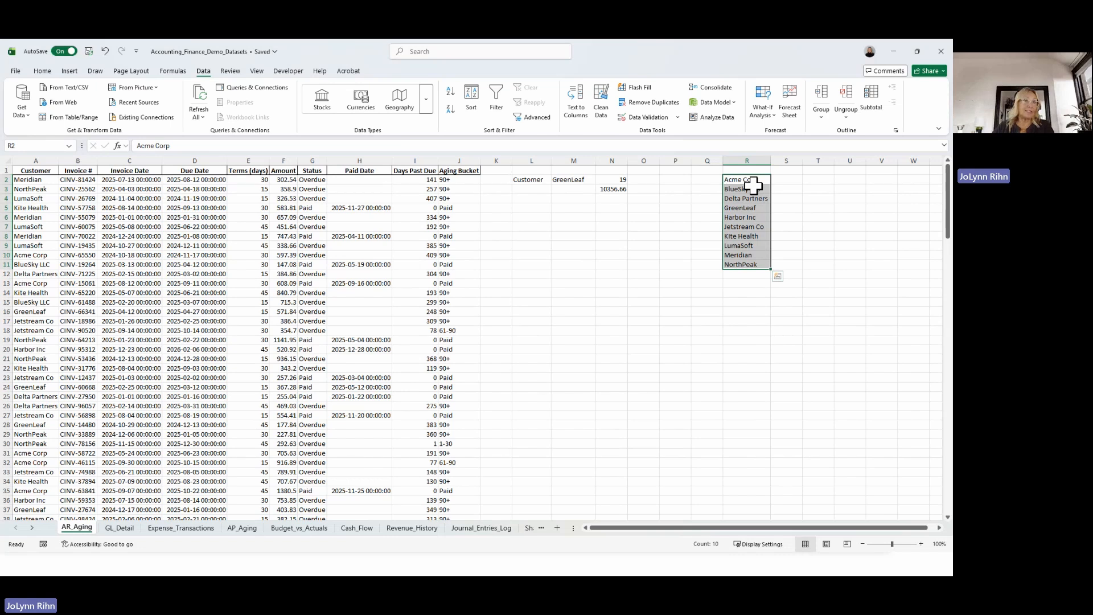
left_click(754, 188)
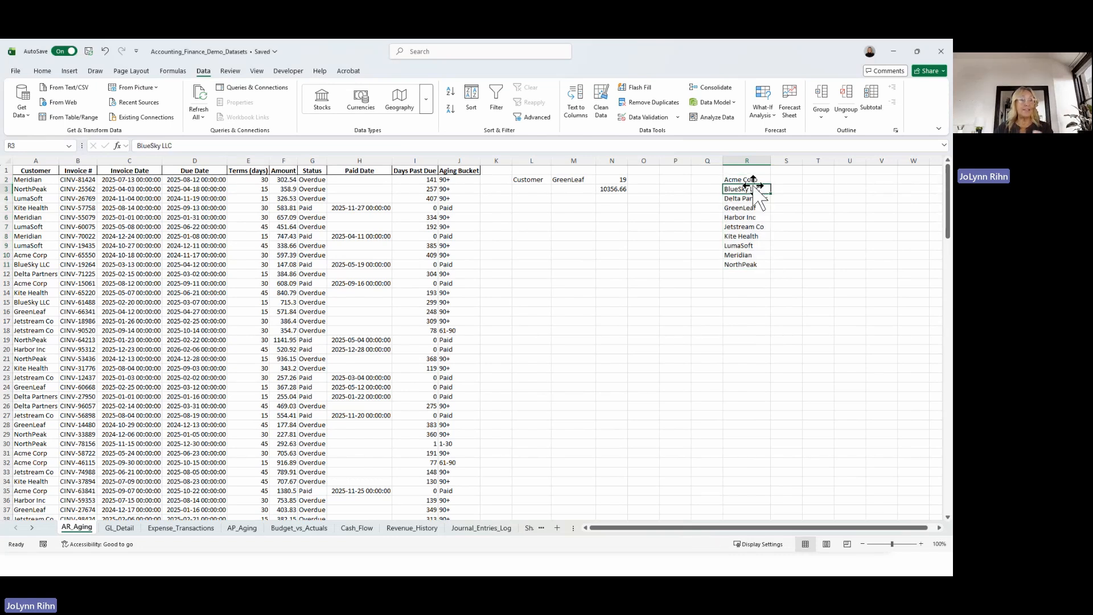
Step: Add List data validation with an in-cell dropdown to M2, using =$R$2:$R$11 as the source
left_click(579, 178)
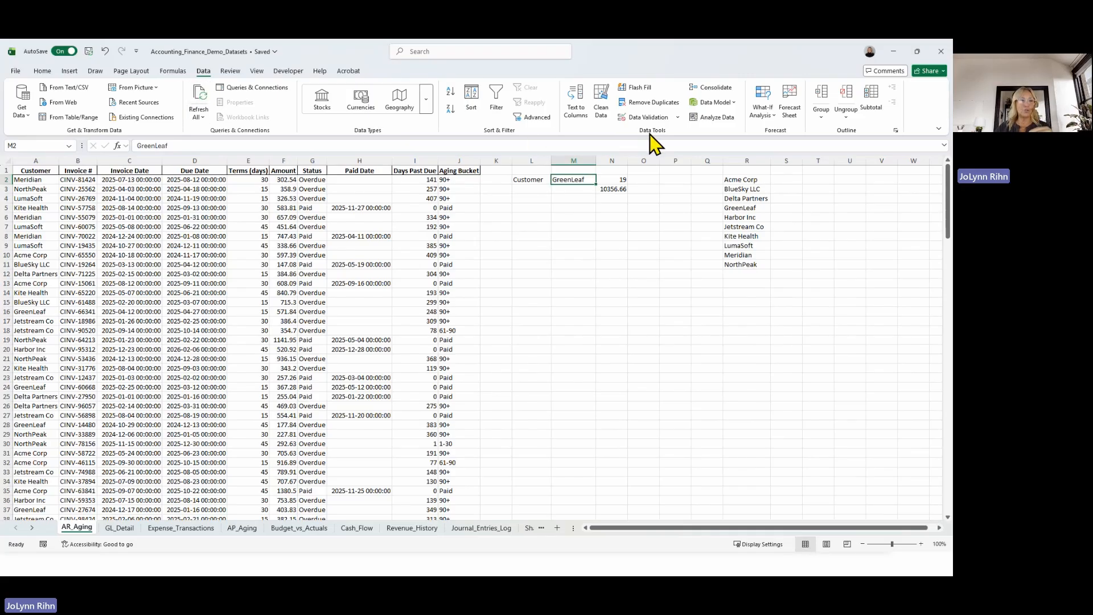
left_click(642, 118)
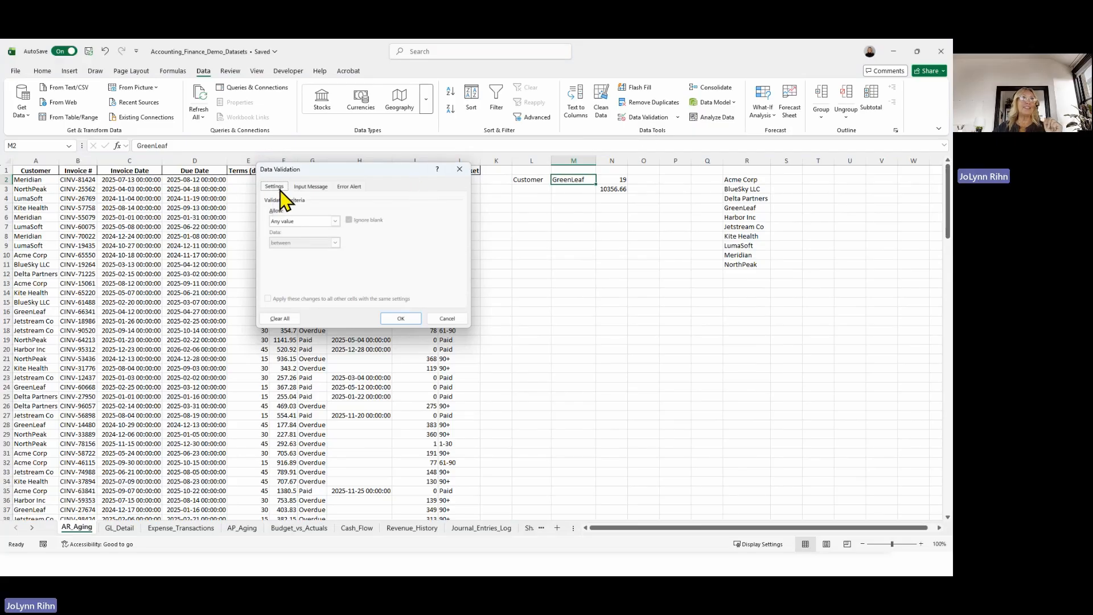
left_click(291, 222)
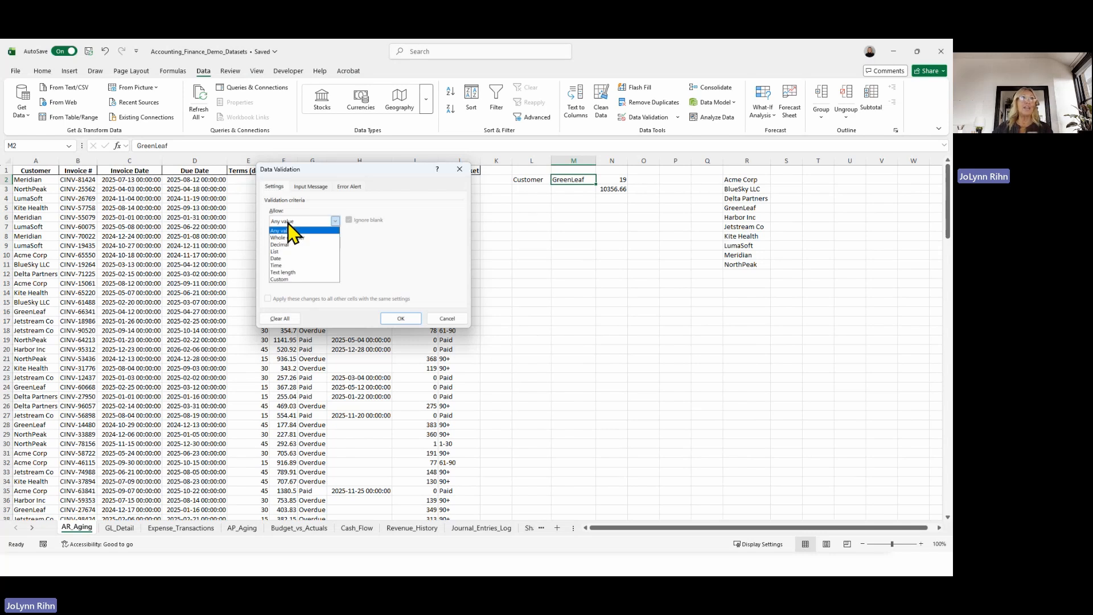
left_click(278, 251)
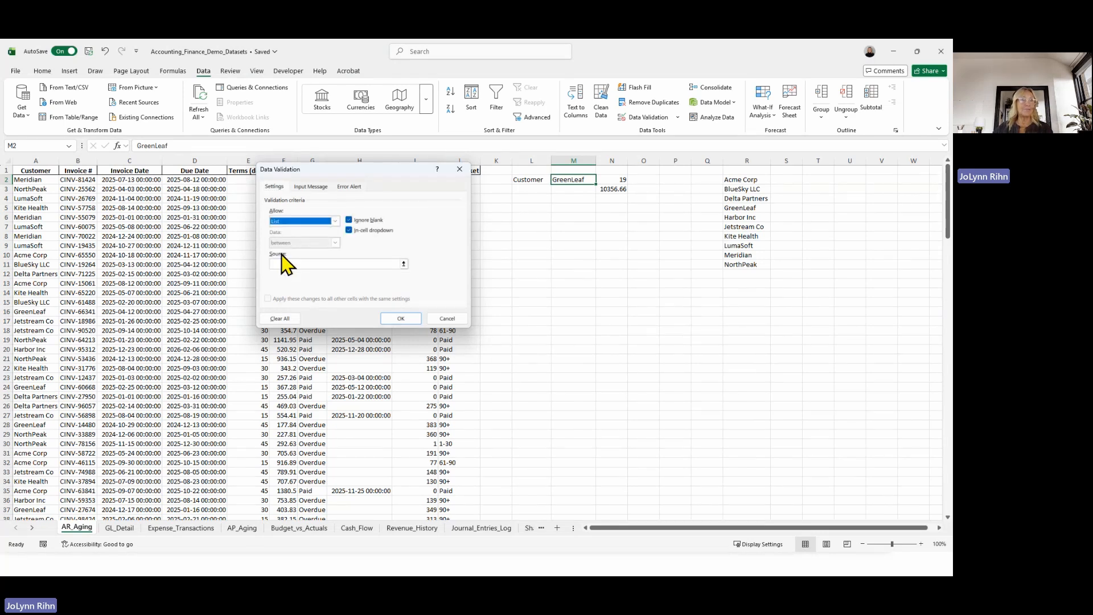
left_click(285, 264)
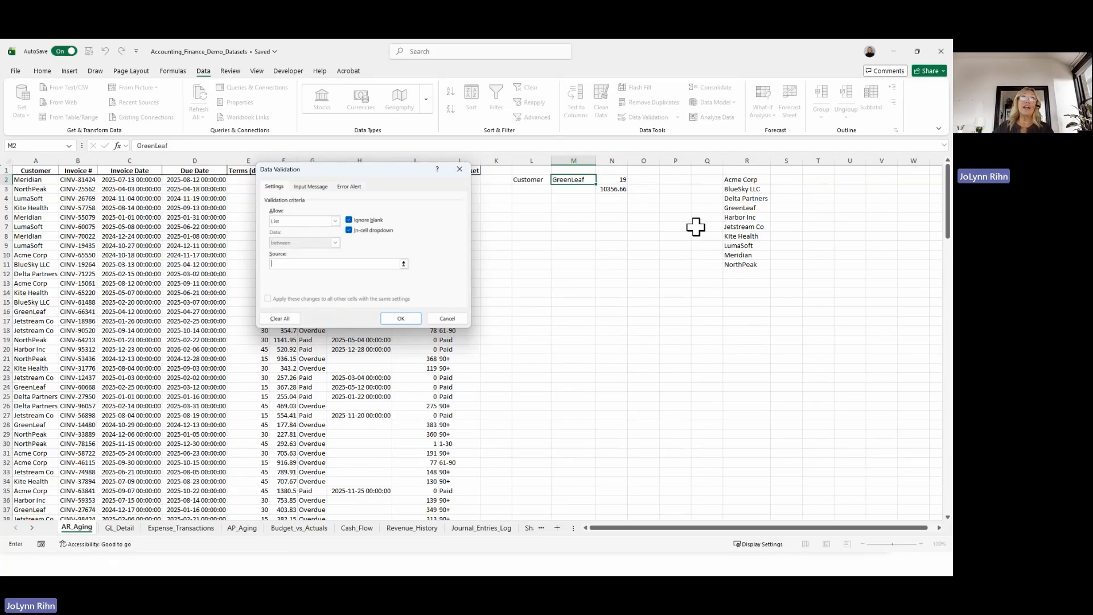
left_click_drag(760, 181, 749, 265)
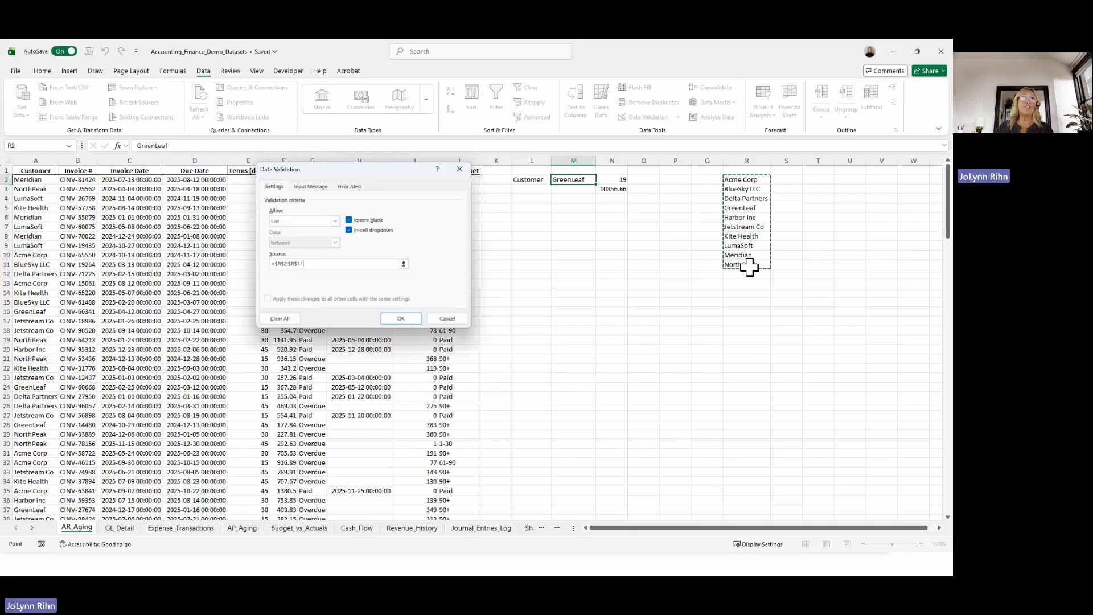
left_click(402, 319)
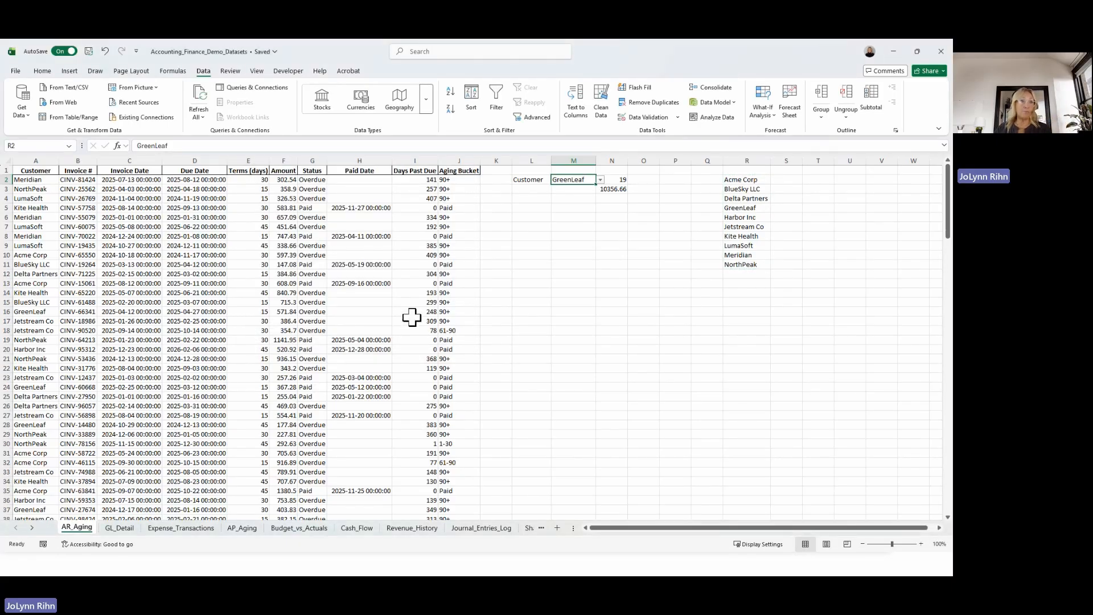
Step: Try the customer dropdown in M2 by choosing Kite Health, and finish with Meridian selected
left_click(600, 180)
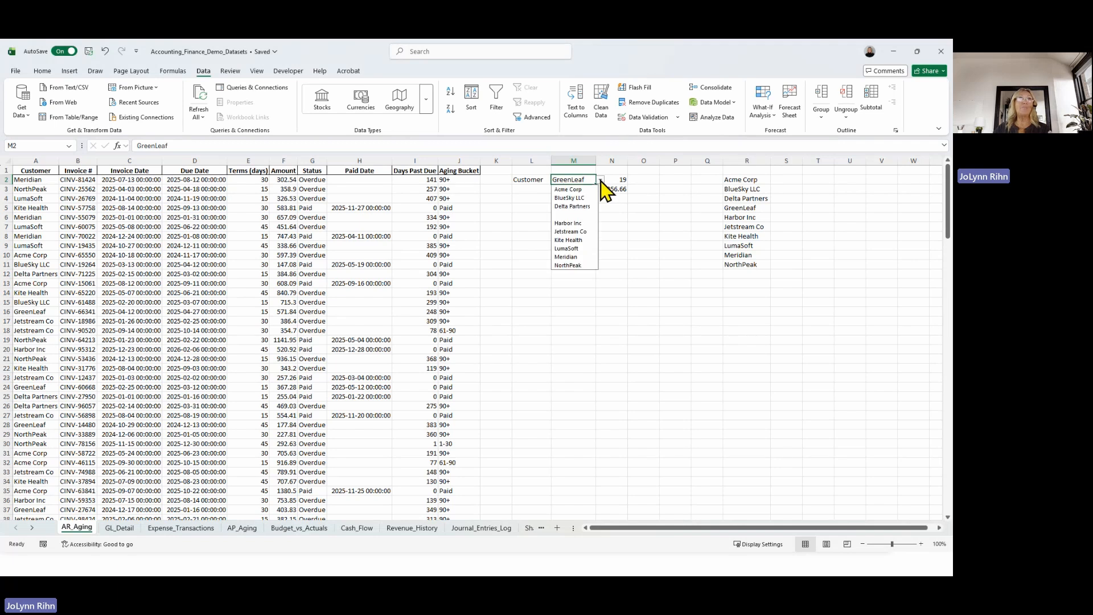
left_click(572, 240)
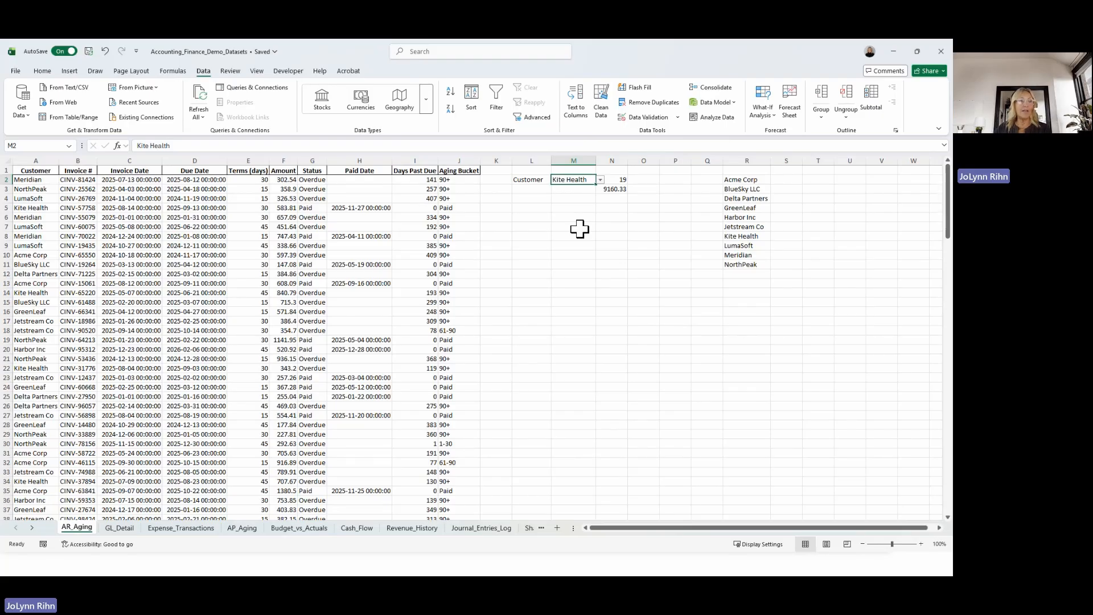
left_click(600, 180)
left_click(577, 254)
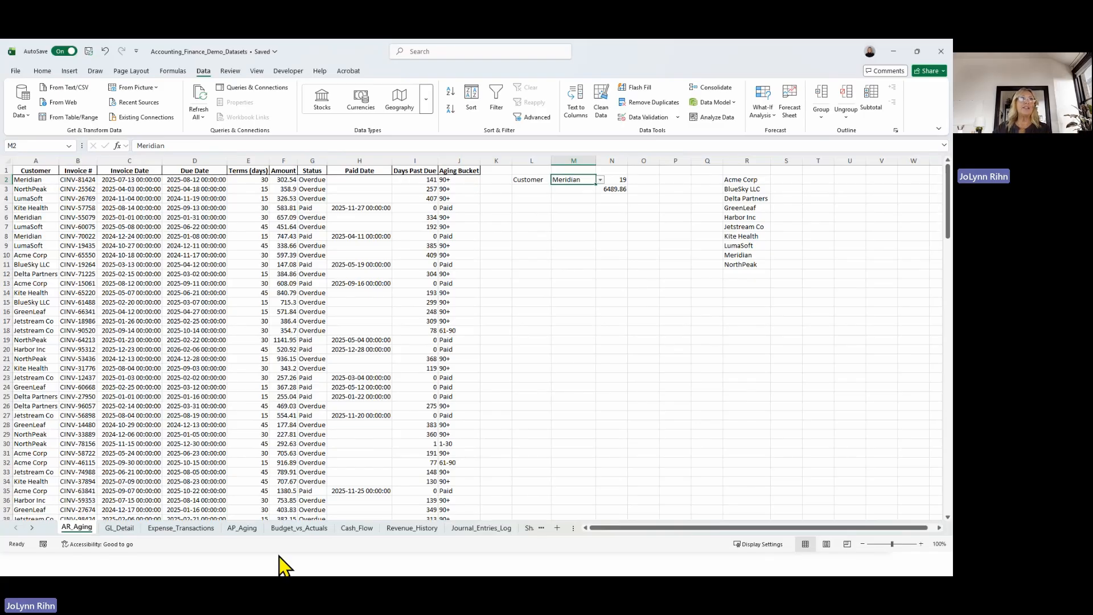
Step: Insert five blank rows above the header row on the Expense_Transactions sheet and select cell A1
left_click(181, 529)
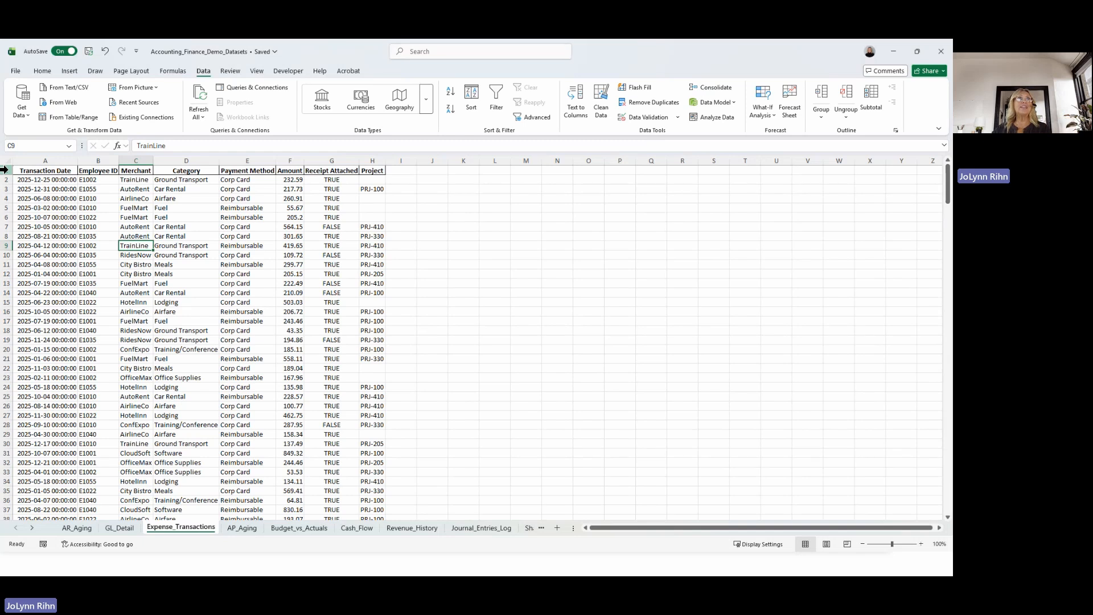
left_click_drag(4, 170, 10, 210)
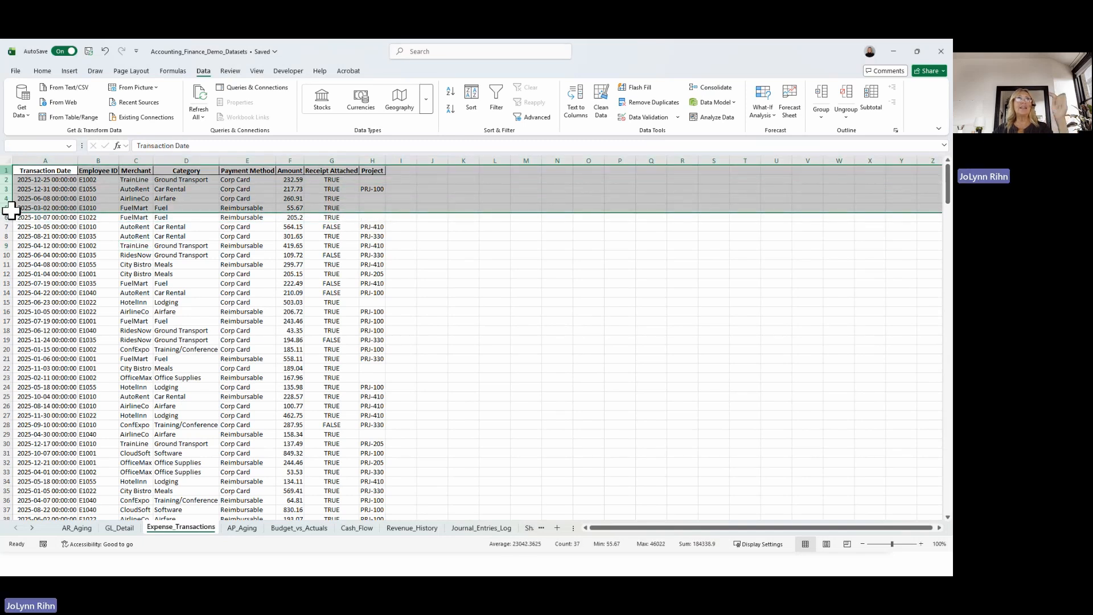
right_click(17, 212)
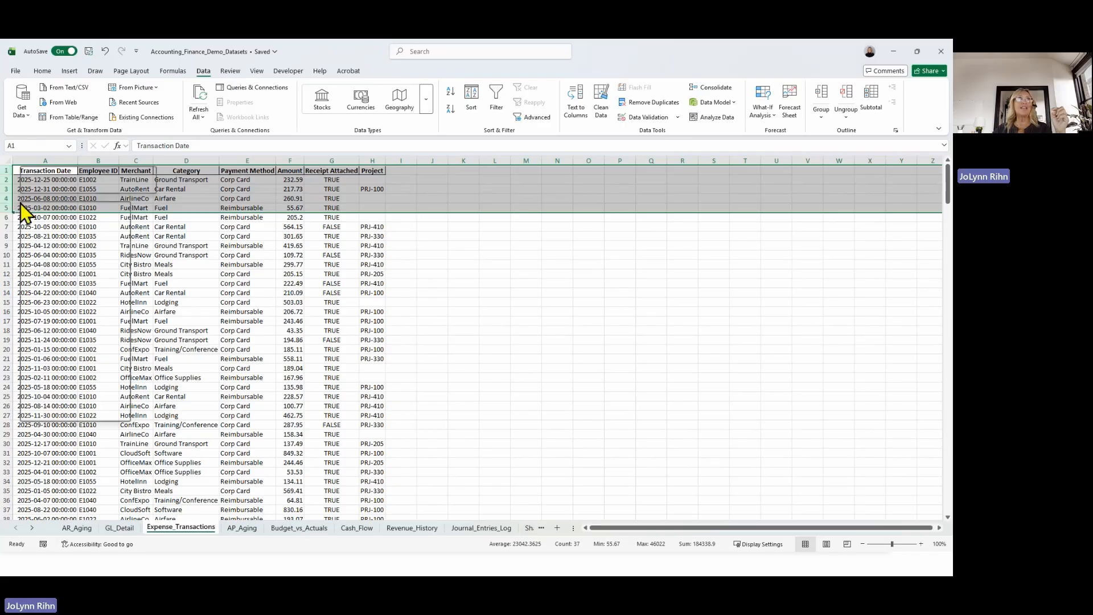
left_click(70, 300)
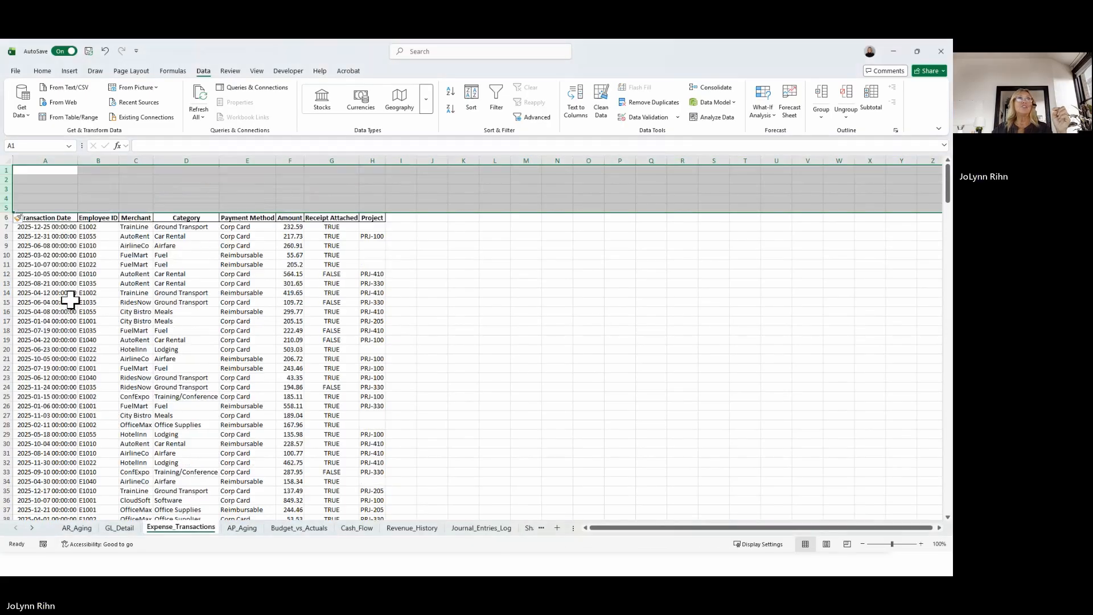
left_click(53, 170)
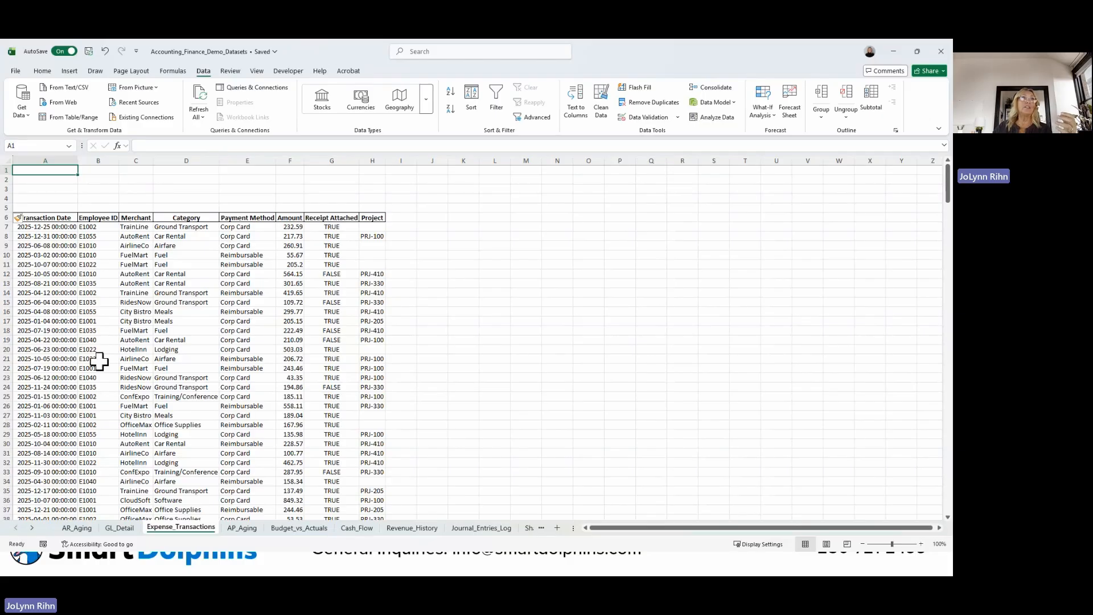
Step: Insert five blank rows above the header row on the AP_Aging sheet
left_click(121, 528)
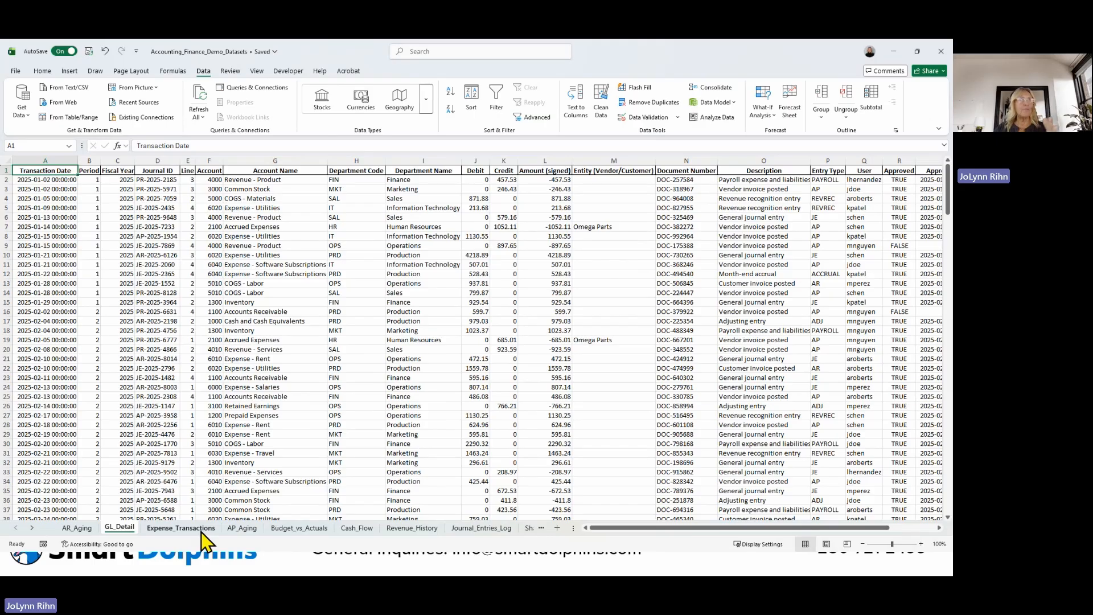
left_click(256, 529)
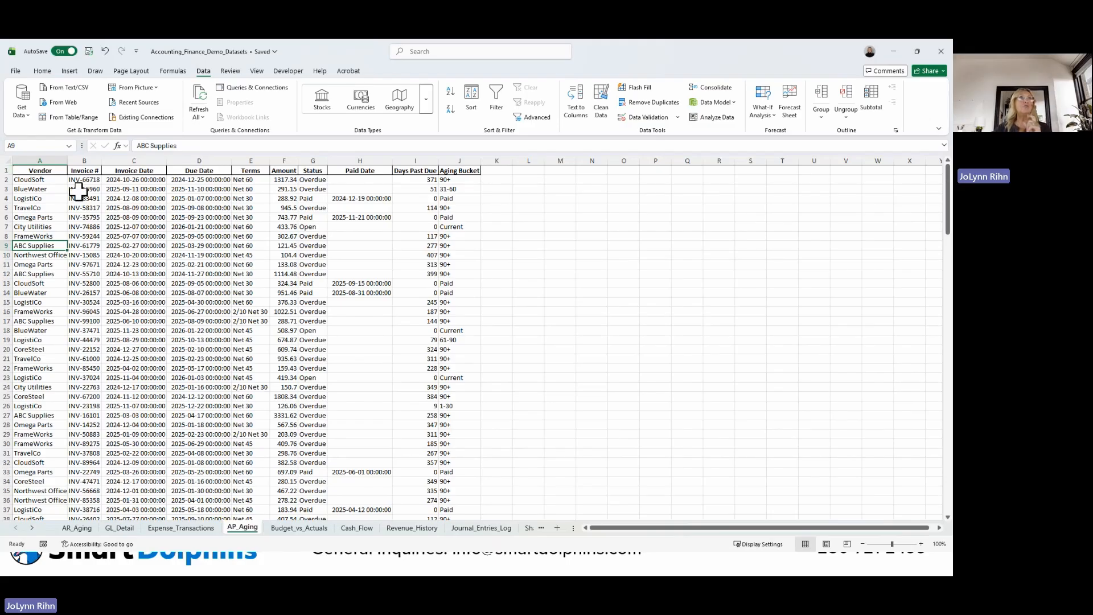
left_click_drag(6, 170, 8, 211)
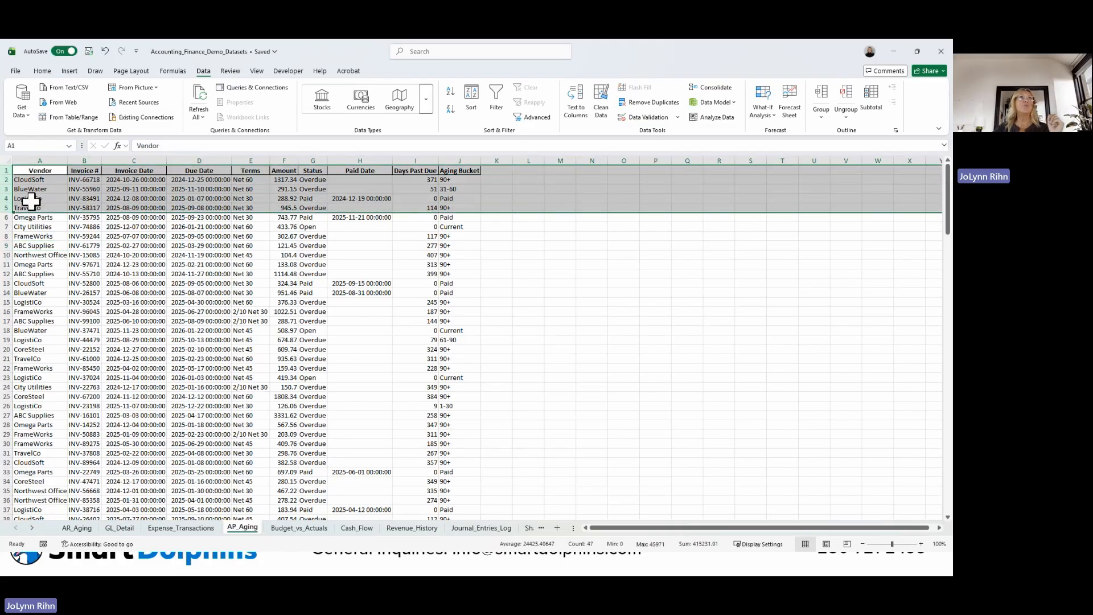
right_click(33, 204)
left_click(78, 313)
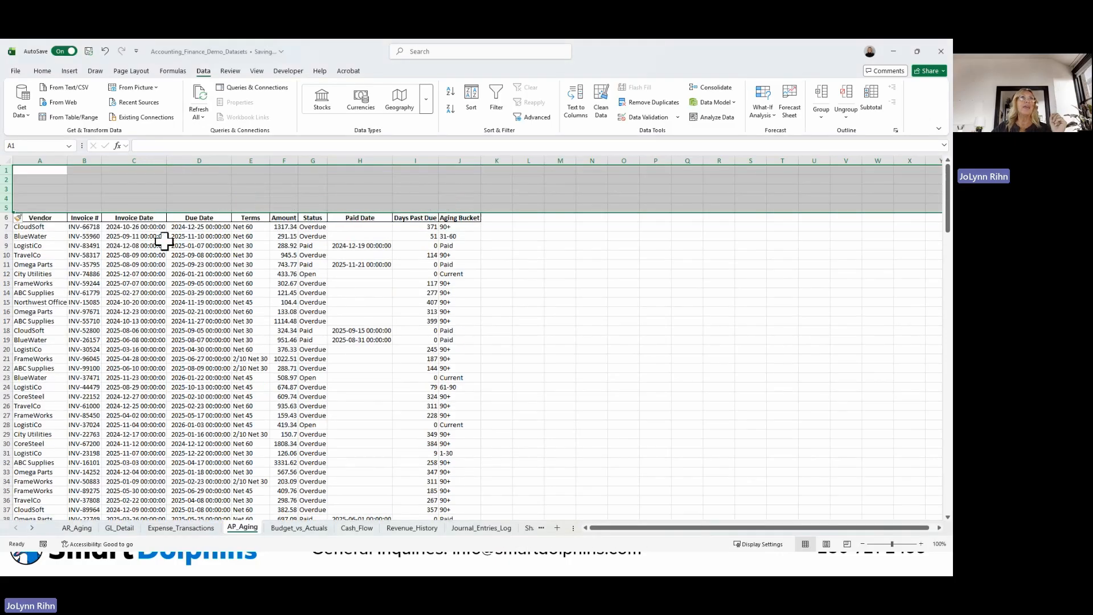
left_click(116, 236)
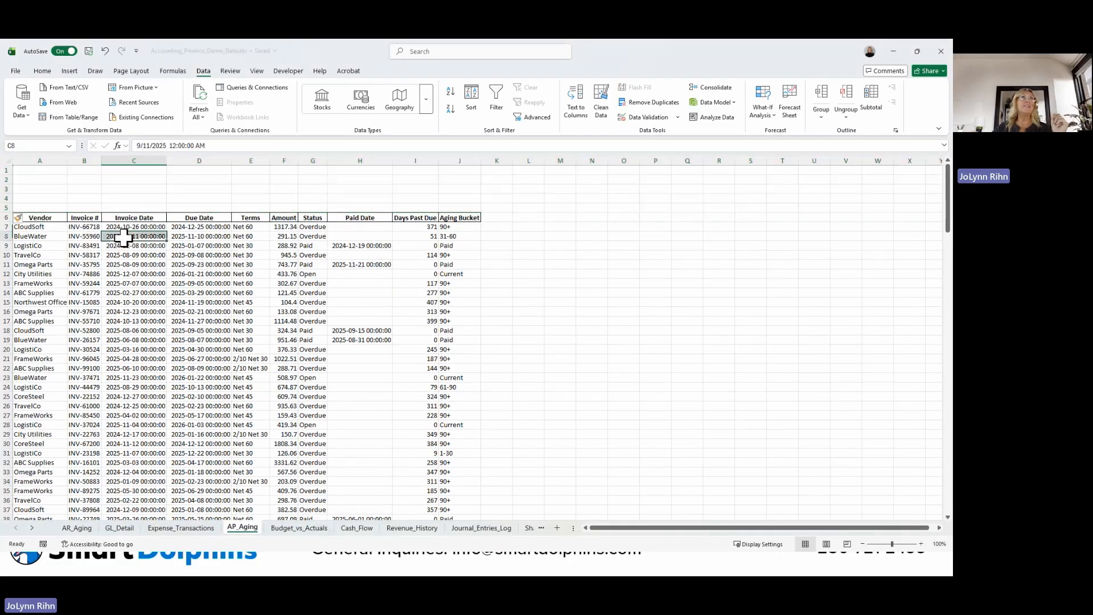
Step: Copy the Invoice # header into A1 and the invoice number from B8 into A2
left_click(83, 219)
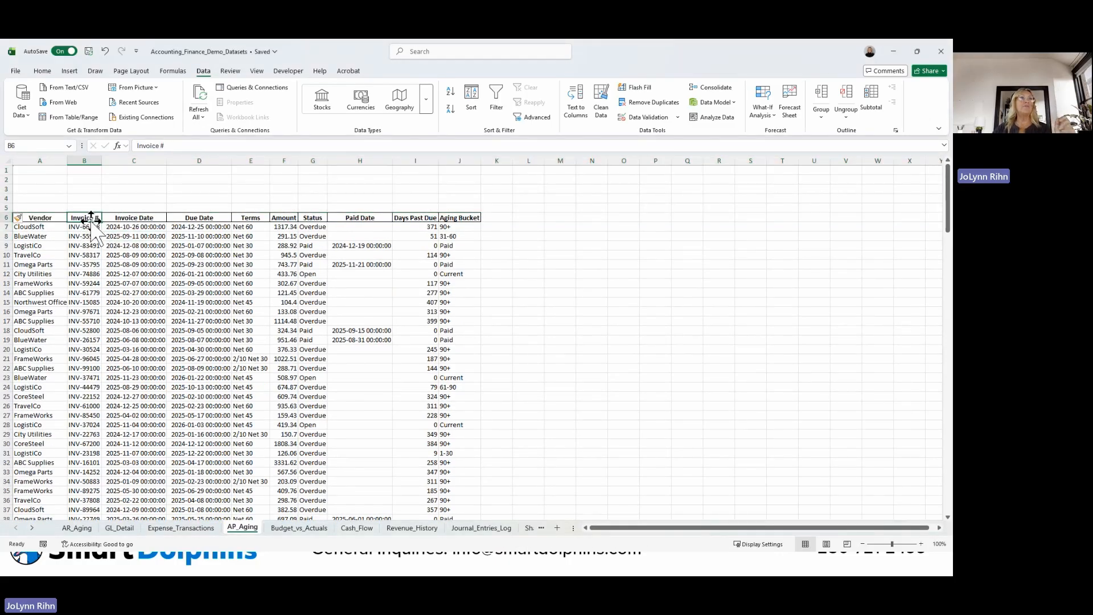
left_click_drag(90, 215, 57, 169)
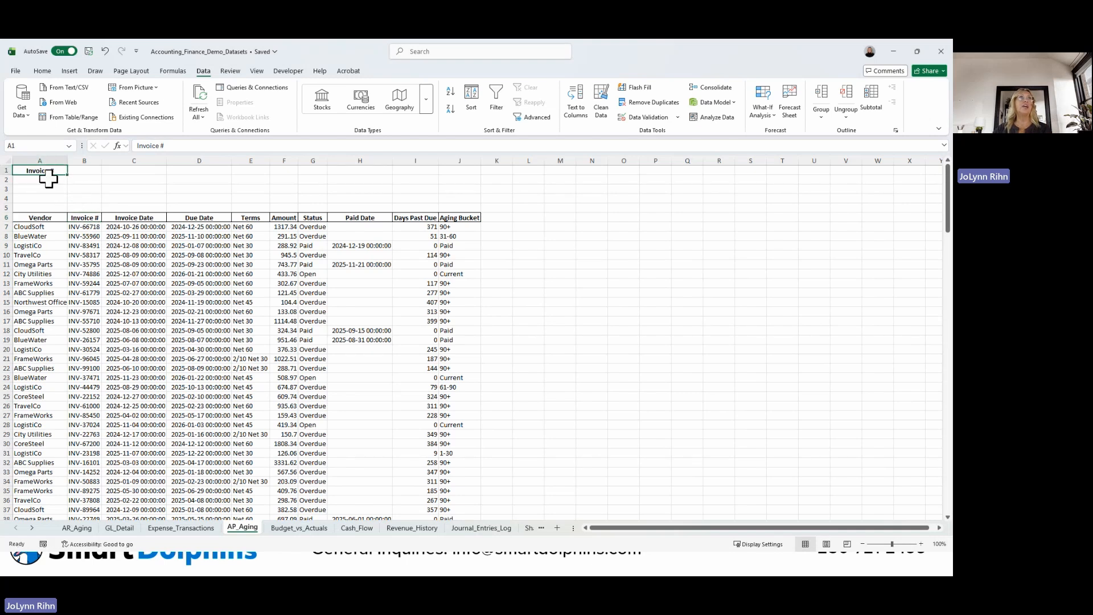
left_click(89, 236)
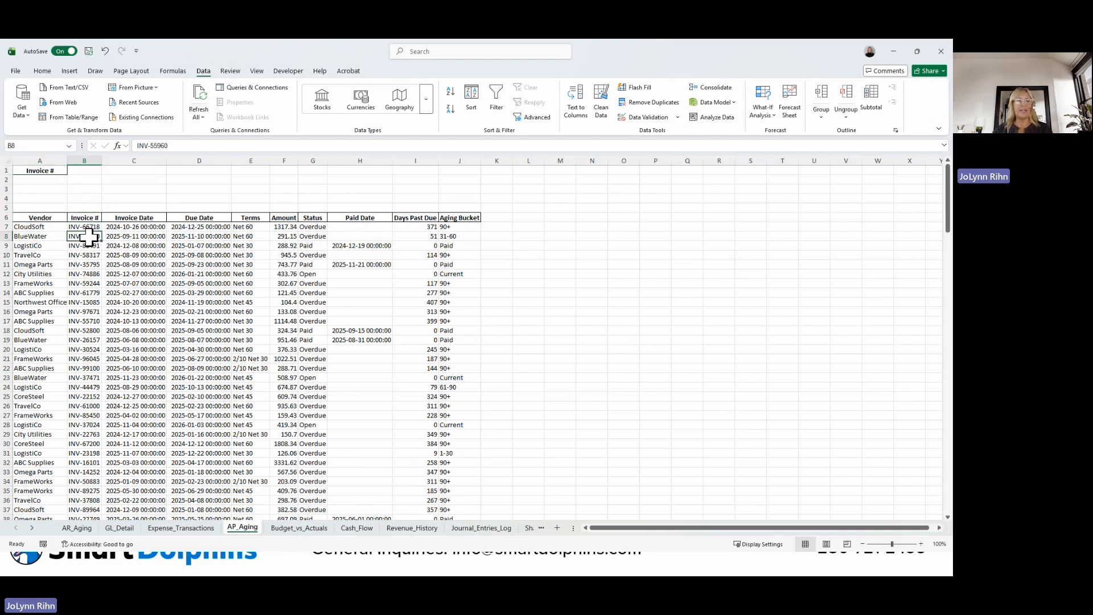
key("ctrl+c")
left_click(41, 179)
key("ctrl+v")
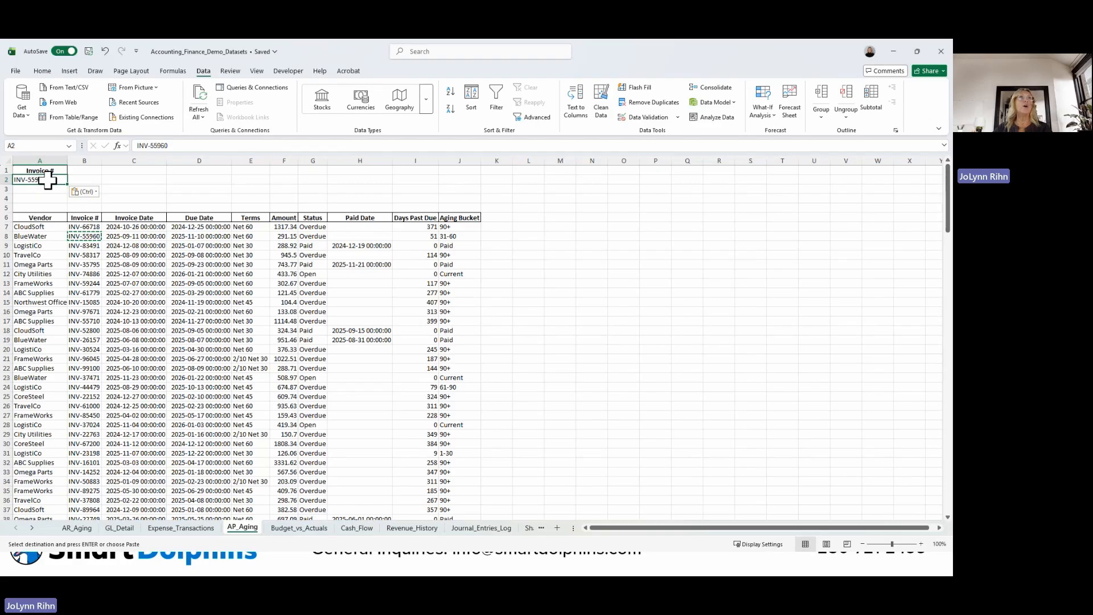
Step: Copy the Terms, Amount and Status headers from E6:G6 into B1:D1
left_click(91, 179)
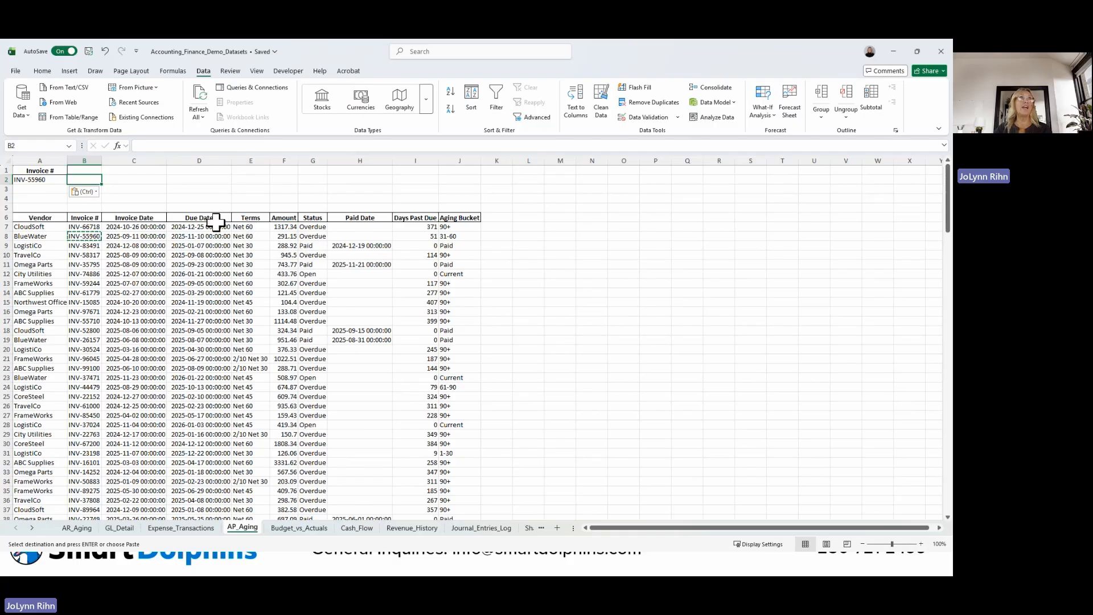
left_click(254, 218)
left_click_drag(255, 218, 196, 171)
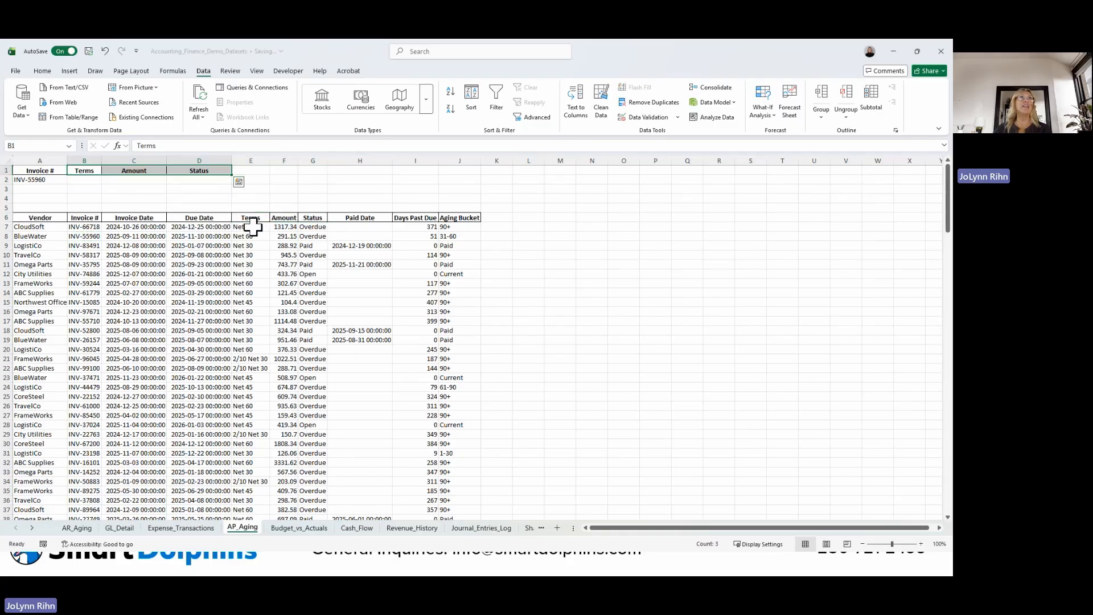
Step: Start a VLOOKUP formula in B2 with A2 as the lookup value and B7:E186 as the table array
left_click(84, 180)
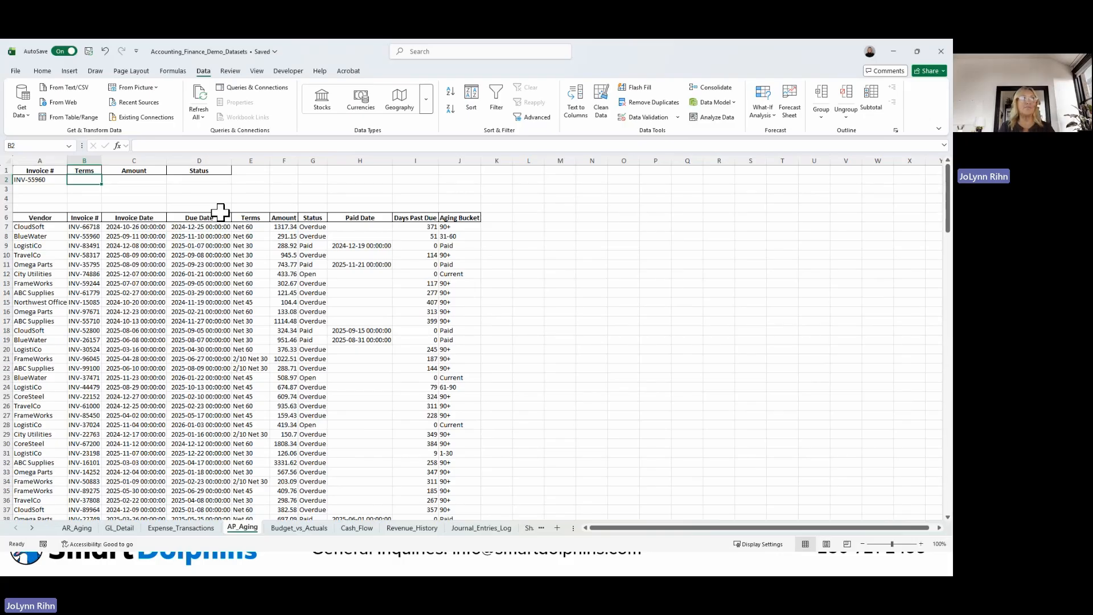
type("=v")
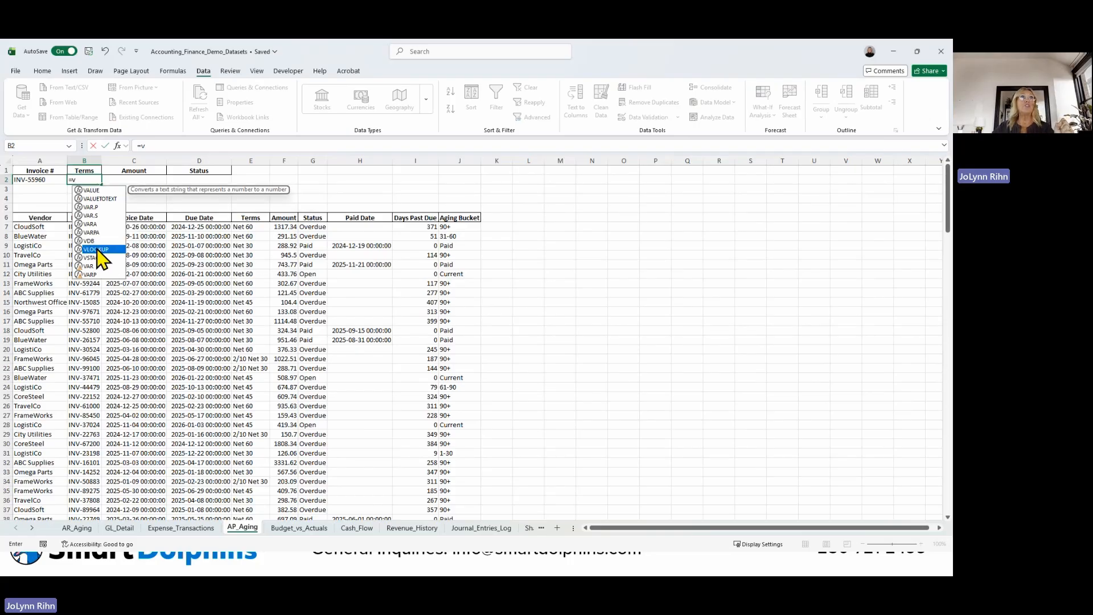
double_click(97, 250)
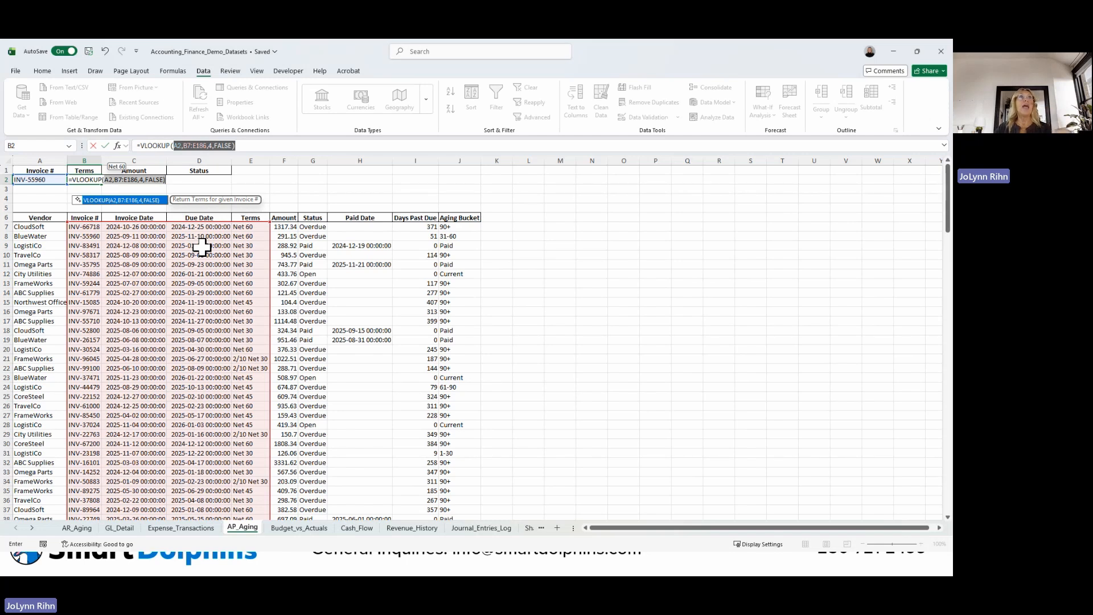
left_click(35, 180)
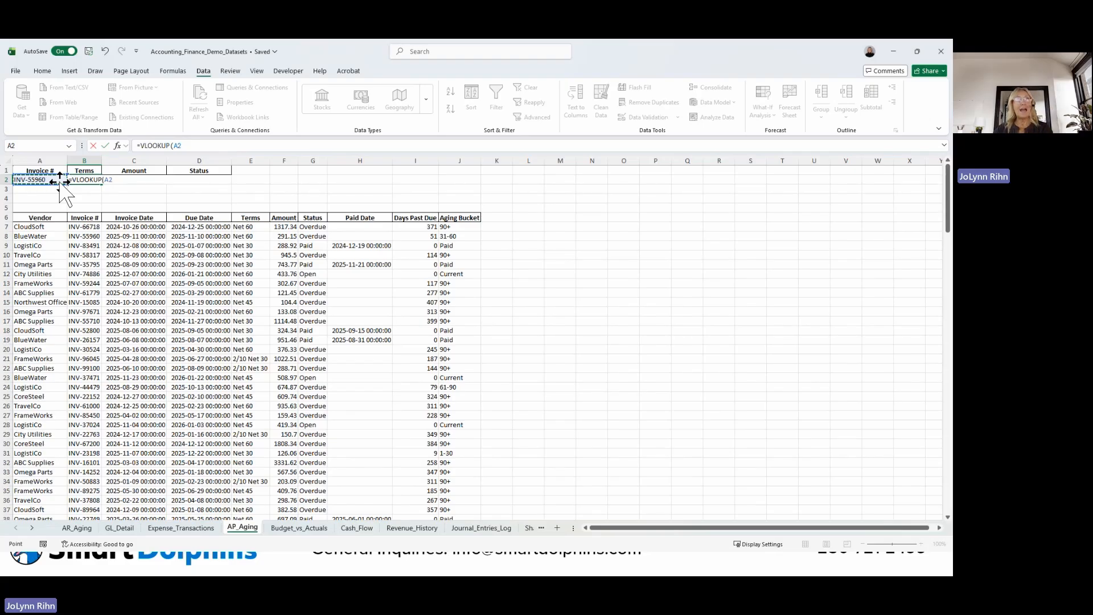
type(",")
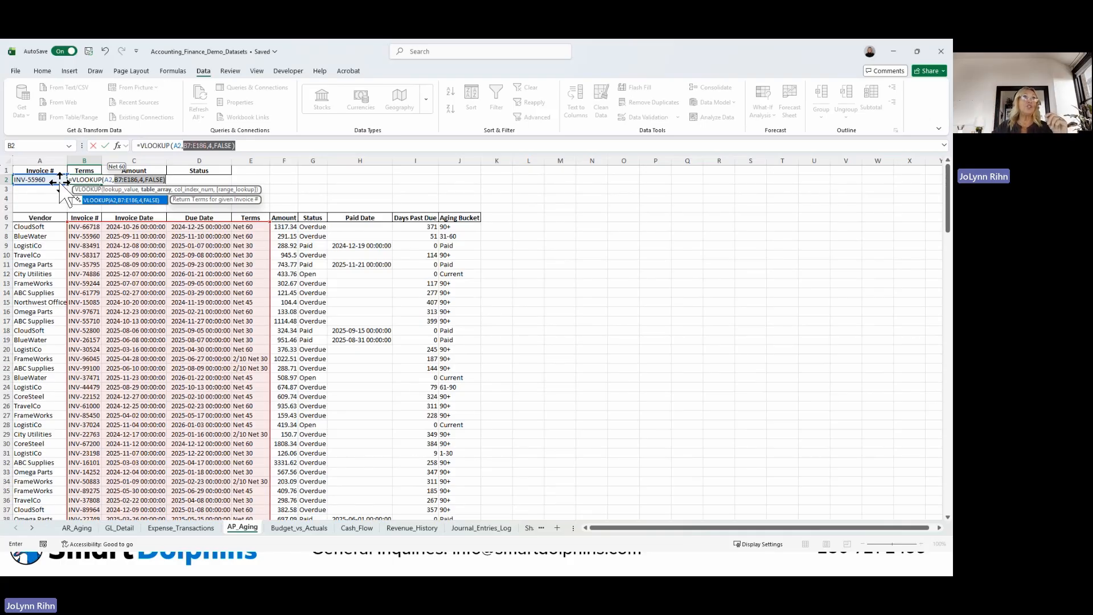
left_click(85, 227)
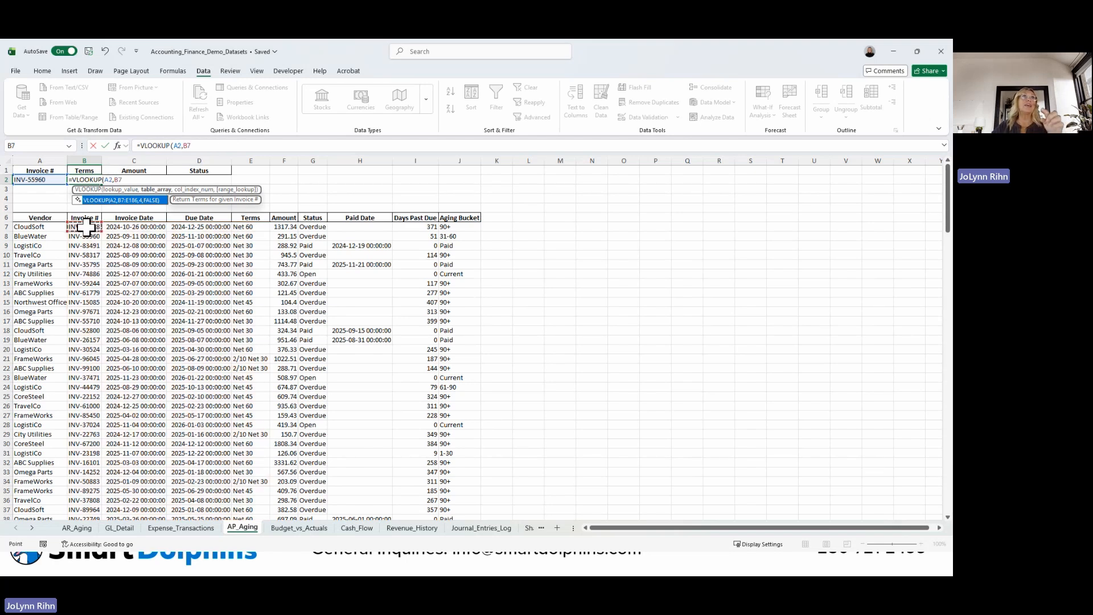
left_click_drag(86, 228, 239, 494)
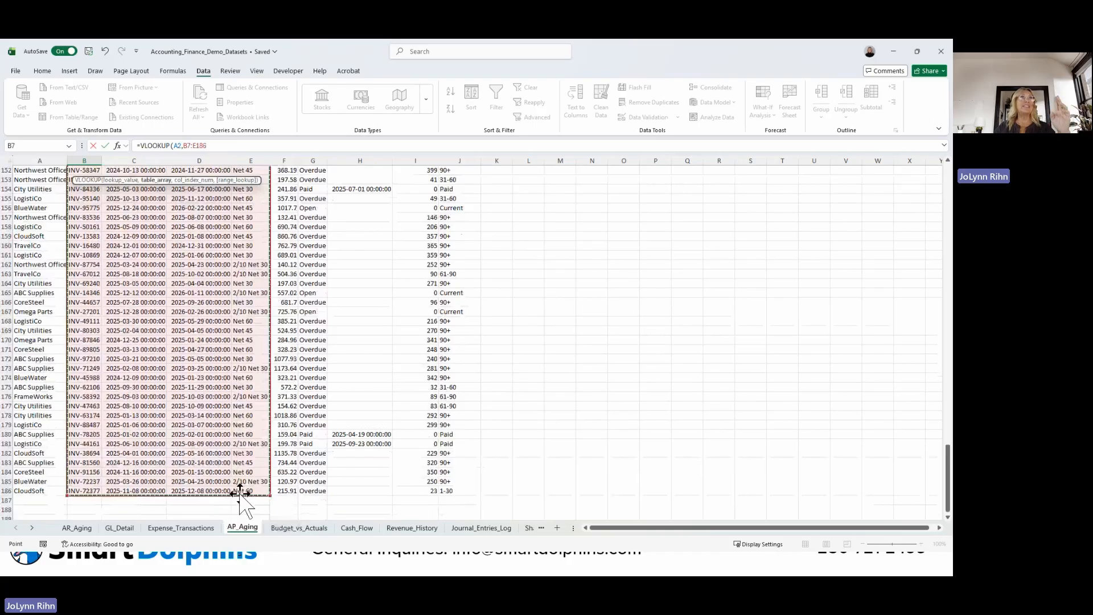
scroll(240, 494, "up", 2)
scroll(240, 494, "up", 20)
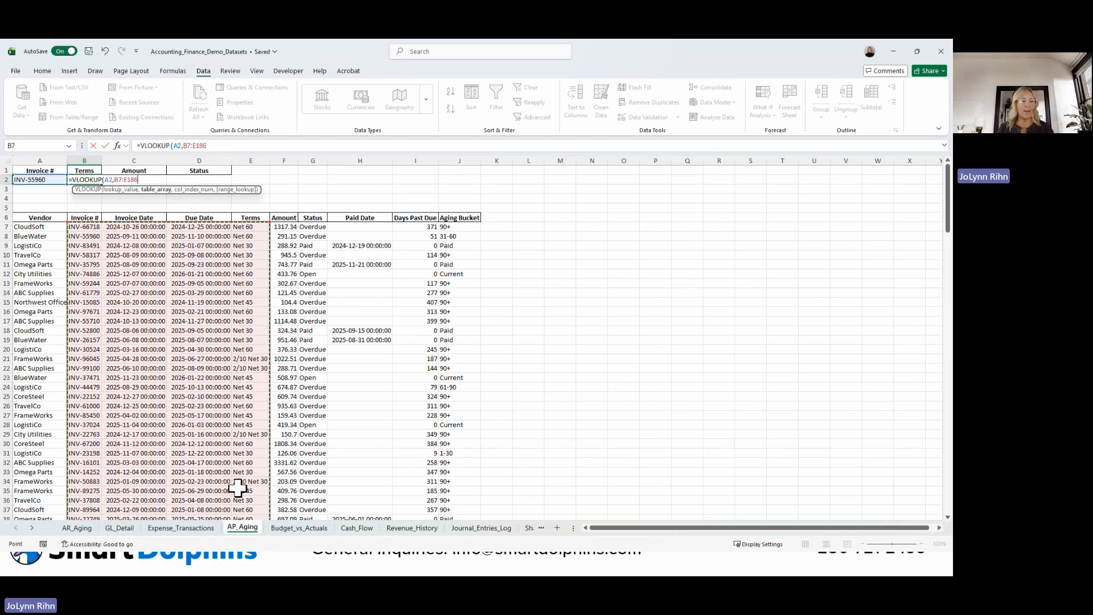
Step: Complete the Terms lookup with column index 4 and FALSE for an exact match, keeping B2 selected
type(",")
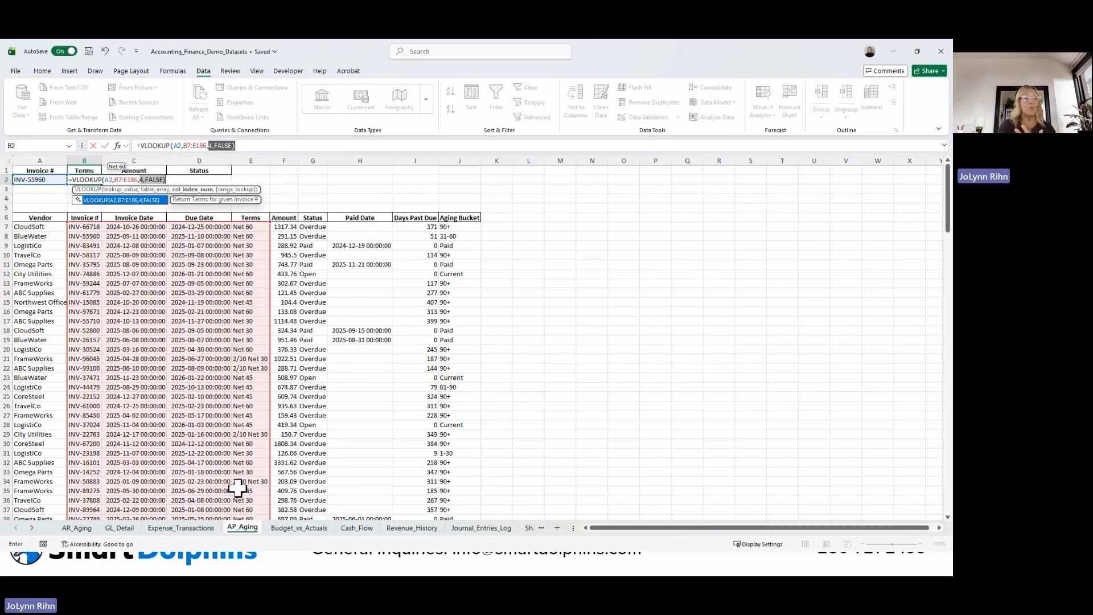
type("4")
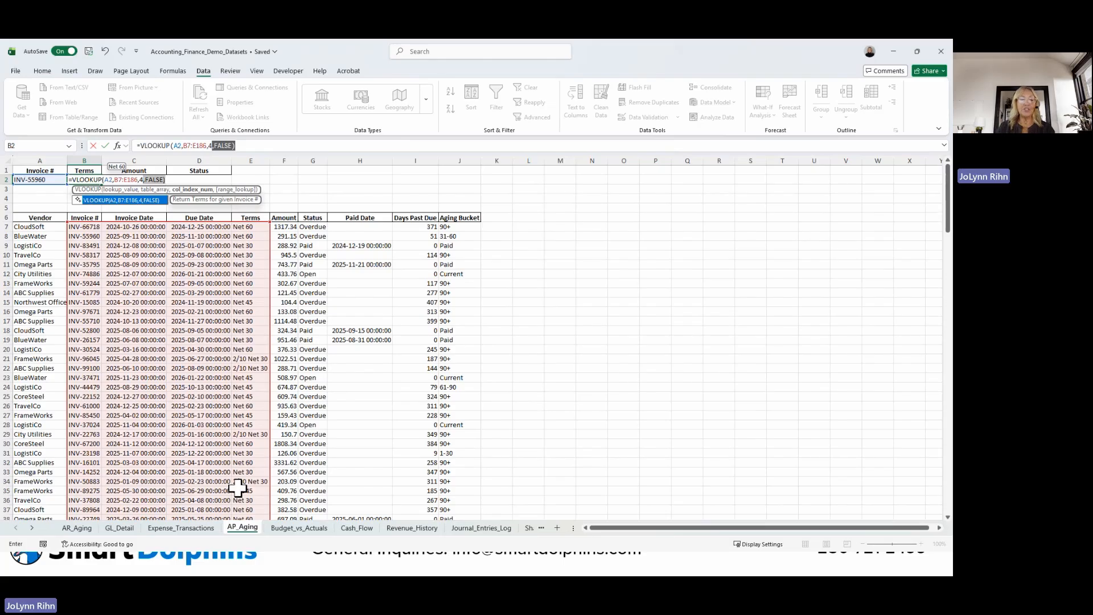
type(",")
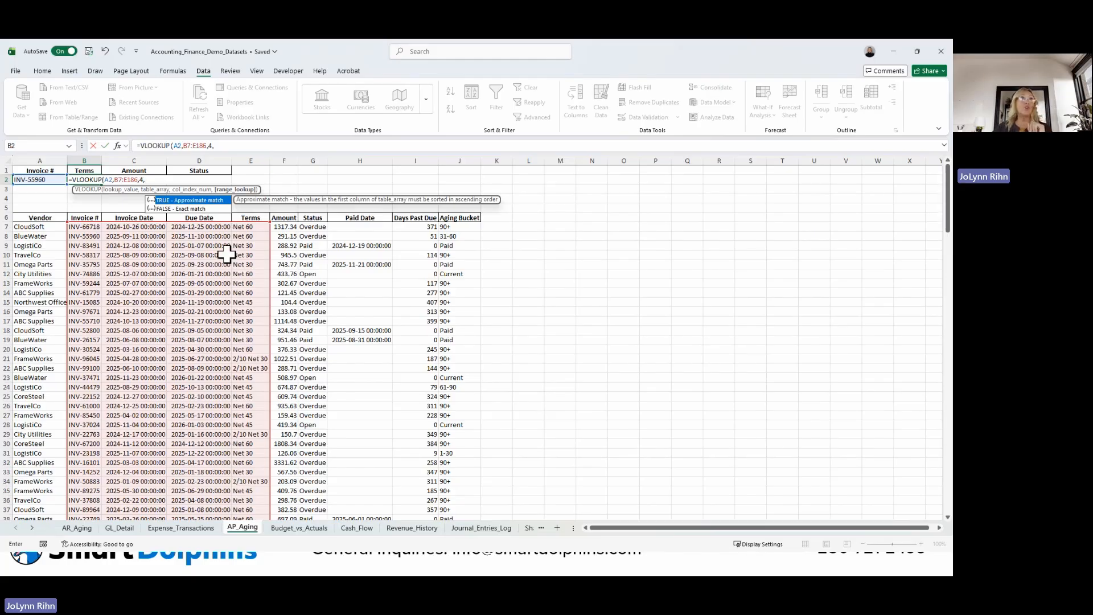
double_click(170, 209)
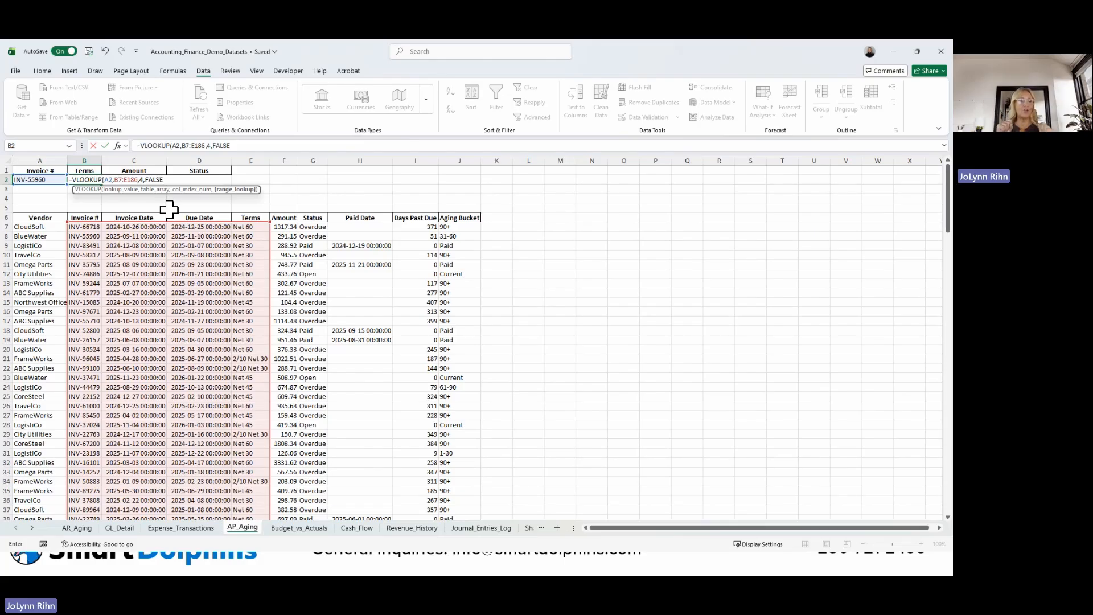
key("ctrl+Return")
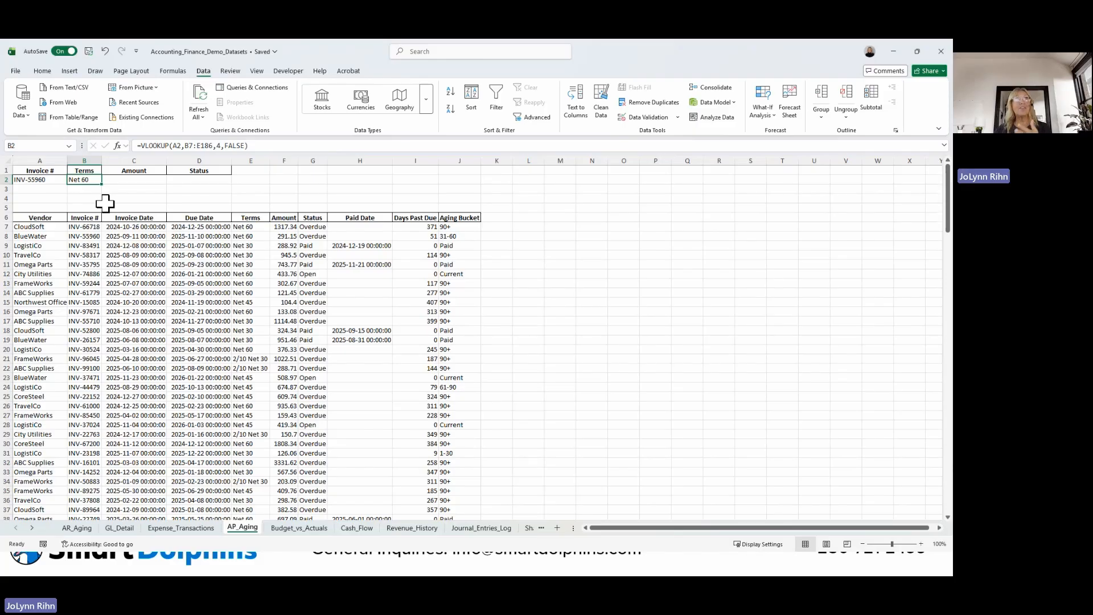
Step: Start a VLOOKUP formula in C2 for the Amount, with A2 as the lookup value
left_click(123, 181)
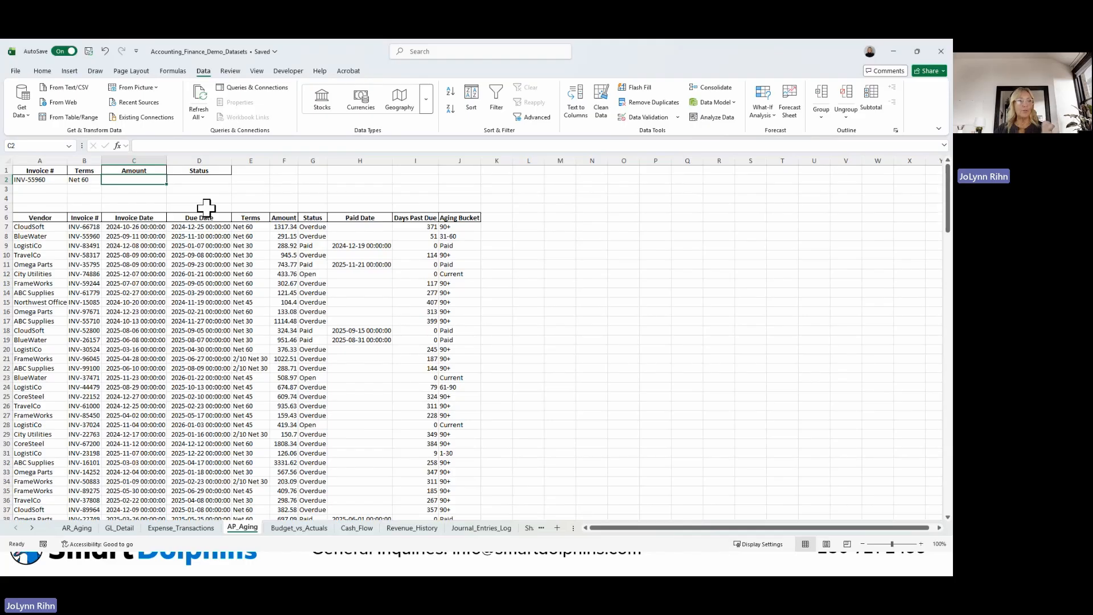
type("=v")
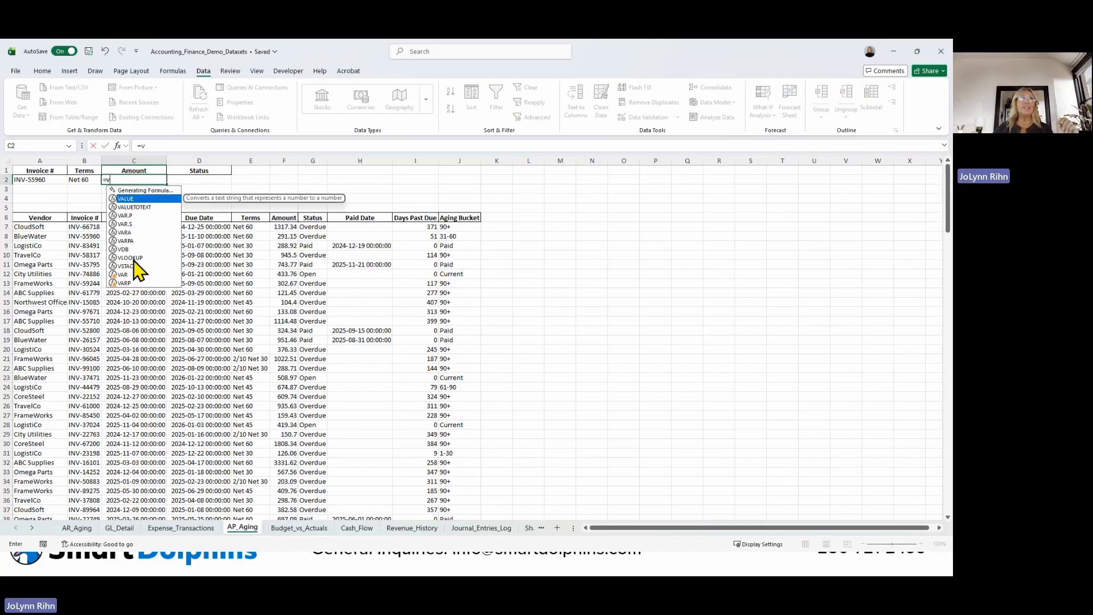
key("Tab")
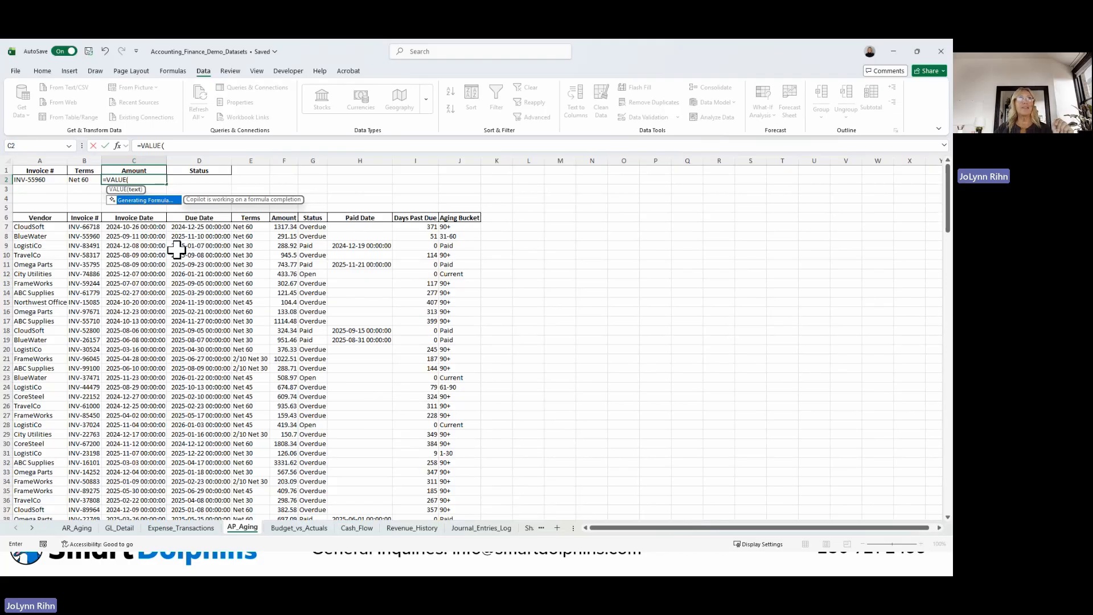
left_click(130, 180)
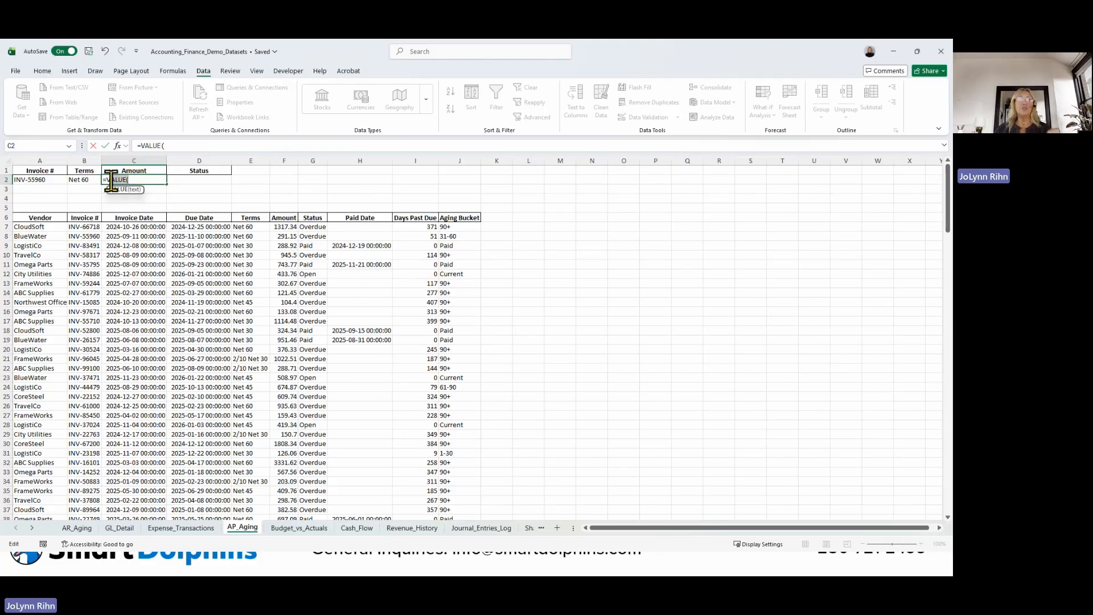
key("BackSpace")
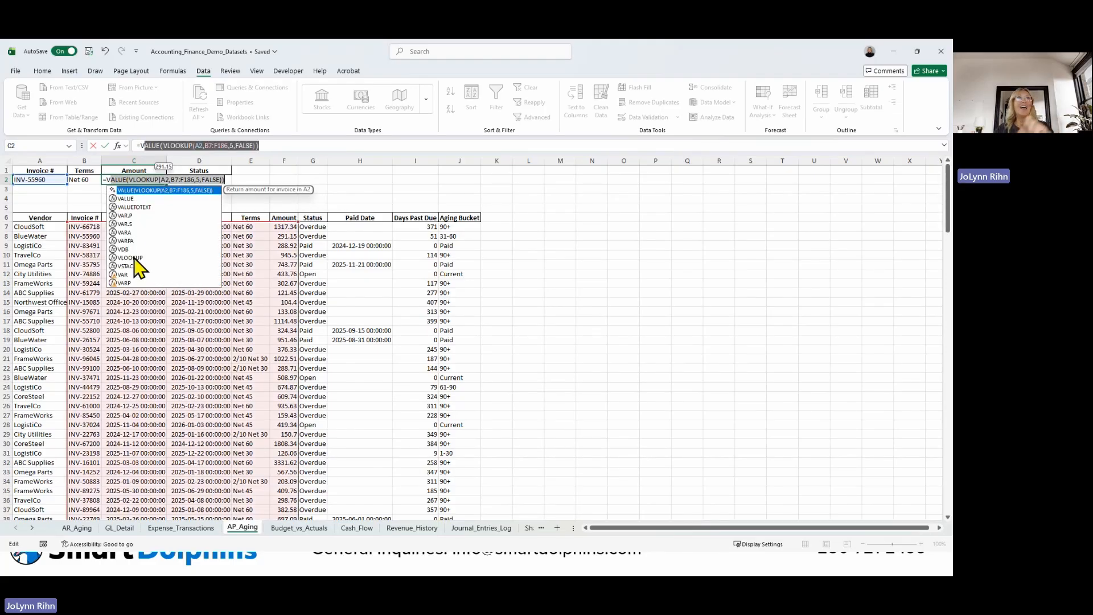
double_click(135, 257)
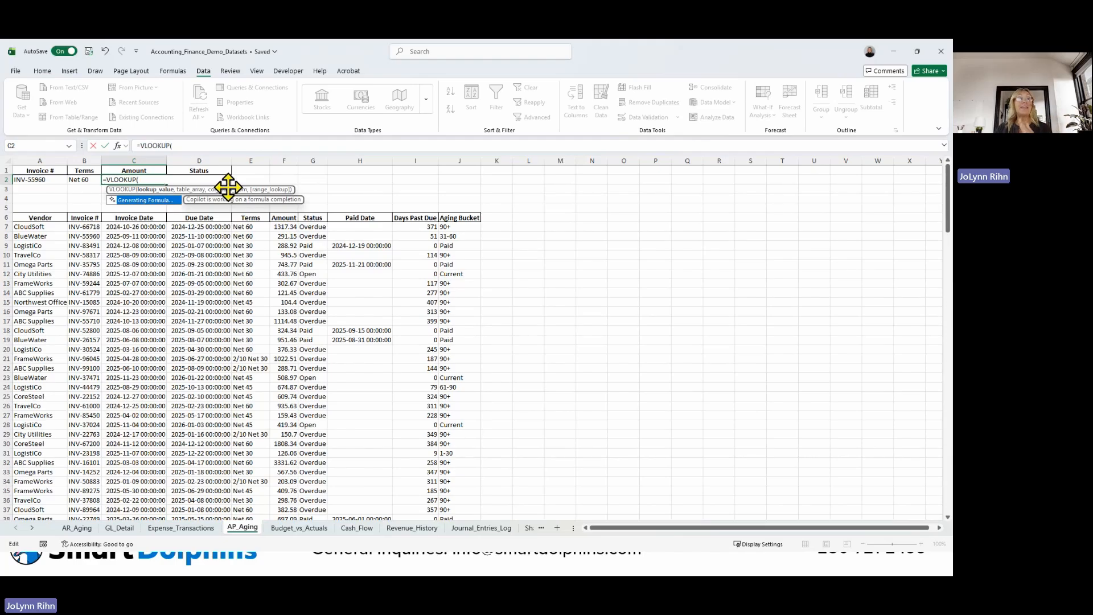
left_click(43, 180)
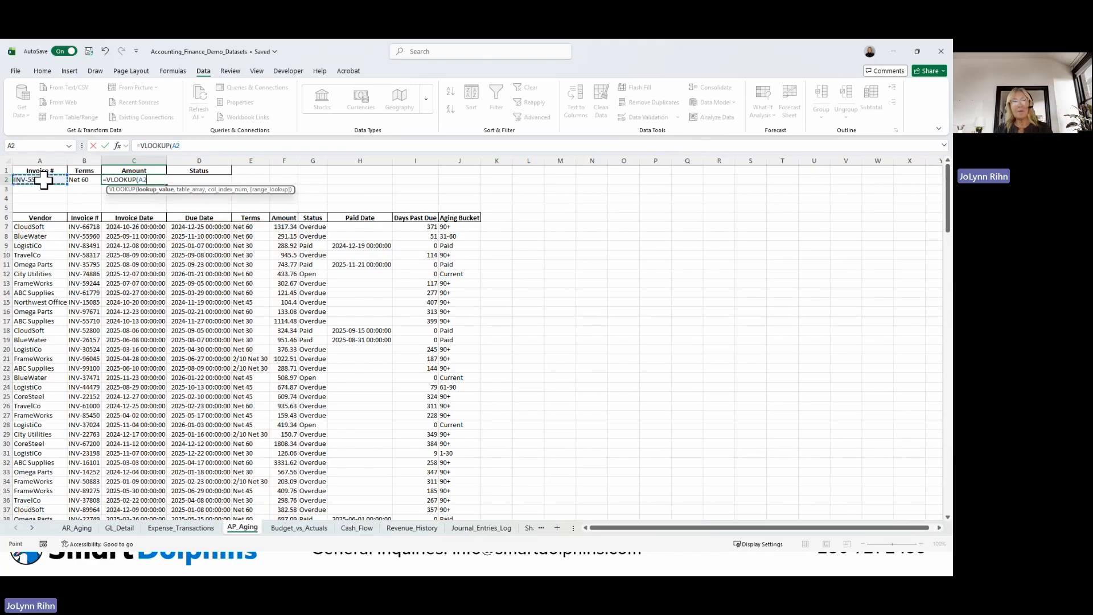
type(",")
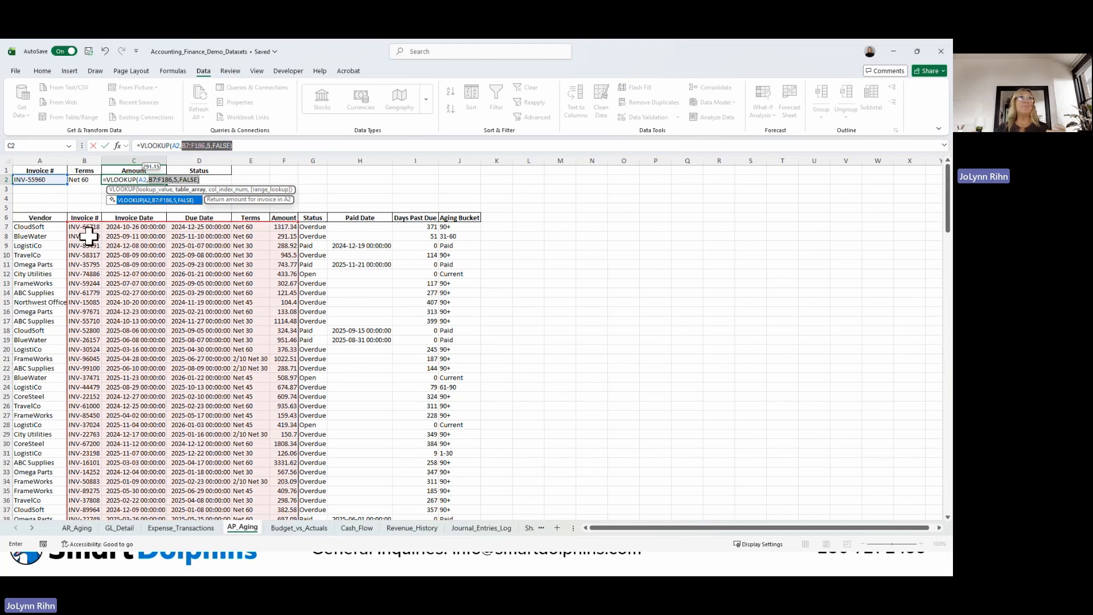
Step: Complete the Amount lookup with table array B7:F186, column index 5 and FALSE, and check it against the invoice's row in the data
left_click_drag(85, 226, 273, 229)
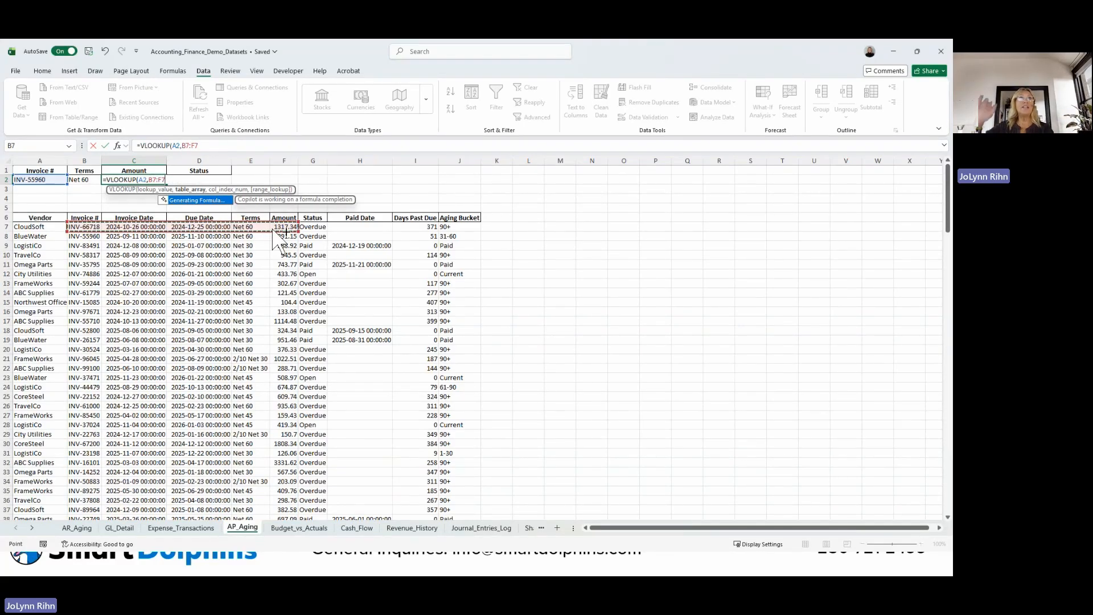
key("ctrl+shift+Down")
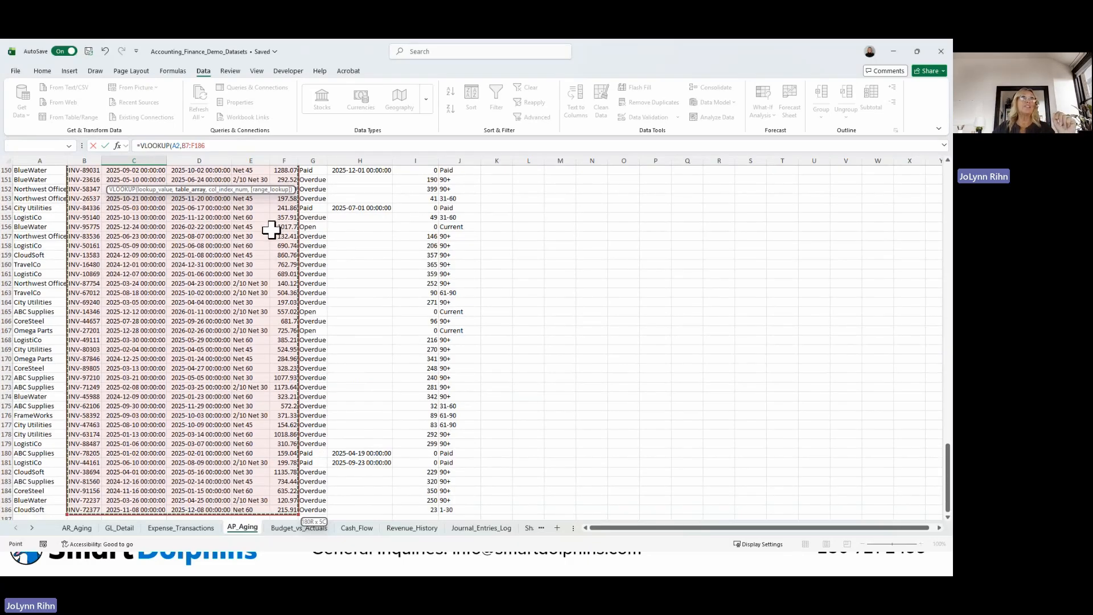
scroll(262, 233, "up", 2)
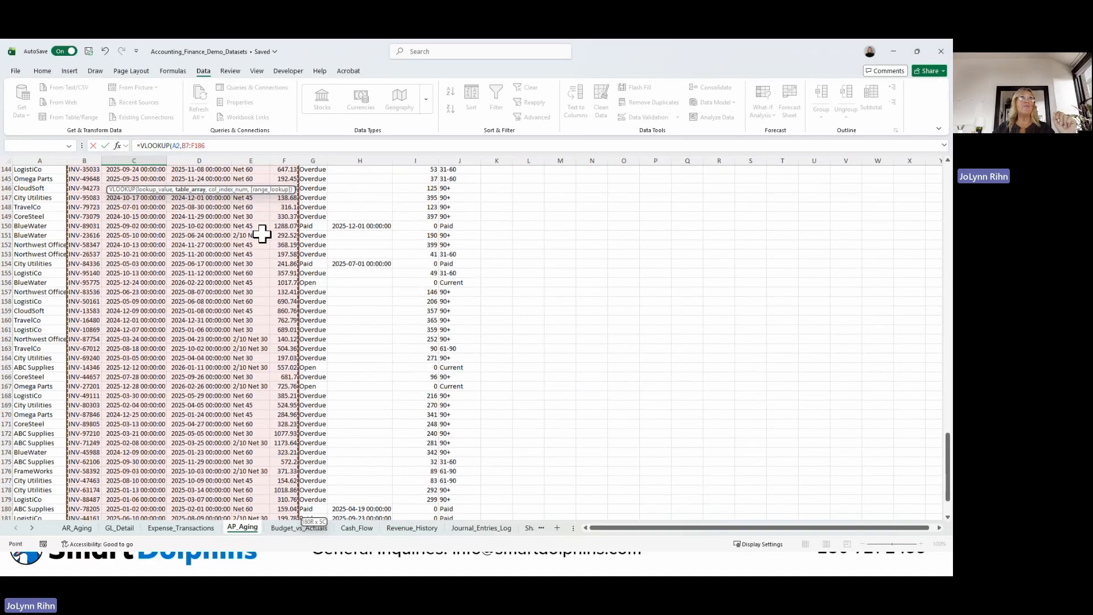
scroll(261, 233, "up", 20)
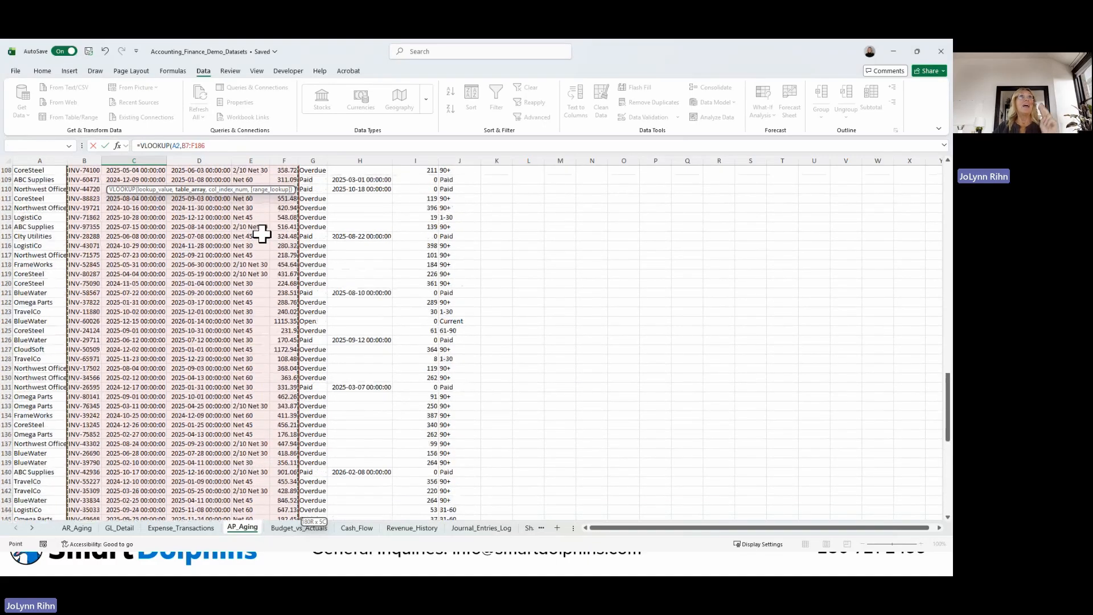
type(",5")
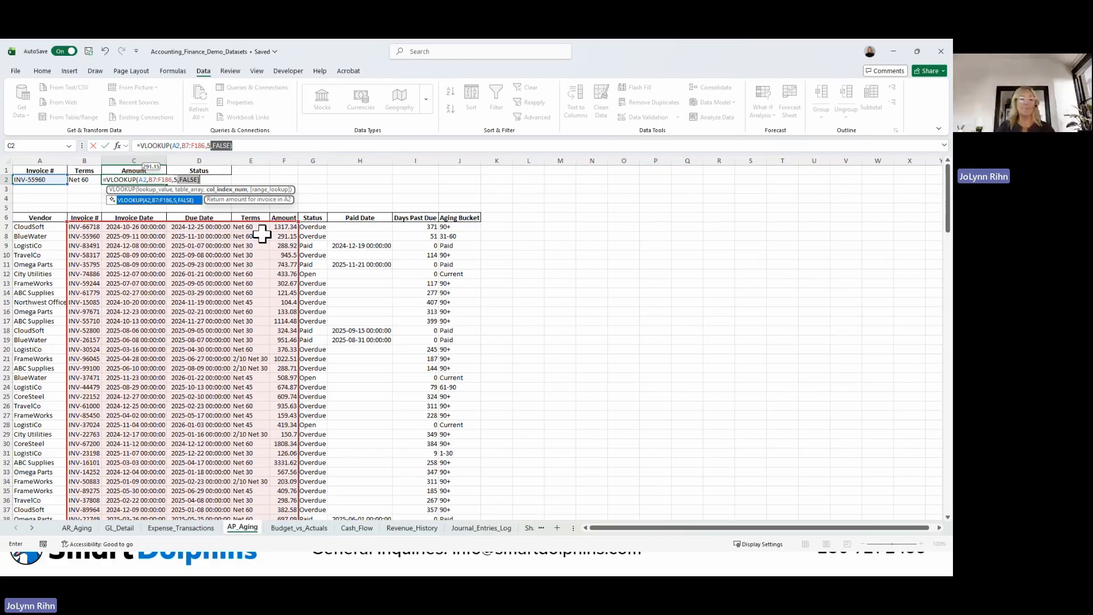
key("Tab")
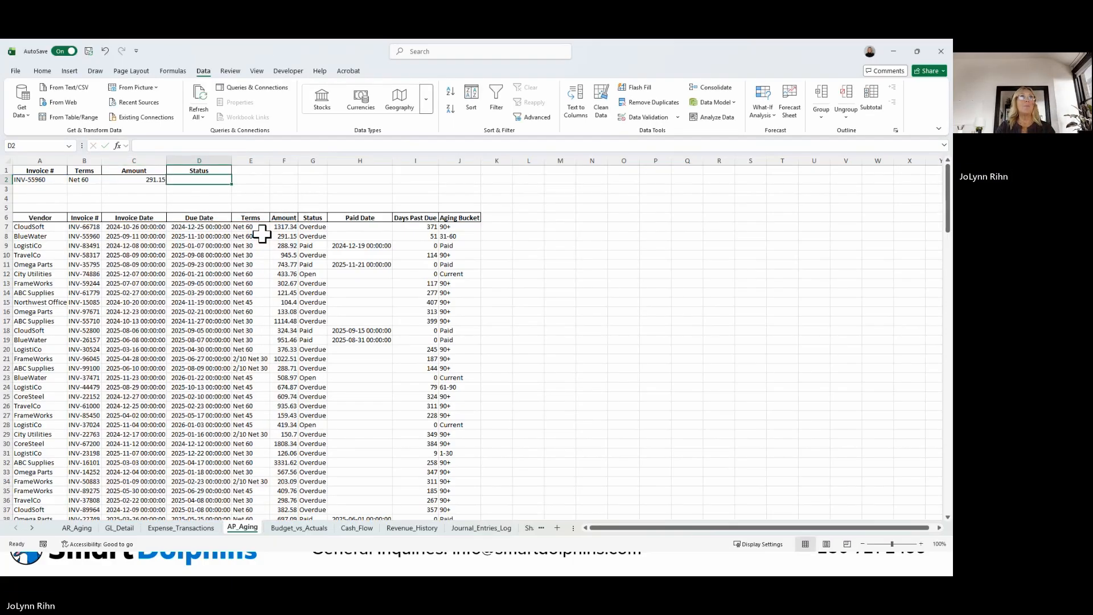
left_click(149, 179)
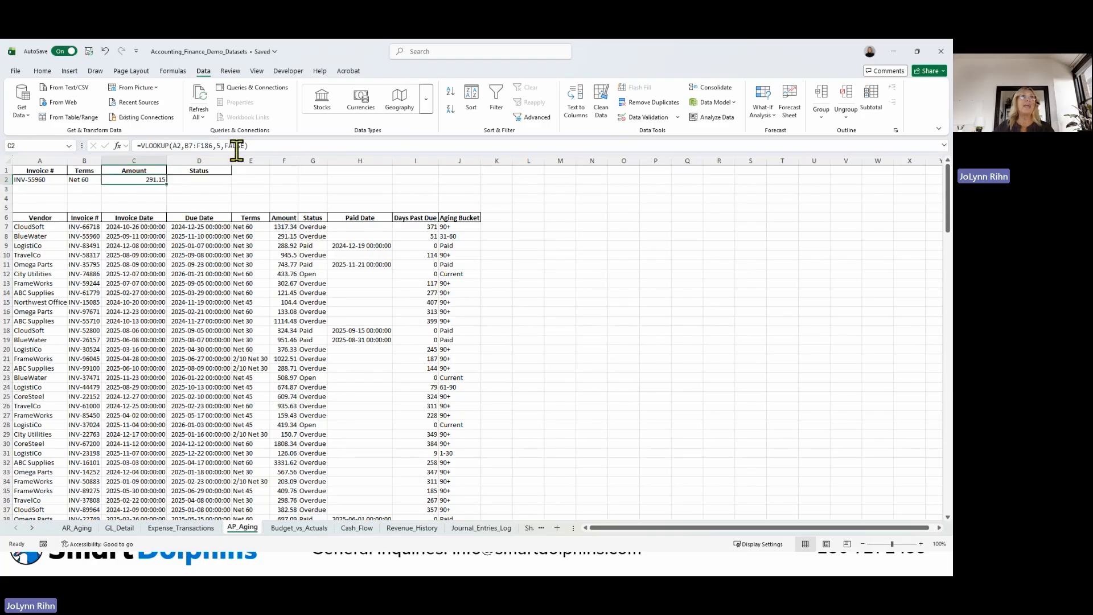
left_click(296, 237)
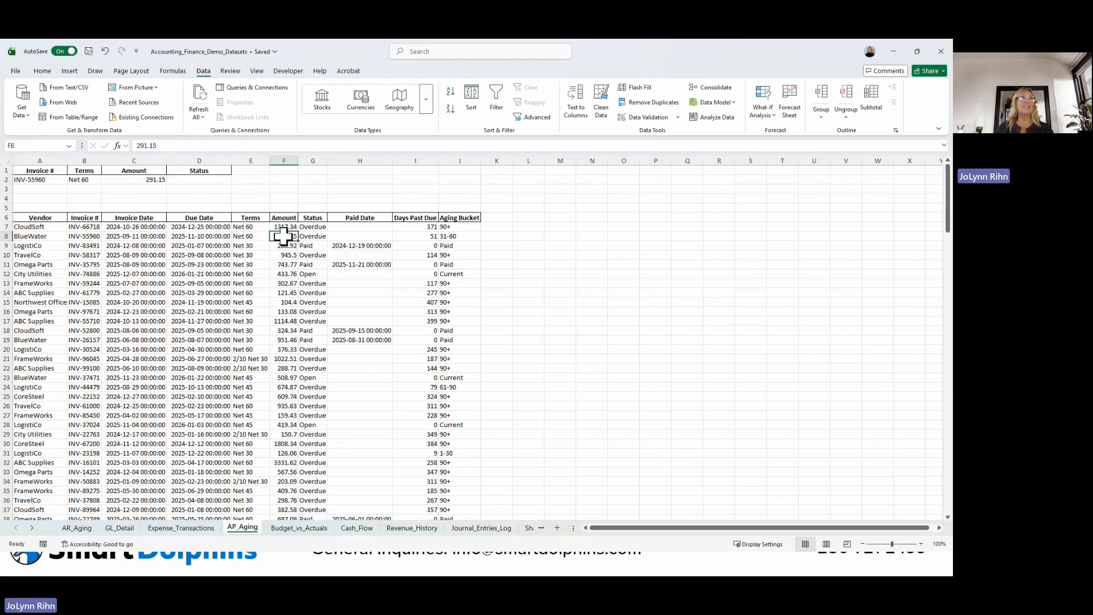
left_click(83, 237)
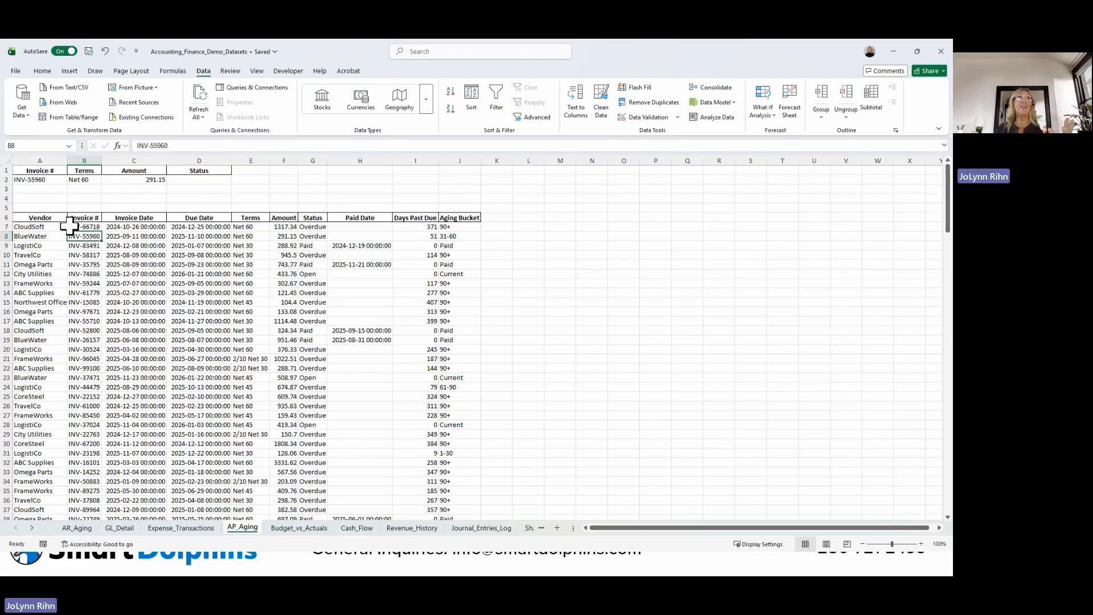
Step: Replace the Status header in D1 with Vendor
left_click(206, 170)
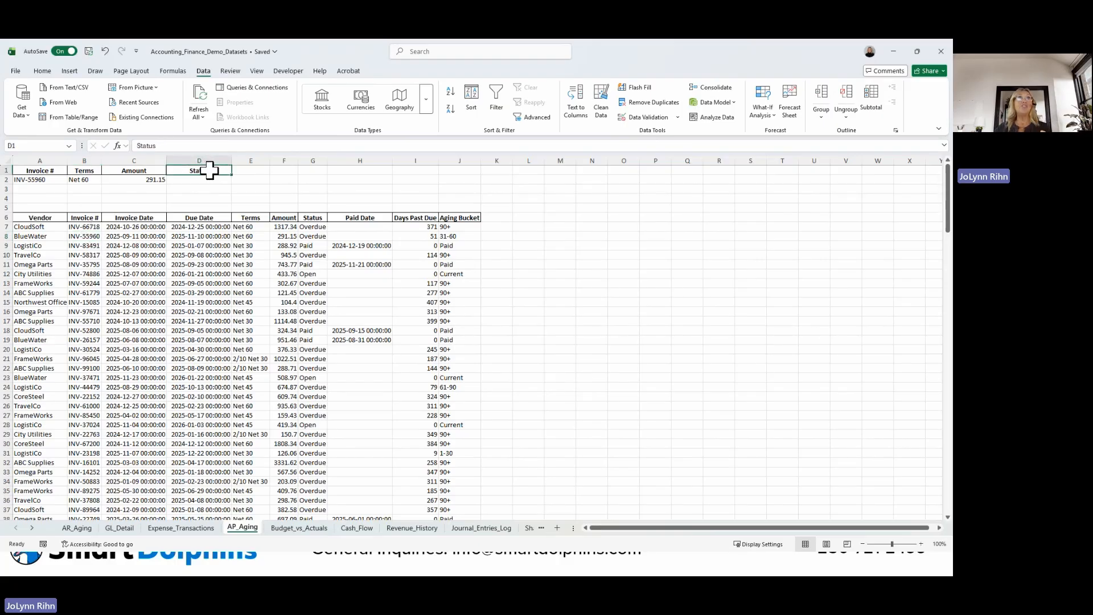
type("Vendor")
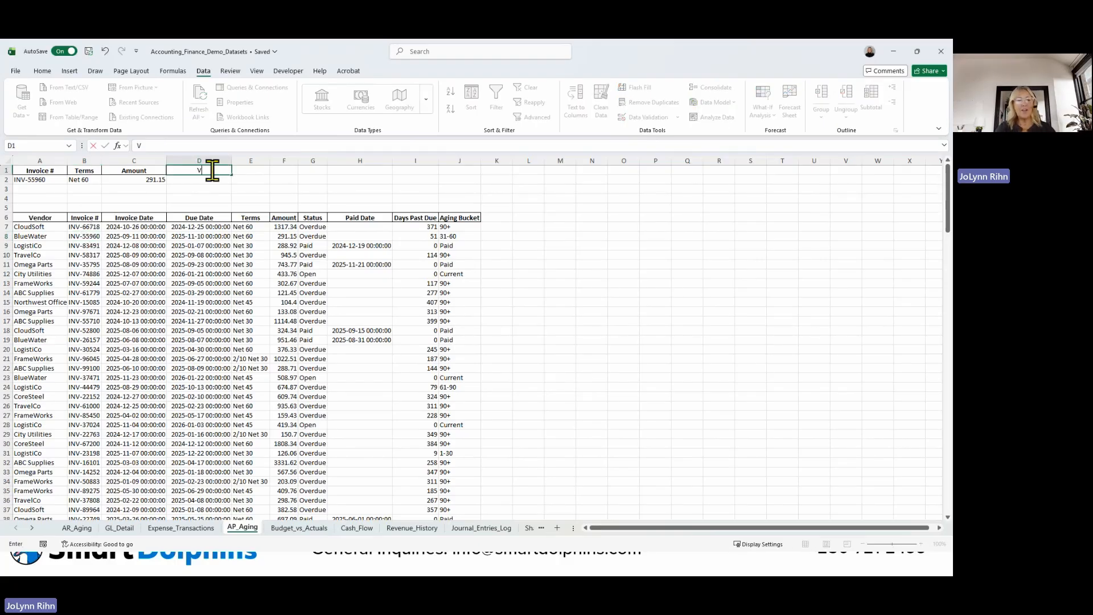
key("Return")
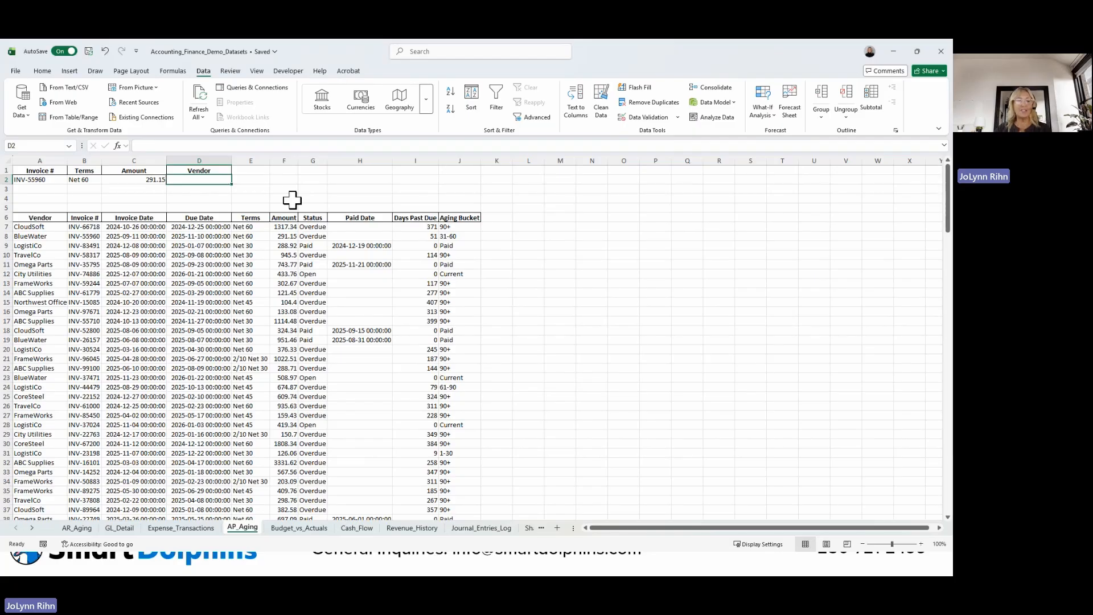
Step: Start an XLOOKUP formula in D2 with A2 as the lookup value
type("=")
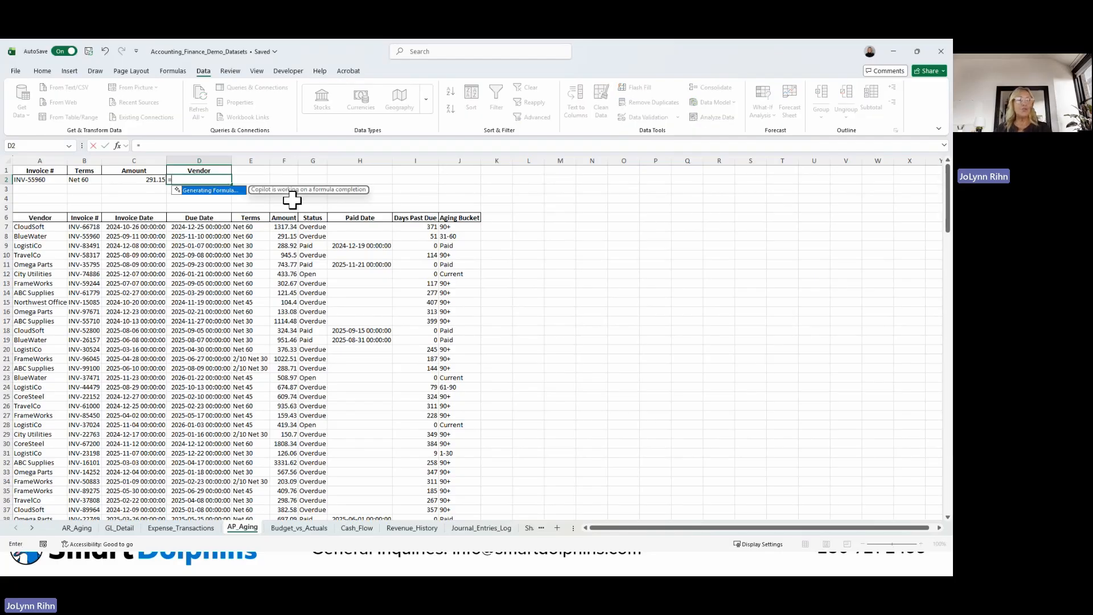
type("x")
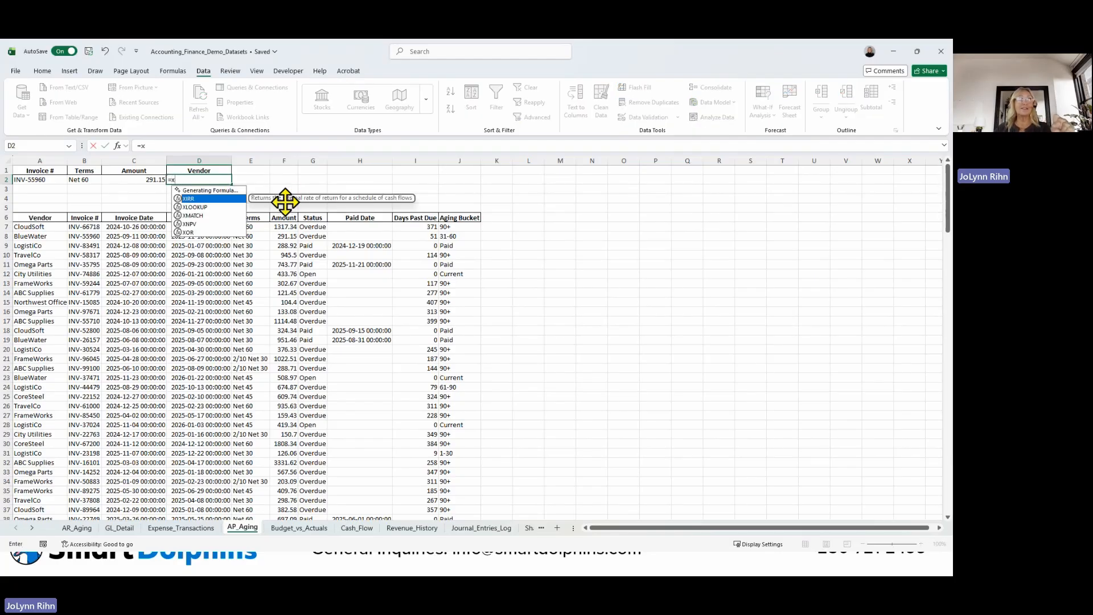
double_click(195, 208)
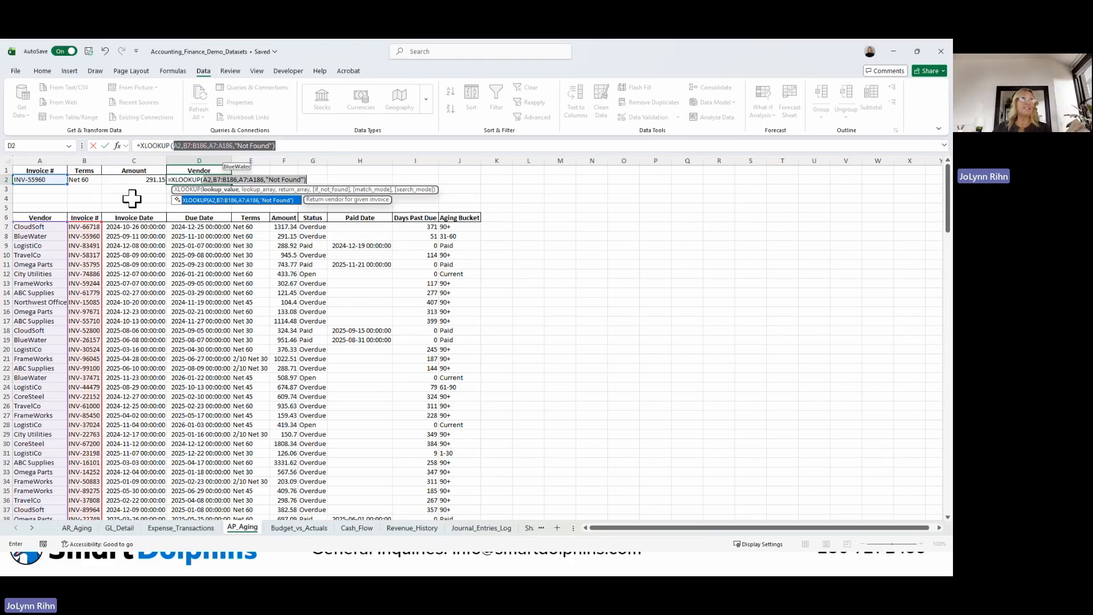
left_click(55, 181)
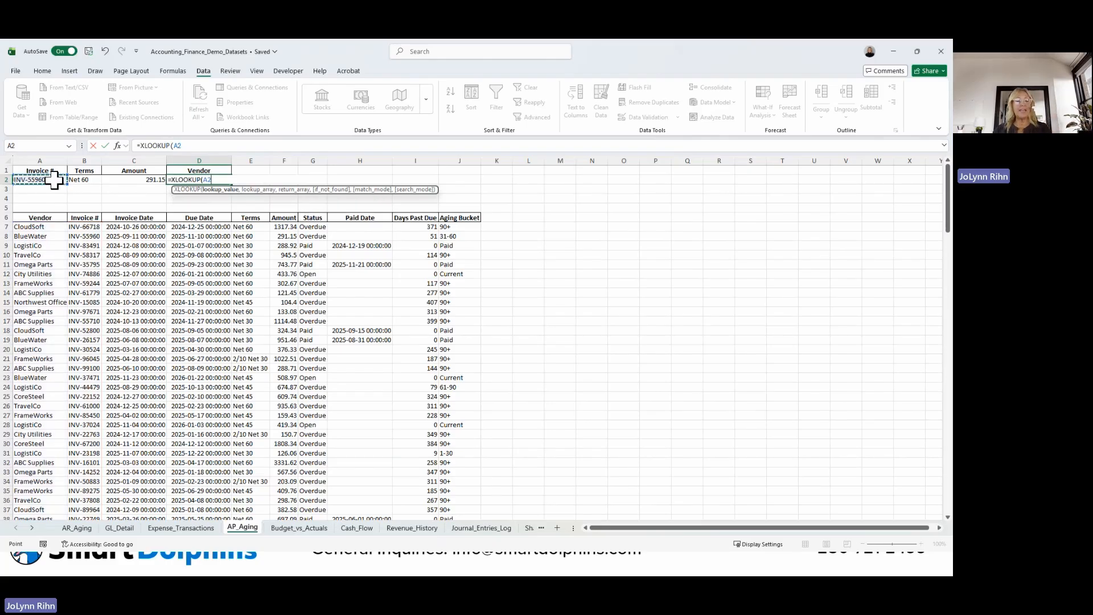
type(",")
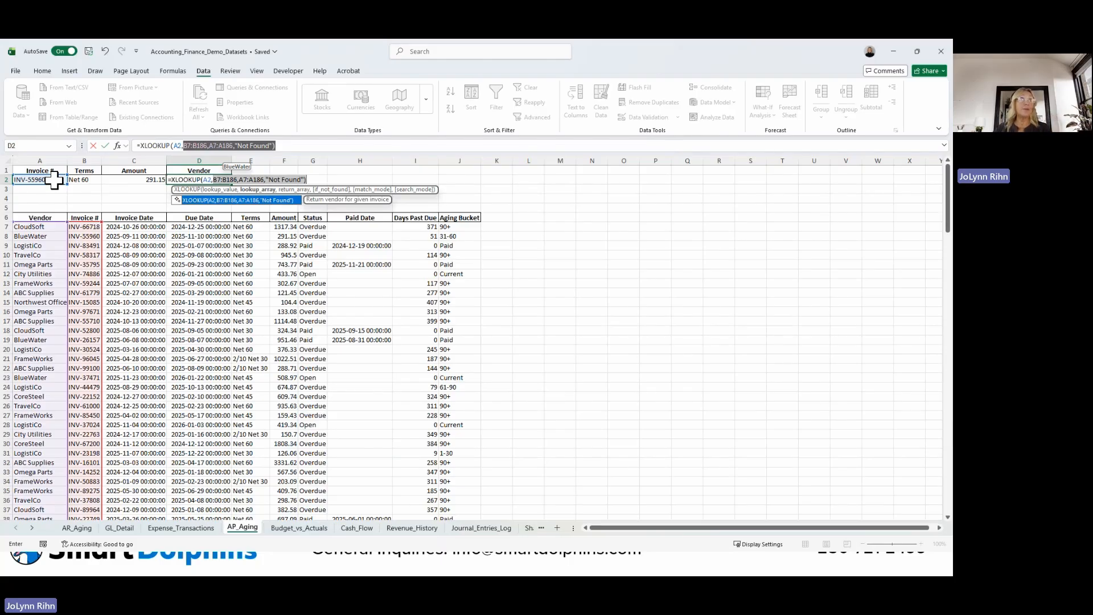
left_click(85, 227)
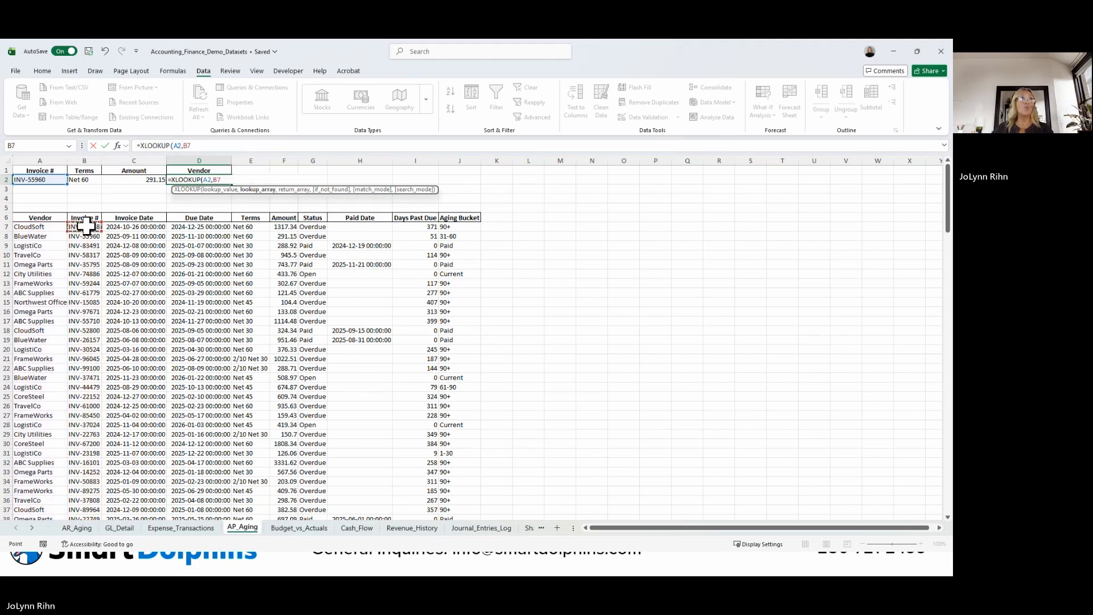
key("ctrl+shift+Down")
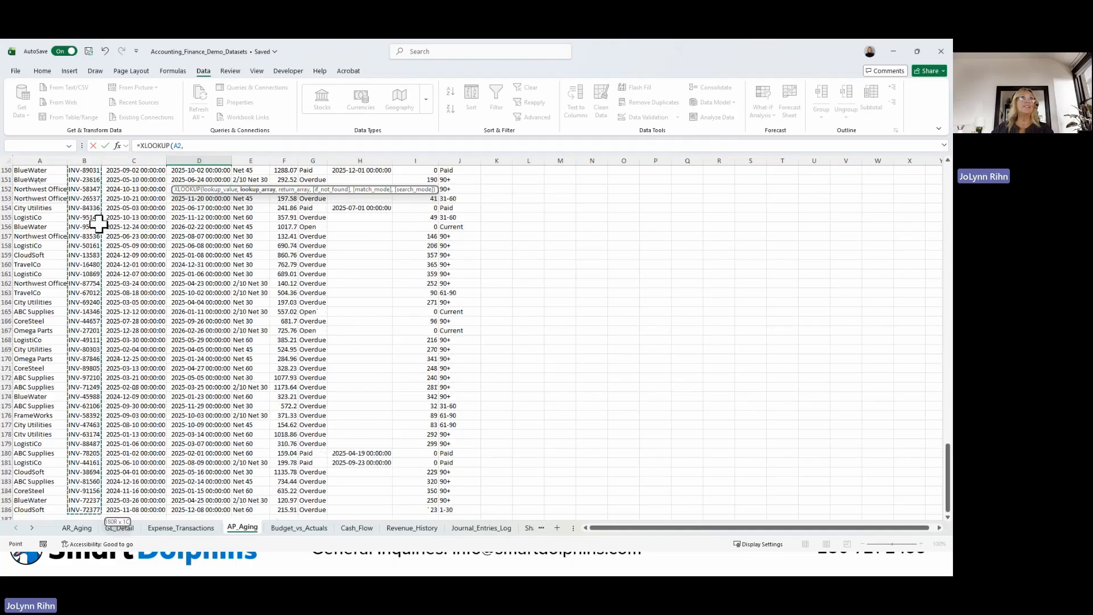
scroll(98, 225, "up", 20)
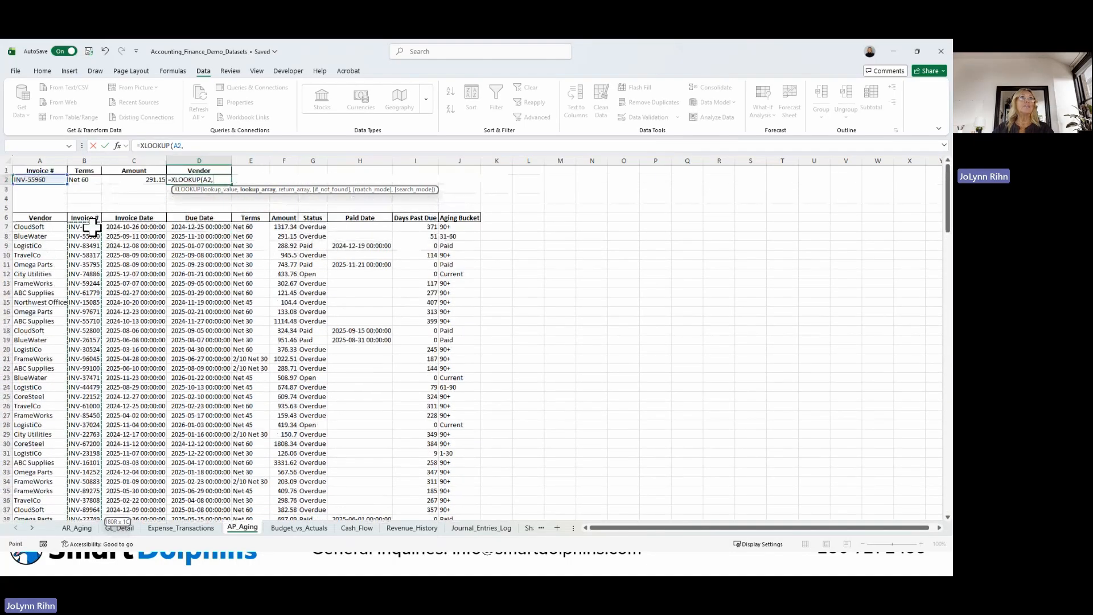
Step: Set the XLOOKUP's lookup array to the invoice numbers in B7:B186
left_click(93, 226)
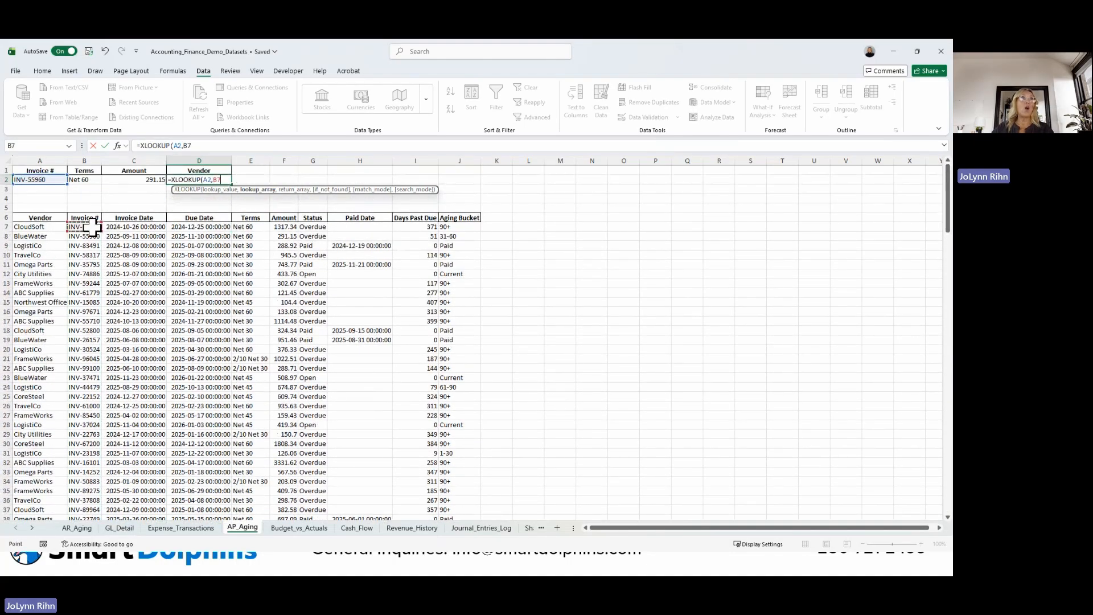
key("ctrl+shift+Down")
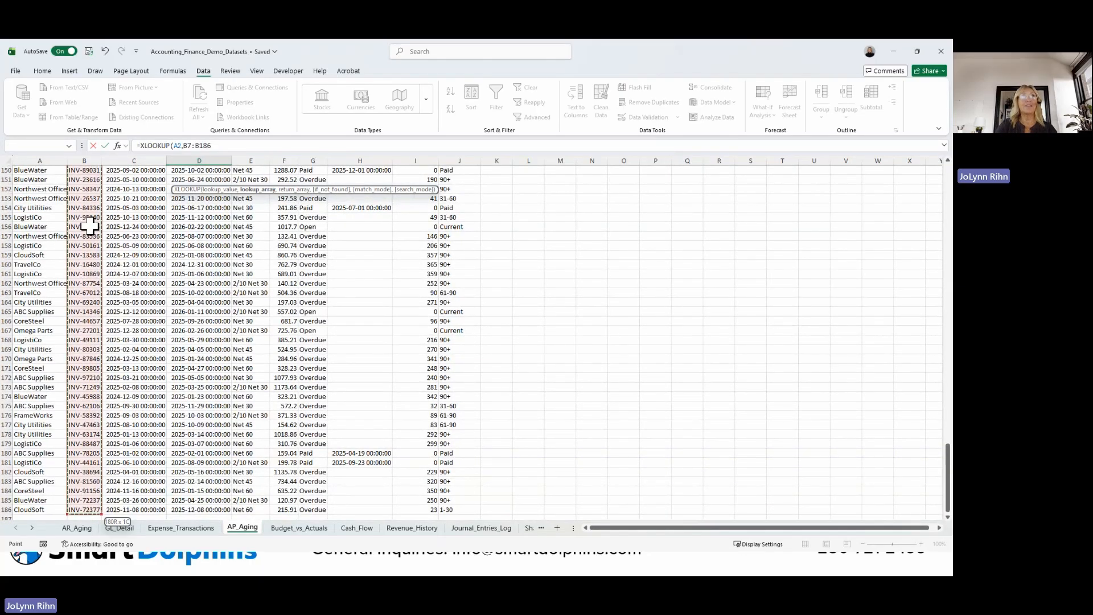
type(",")
scroll(121, 206, "up", 20)
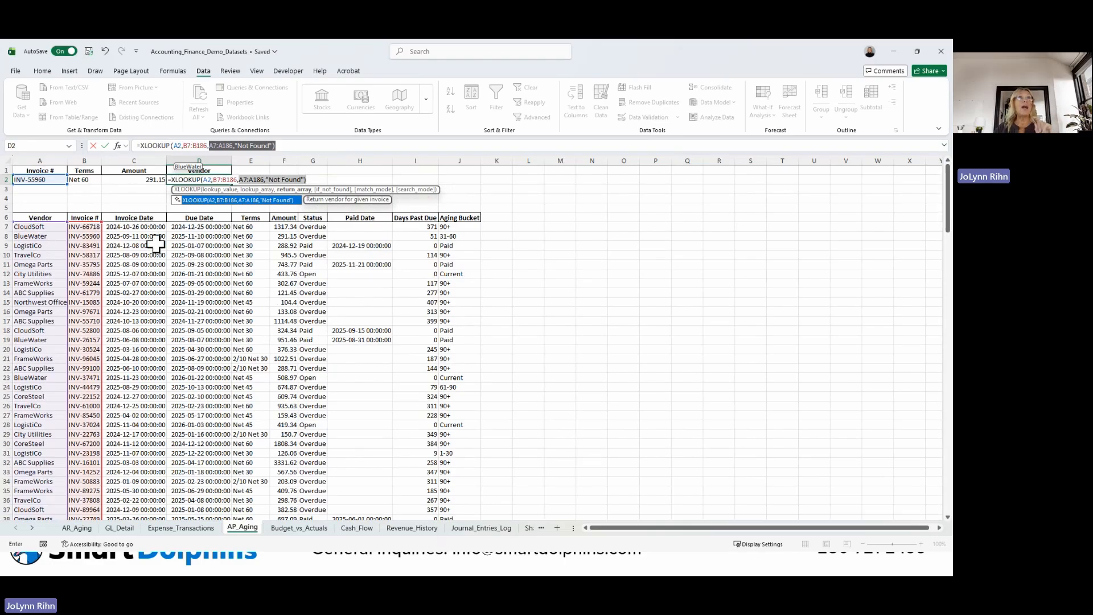
Step: Set the XLOOKUP's return array to the vendor names in A7:A186
left_click(42, 230)
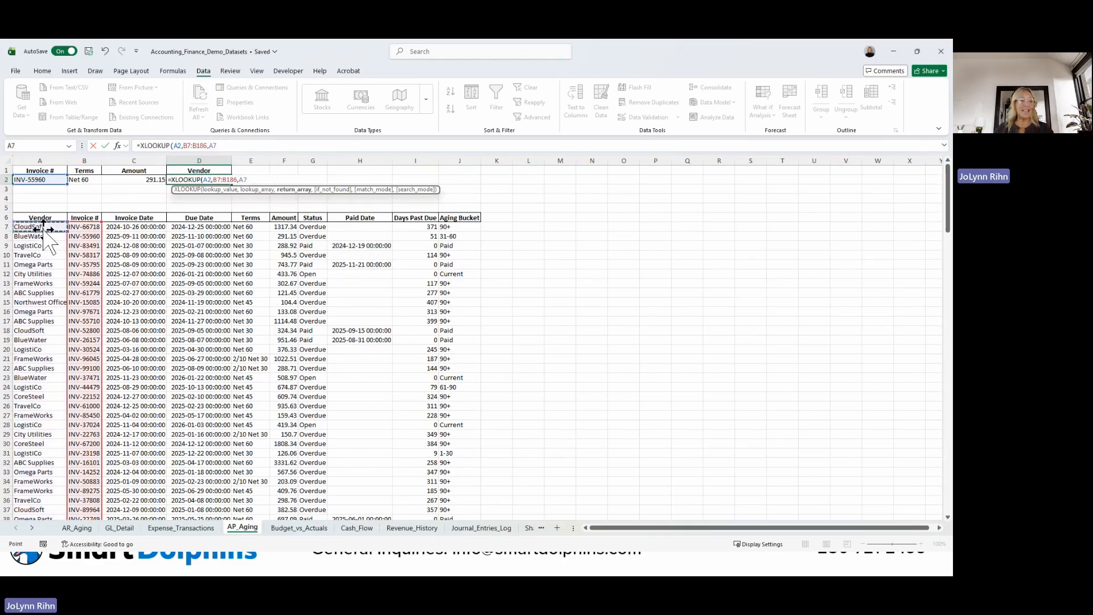
key("ctrl+shift+Down")
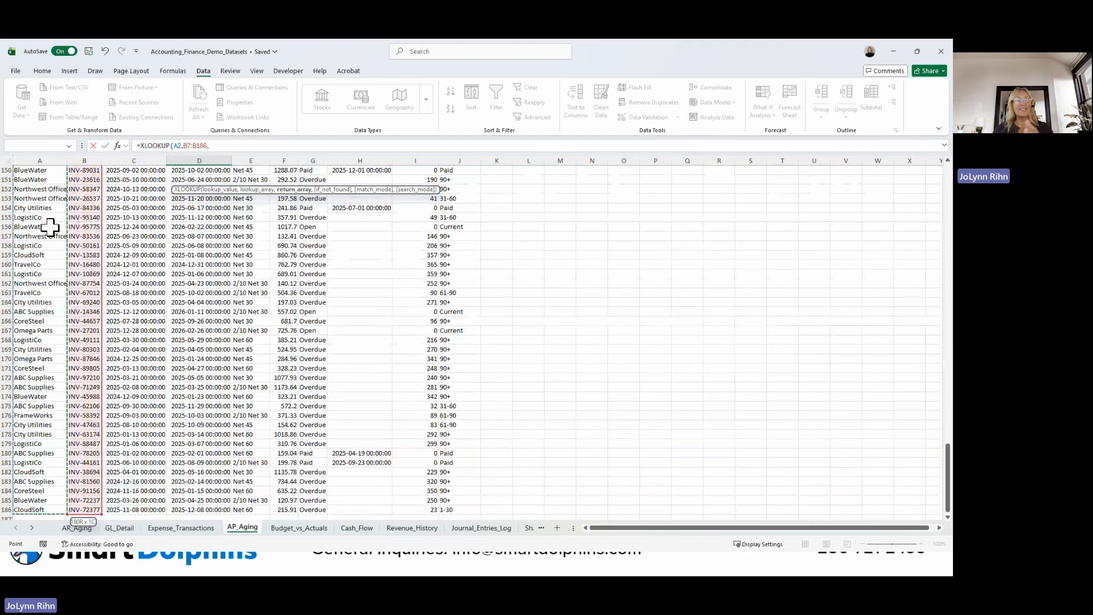
scroll(49, 227, "up", 1)
scroll(50, 228, "up", 13)
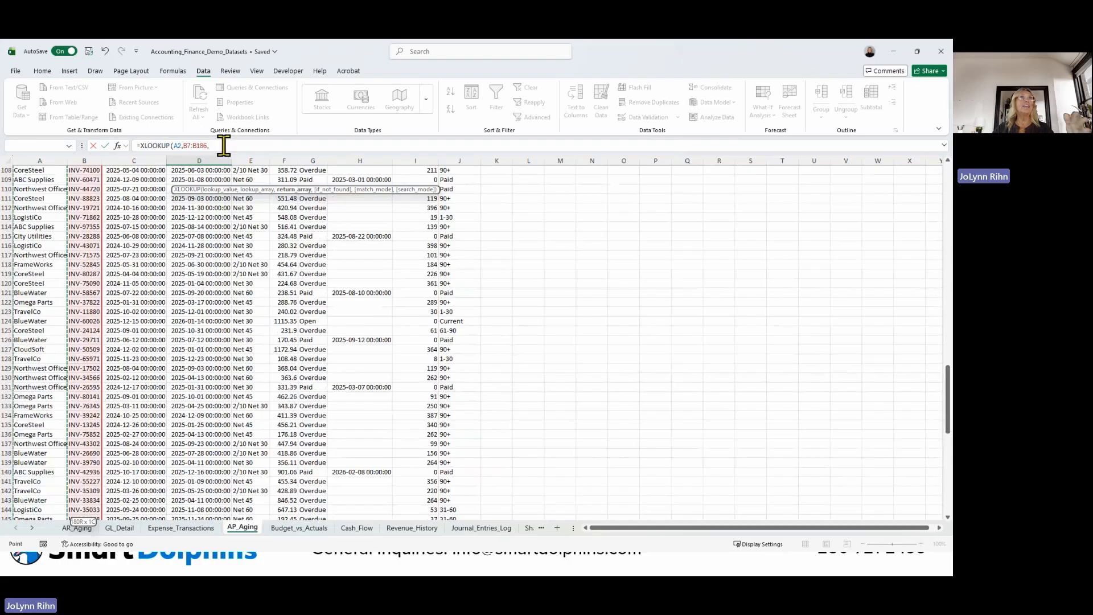
left_click(224, 146)
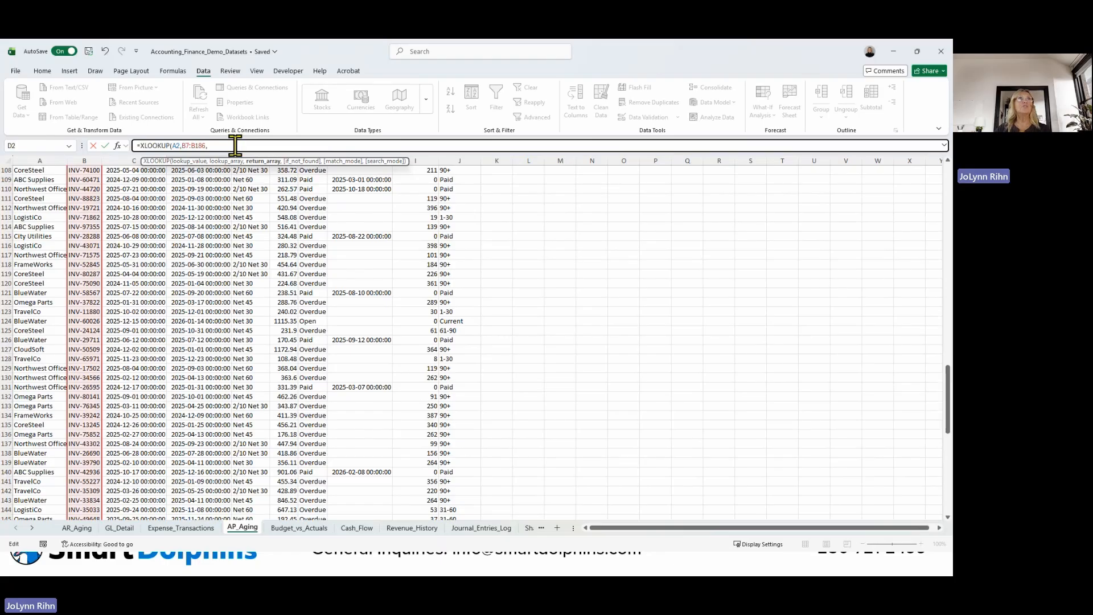
scroll(242, 142, "up", 18)
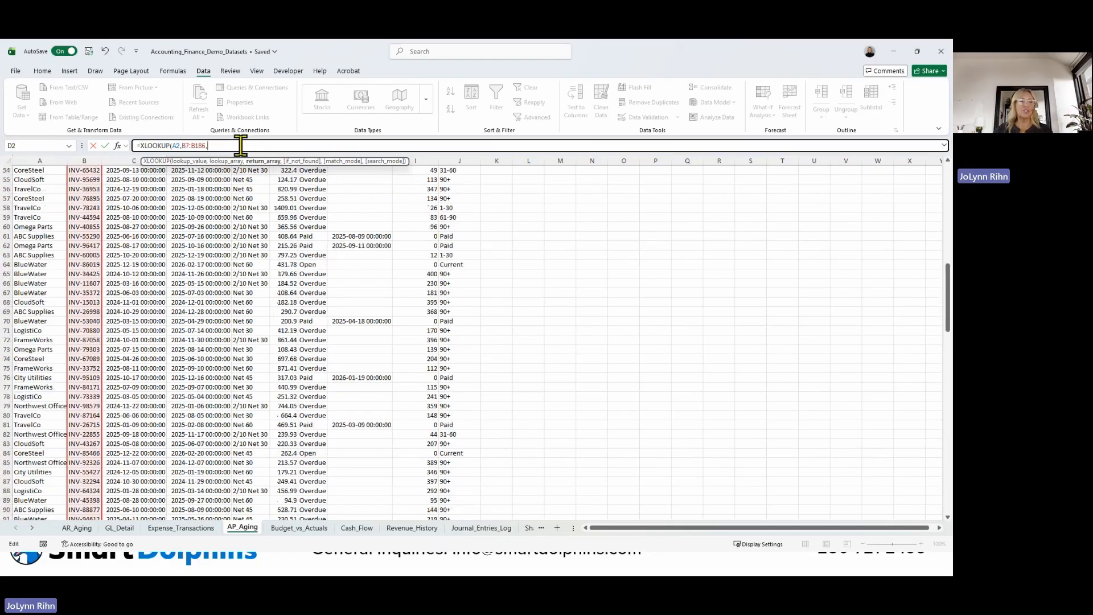
type("a")
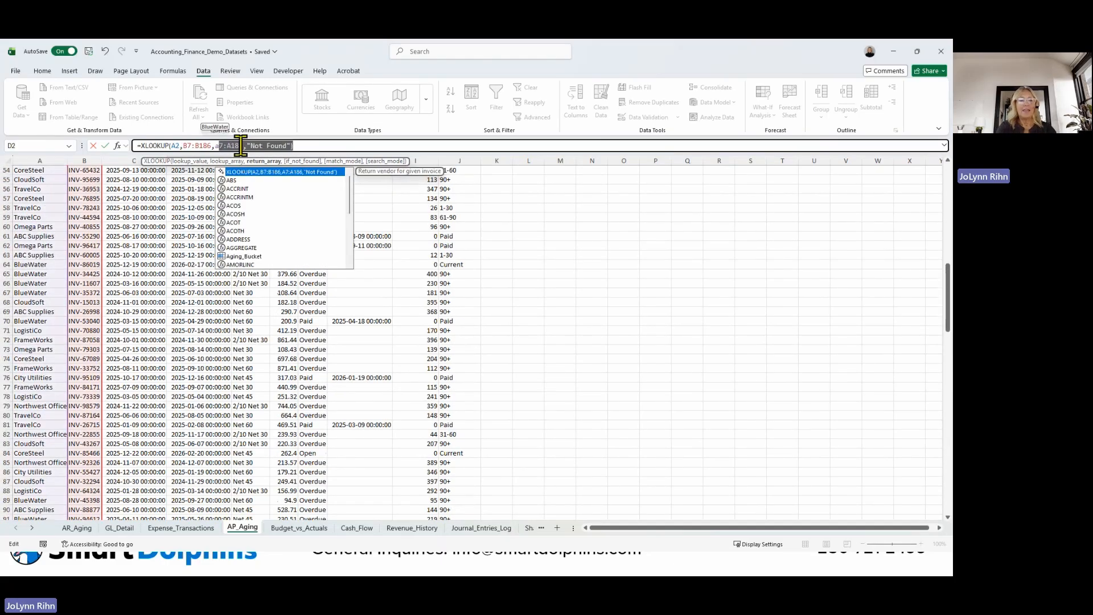
type("7:a")
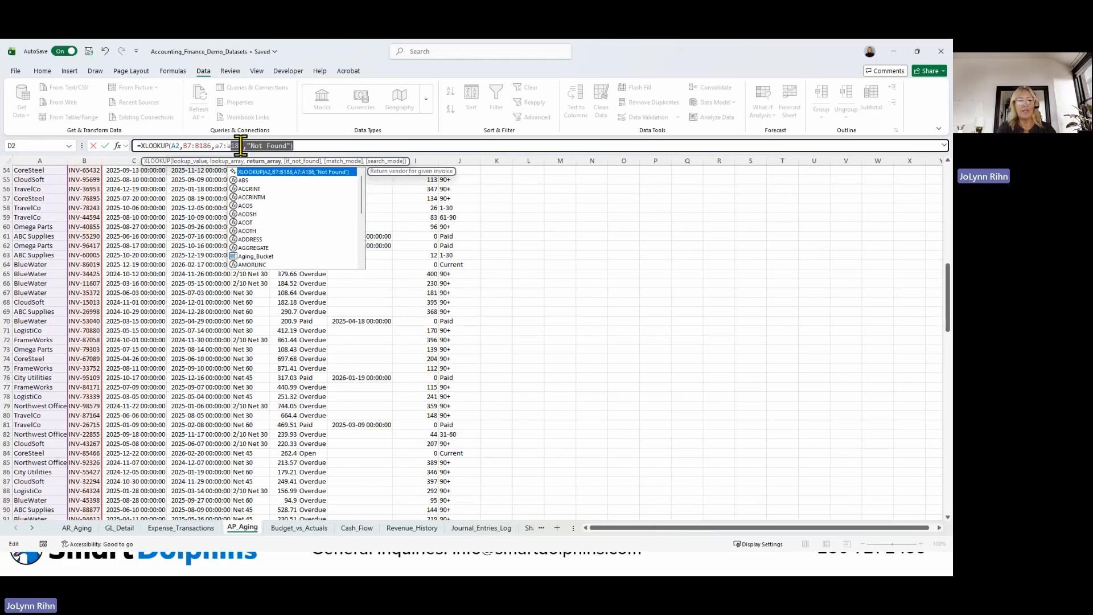
type("186")
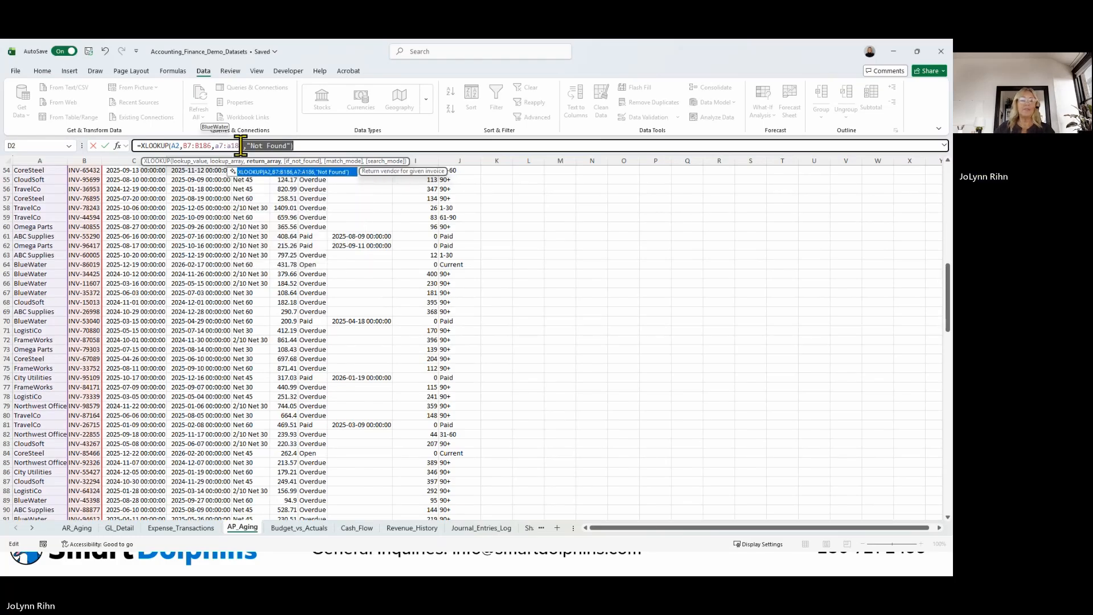
Step: Give the vendor XLOOKUP the if-not-found text "Invoice Not Found" and enter the formula in D2
type(",\"Invoice Not Found")
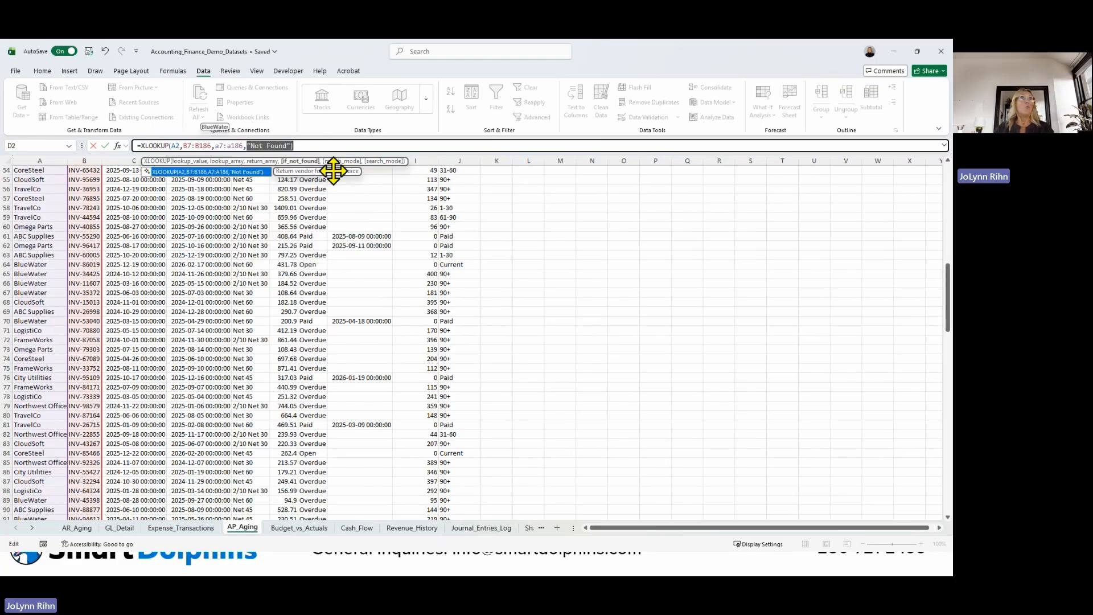
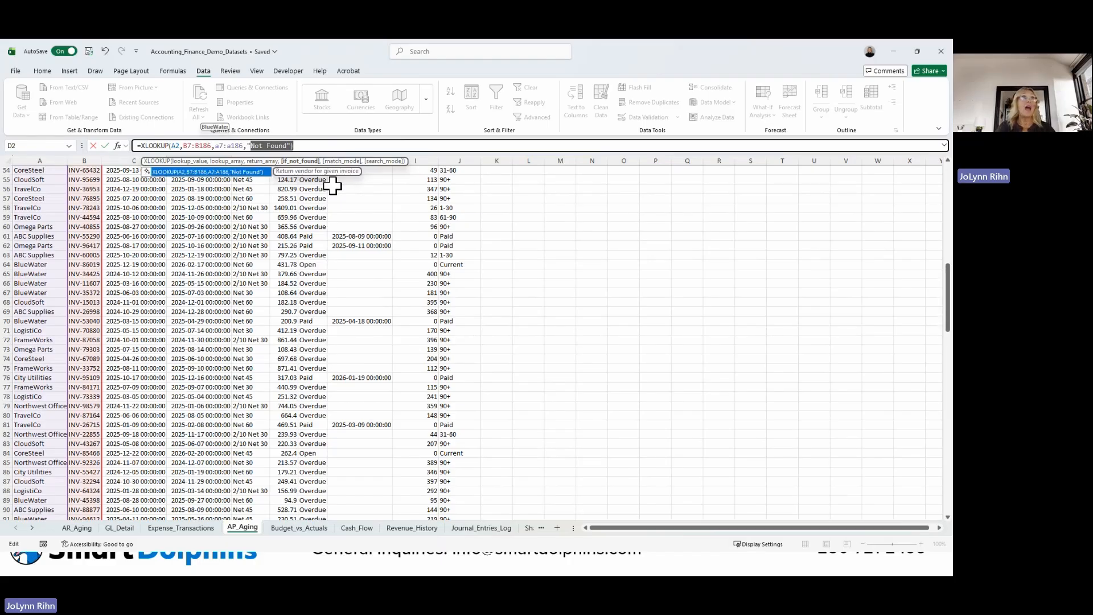
type("Invoice")
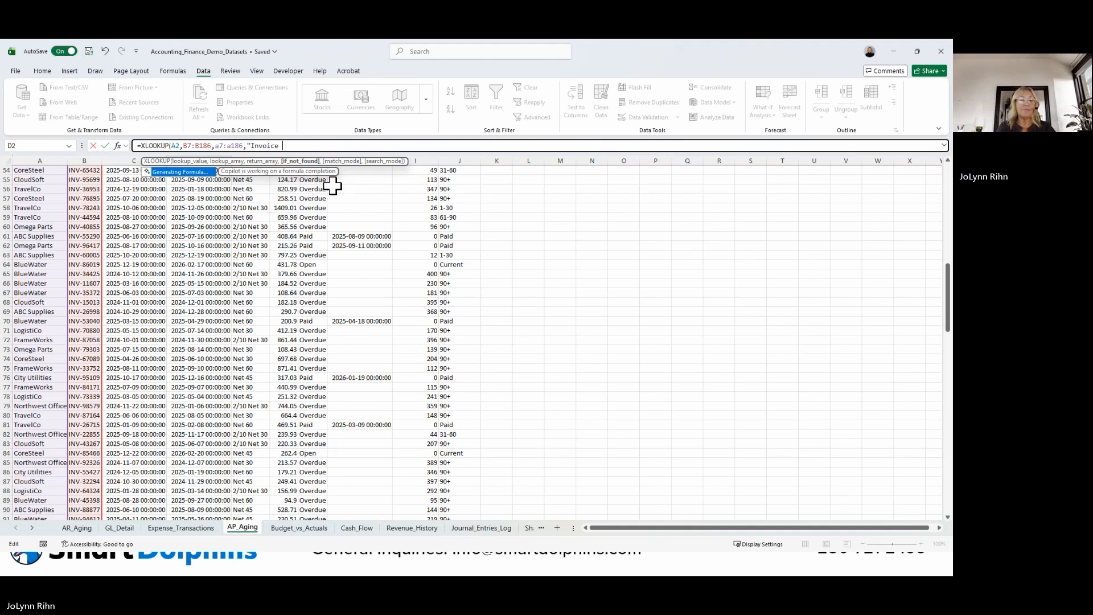
type(" Not Found\")")
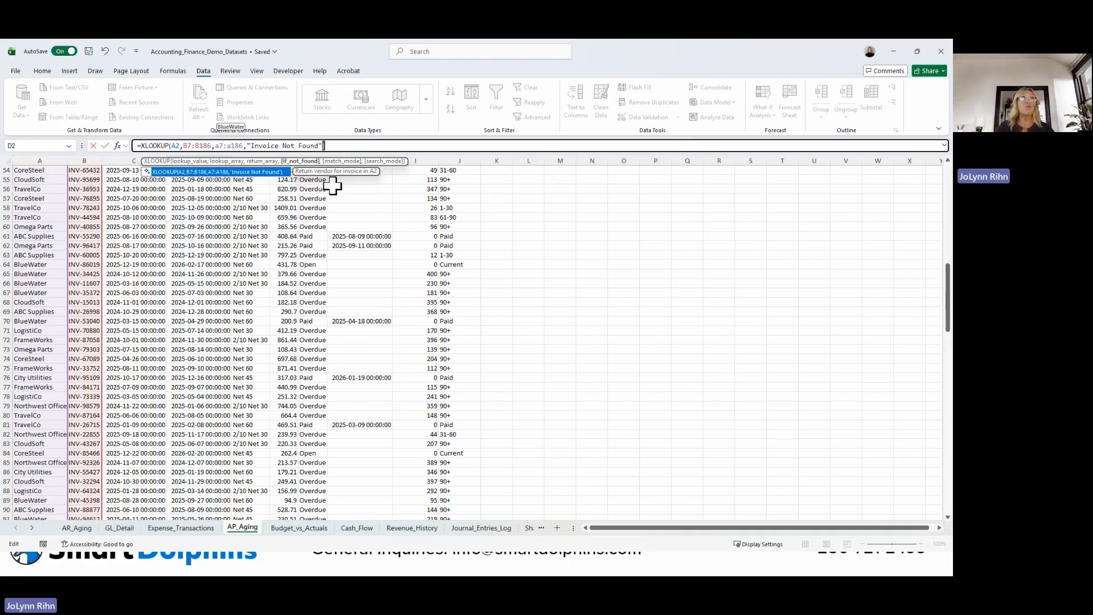
key("ctrl+Return")
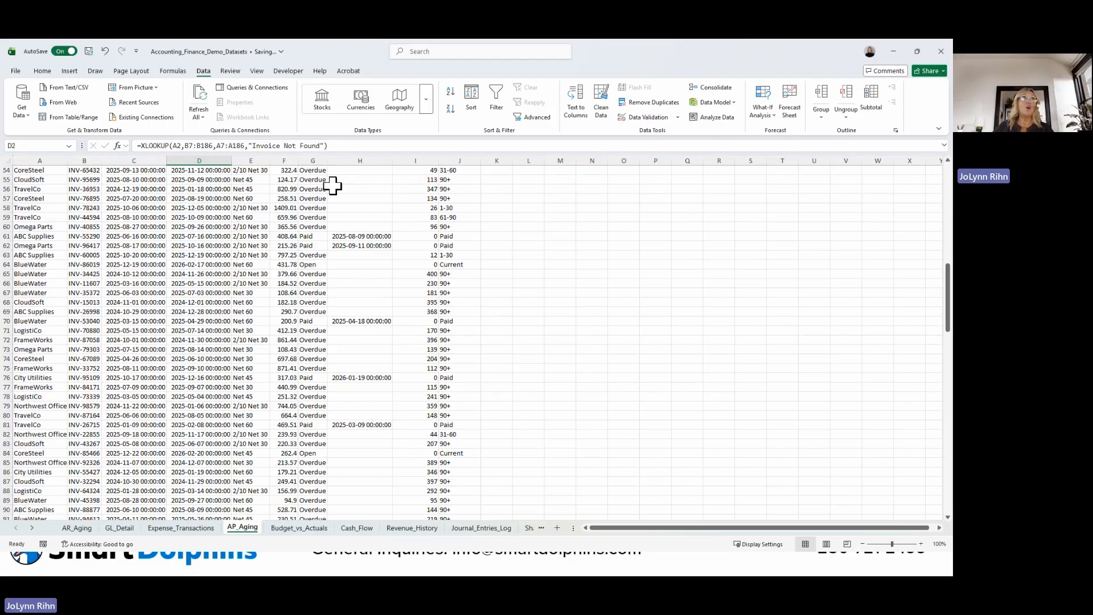
key("Up")
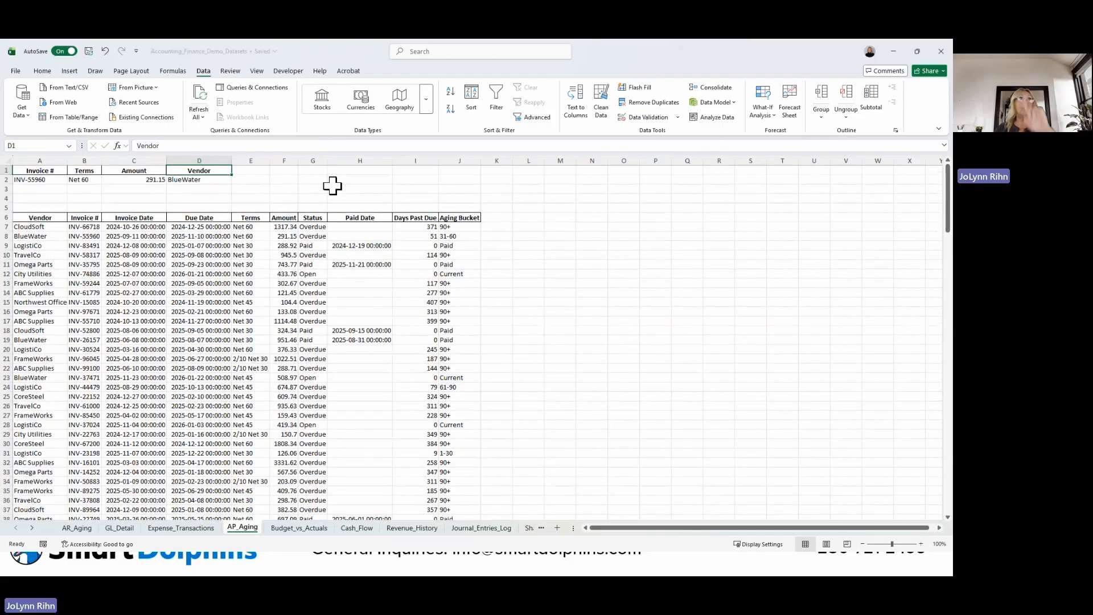
key("Down")
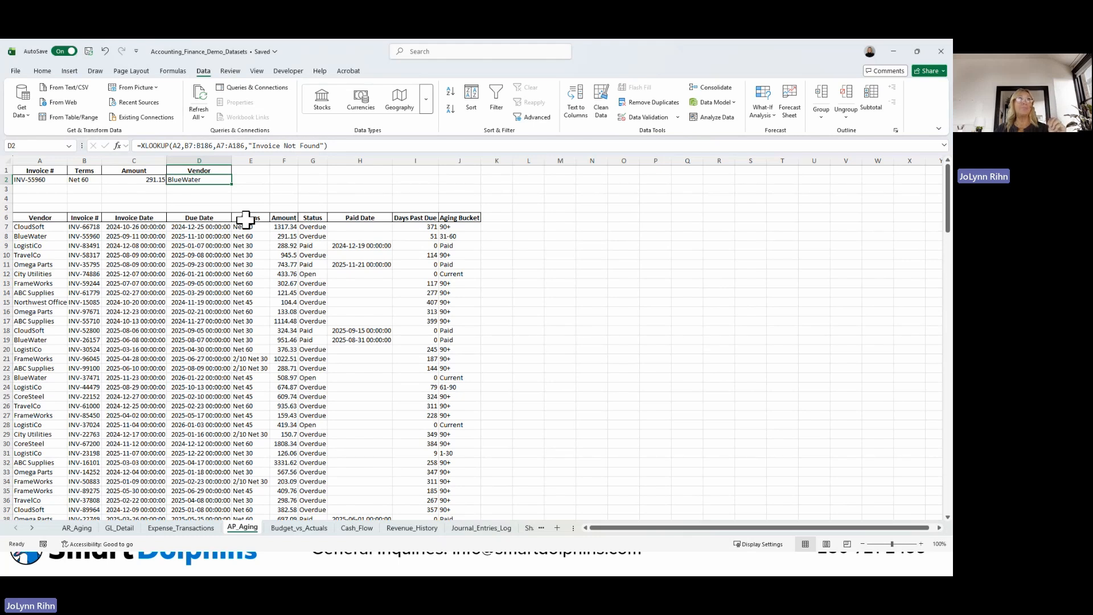
Step: Copy the data headers Terms through Aging Bucket in E6:J6 to row 1, starting at G1
left_click_drag(246, 219, 479, 217)
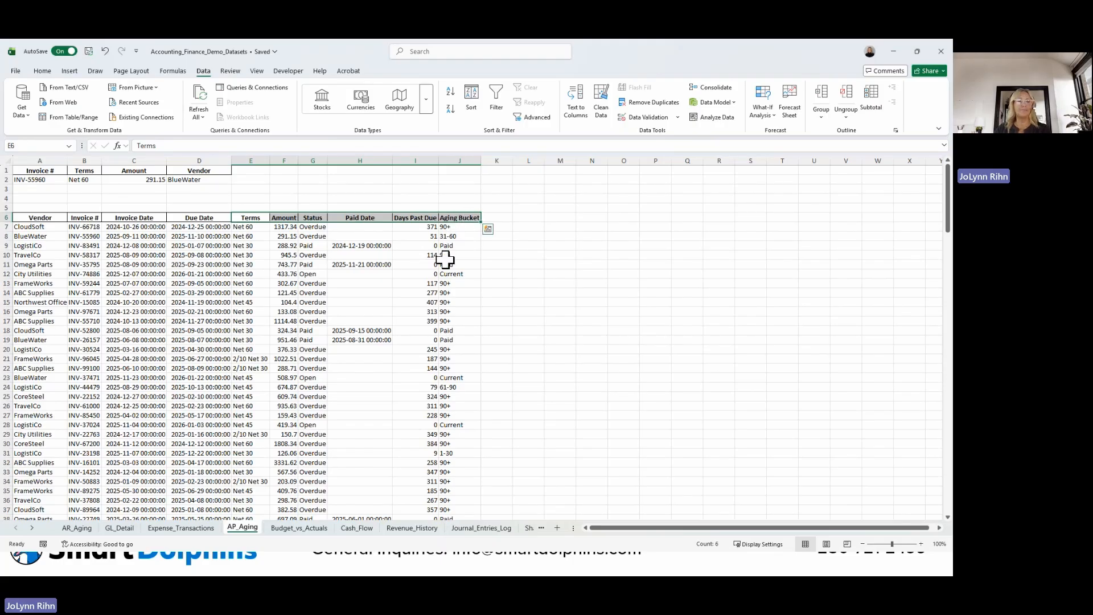
key("ctrl+c")
left_click(314, 169)
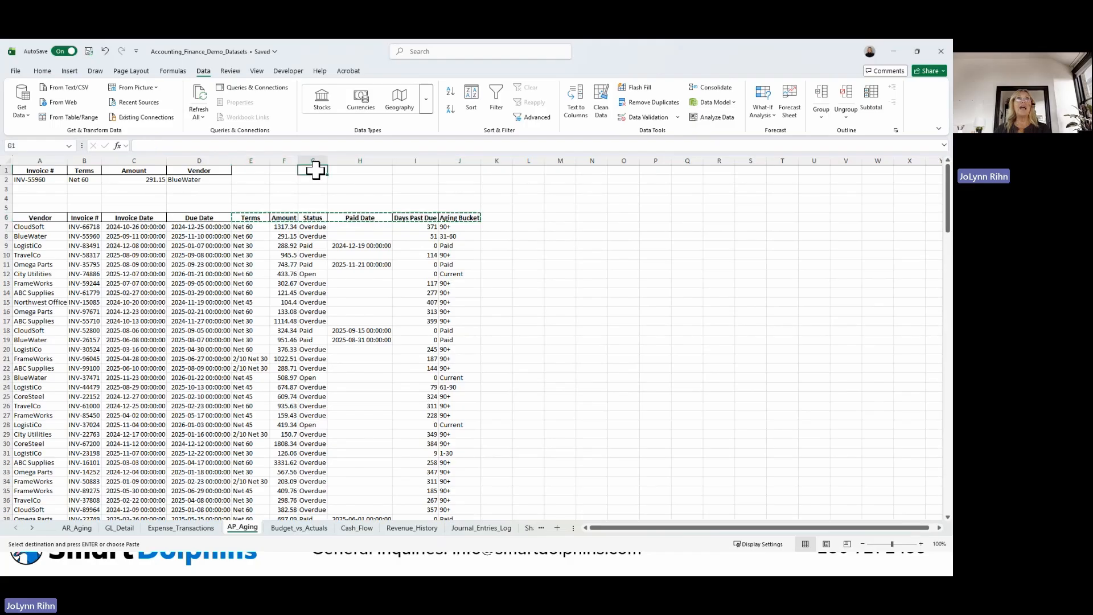
key("ctrl+v")
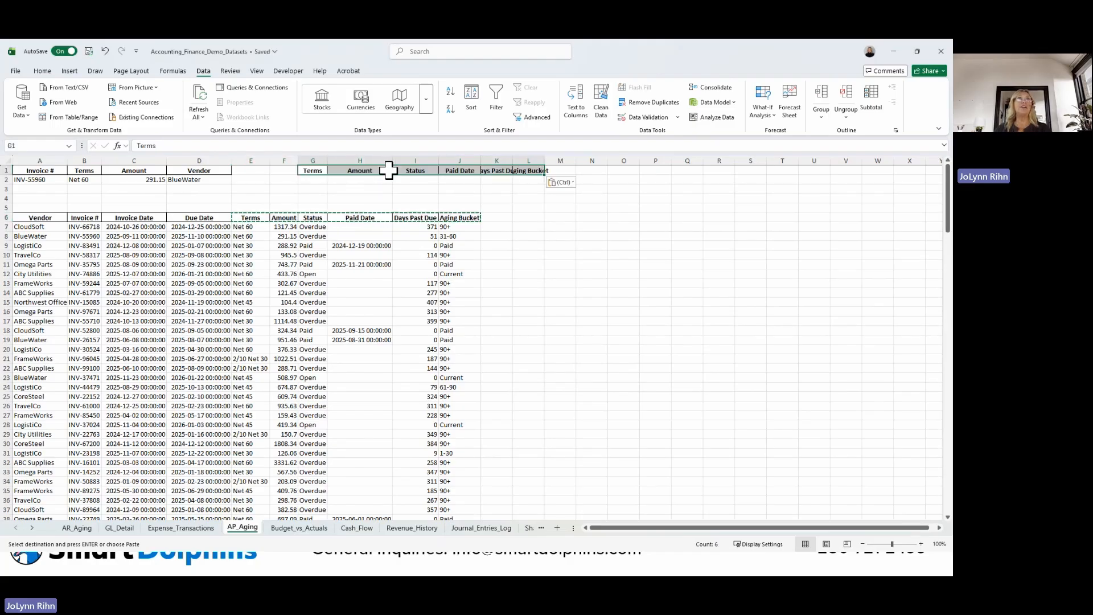
Step: Start an XLOOKUP formula in G2 under the copied Terms header, with A2 as the lookup value
left_click(314, 180)
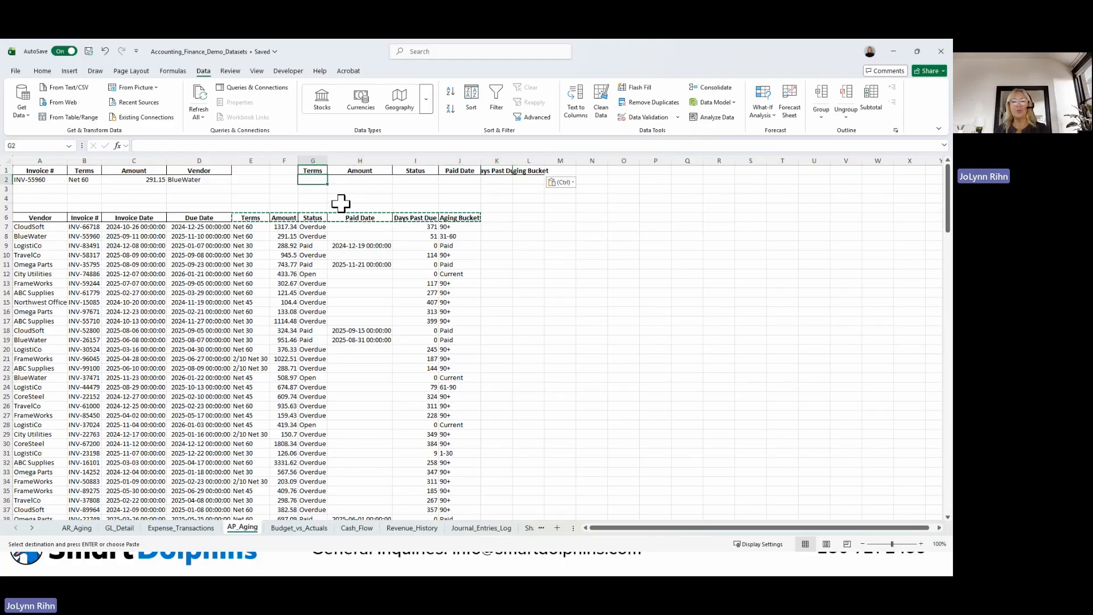
type("=x")
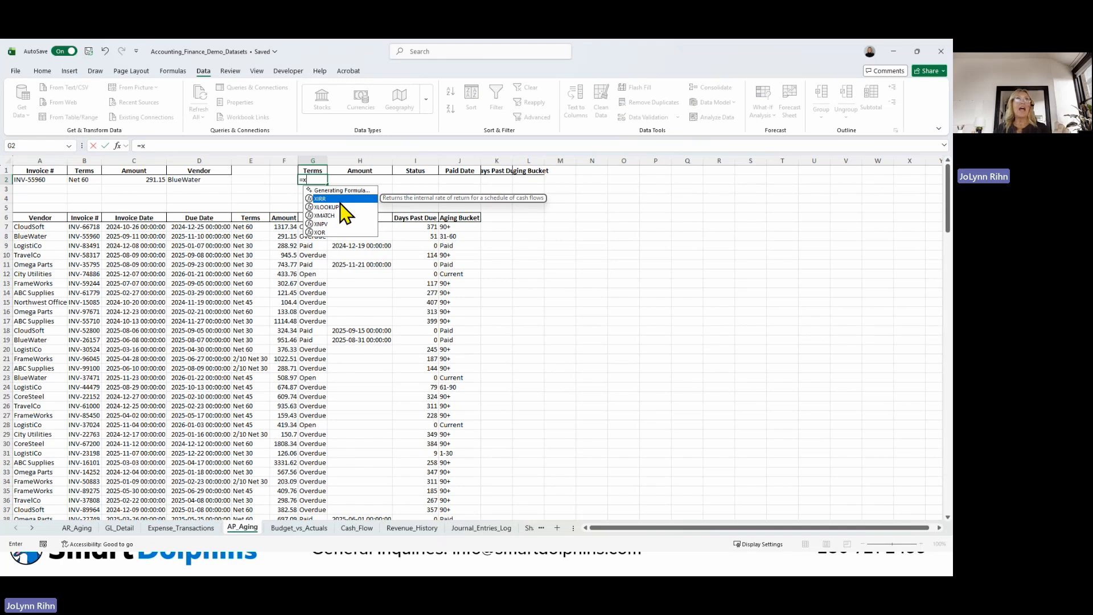
double_click(337, 206)
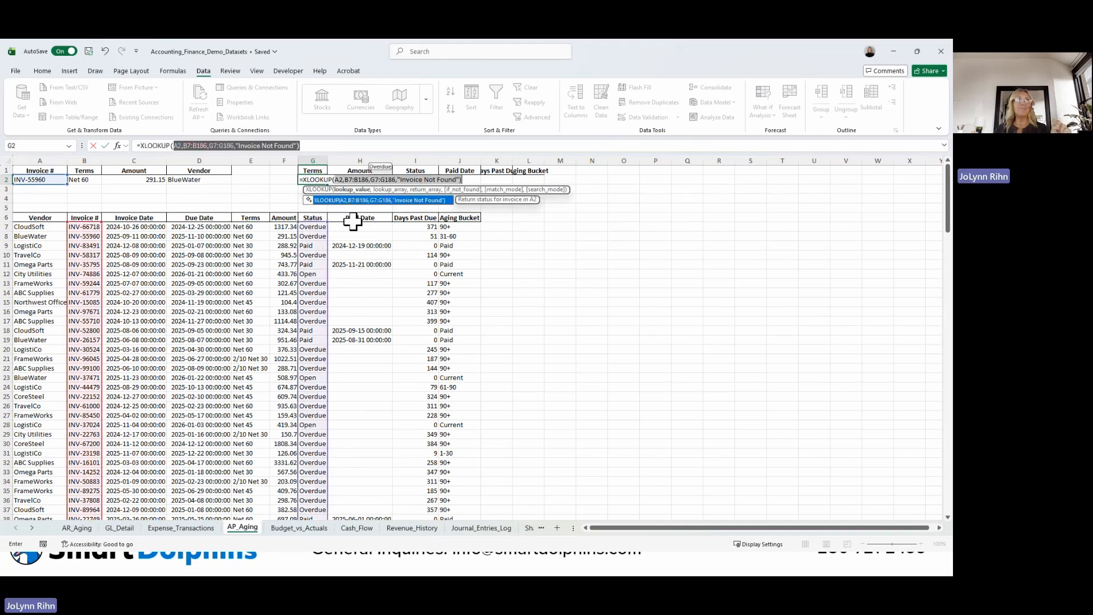
left_click(52, 179)
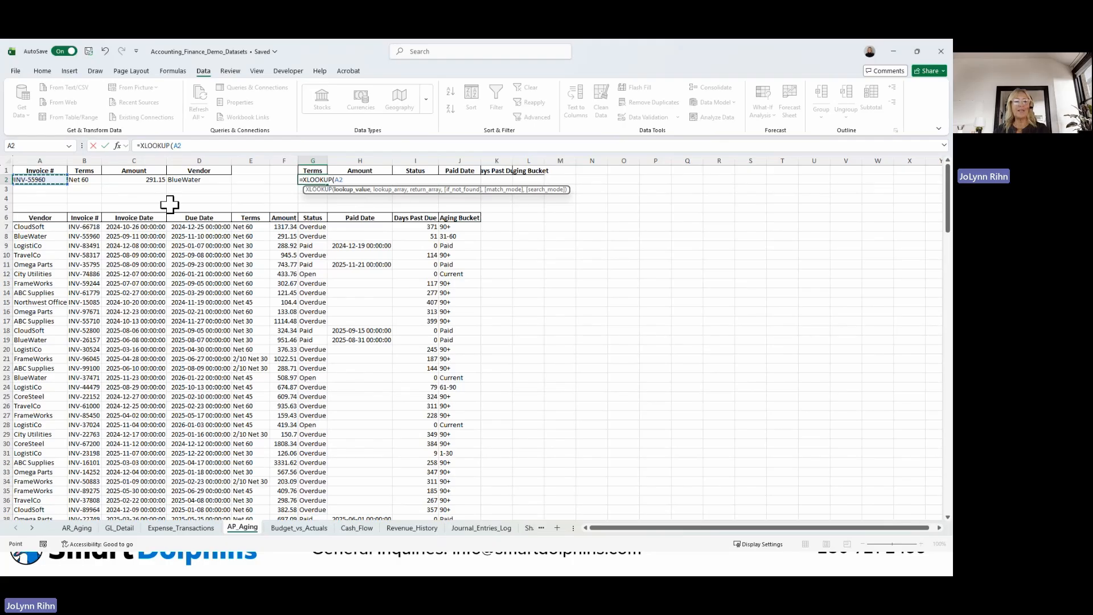
type(",")
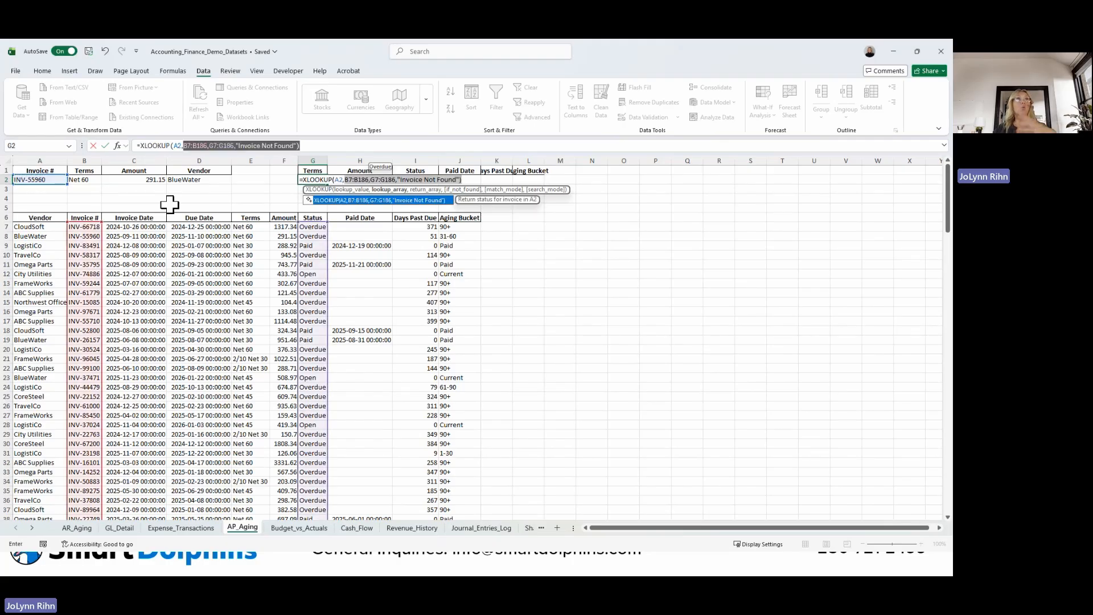
Step: Set the lookup array of the G2 formula to the invoice numbers in B7:B186
left_click(90, 226)
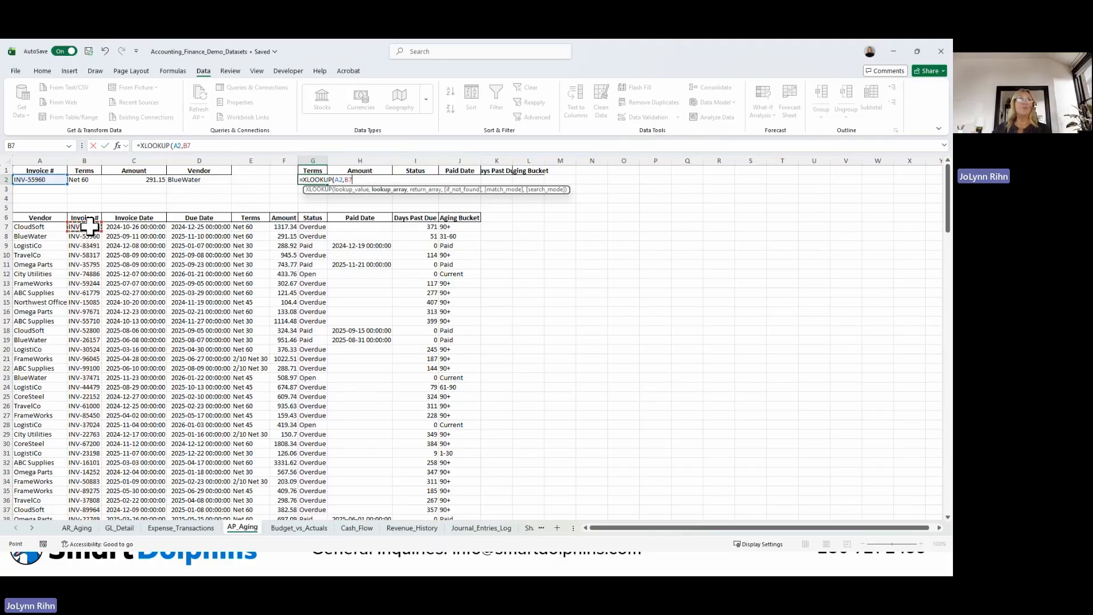
key("ctrl+shift+Down")
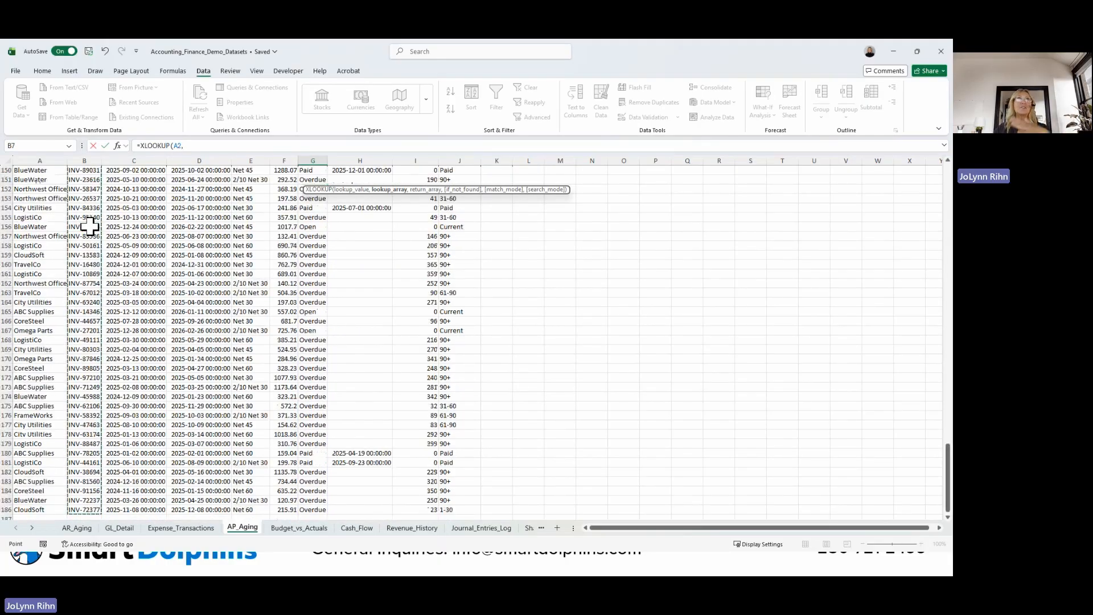
scroll(367, 243, "up", 12)
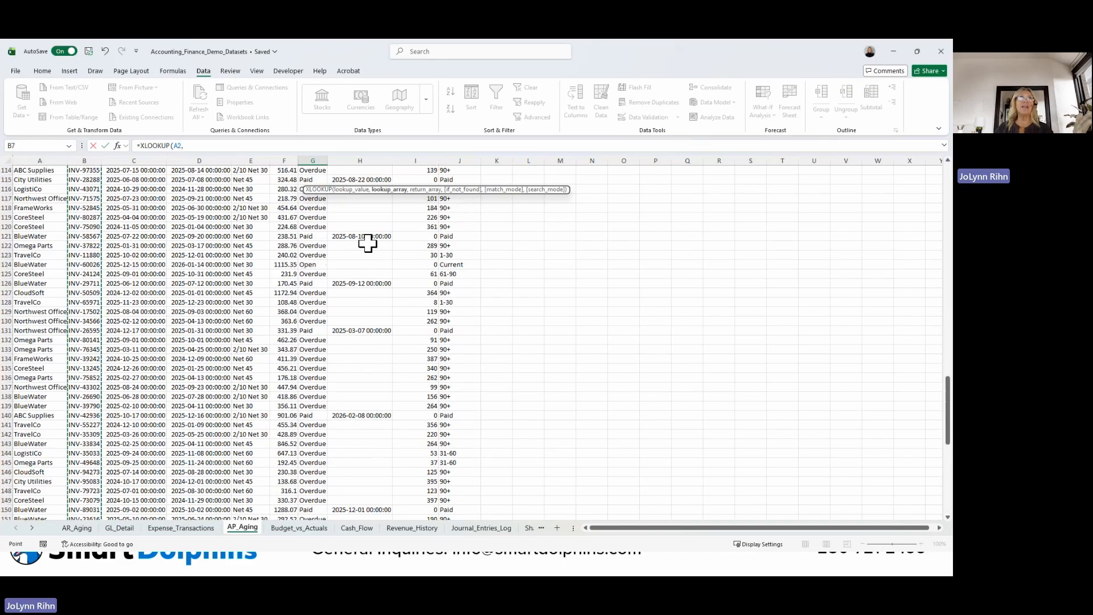
scroll(367, 243, "up", 14)
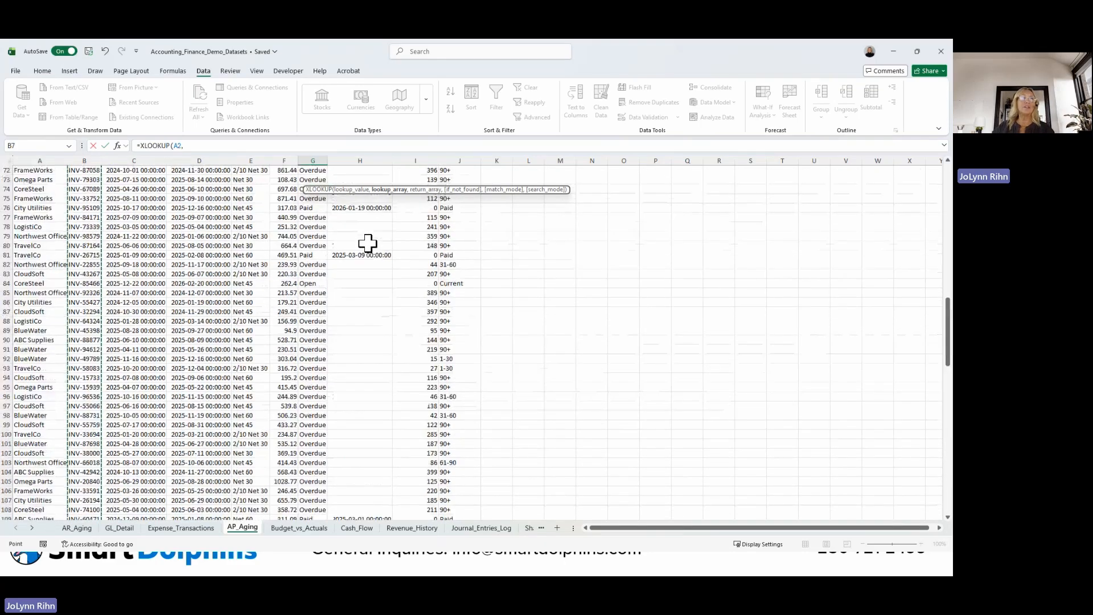
scroll(368, 243, "up", 20)
left_click(198, 147)
type("b7:")
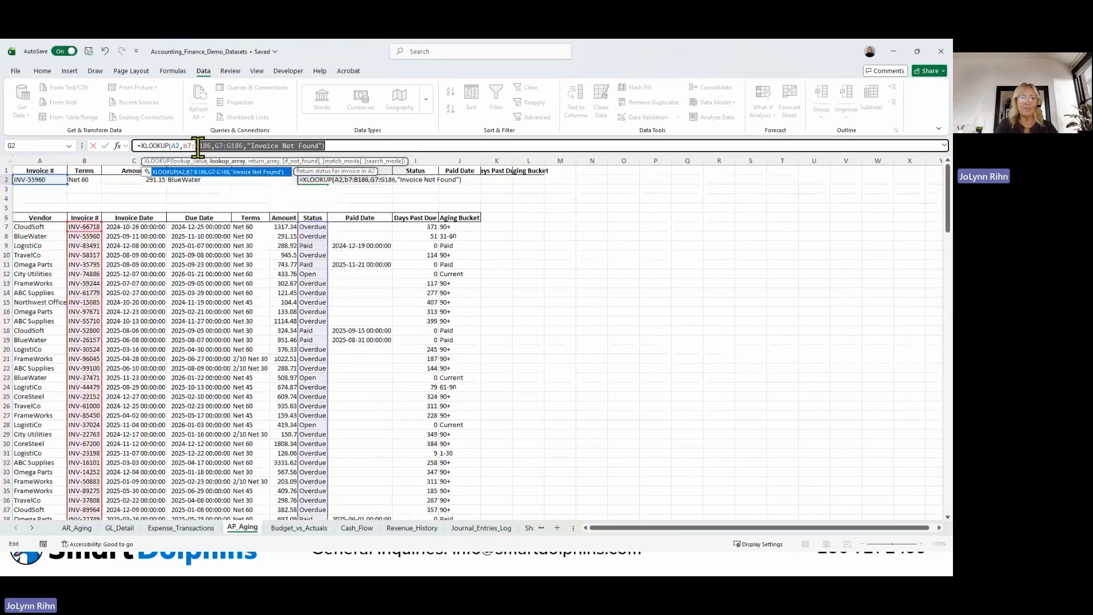
type("B186")
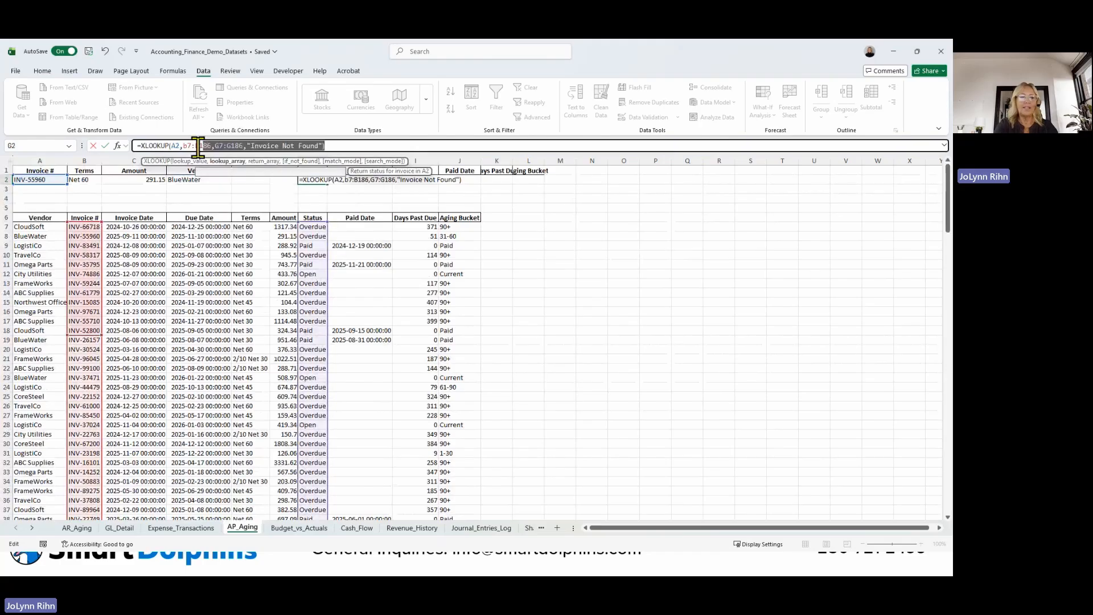
type(",")
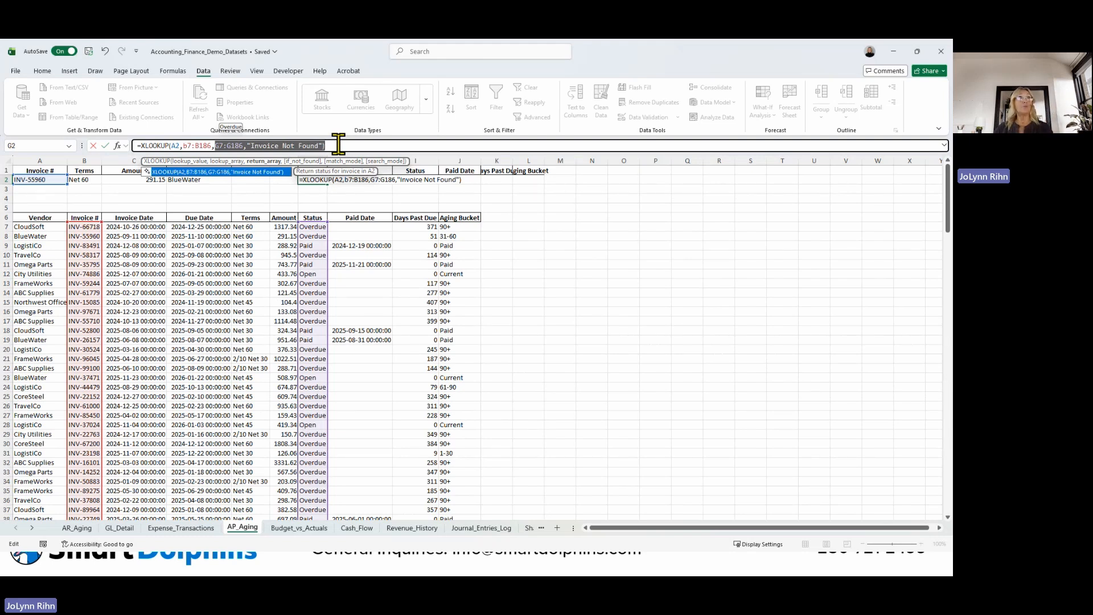
Step: Use all columns from Terms to Aging Bucket, E7:J186, as the return array and enter the G2 formula
left_click_drag(251, 226, 459, 226)
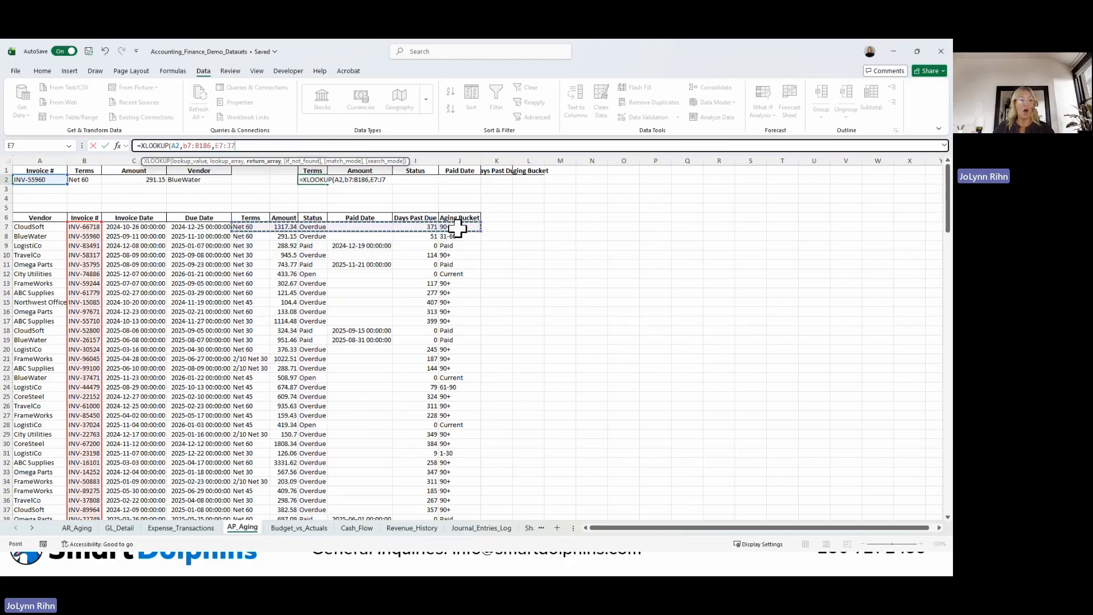
key("ctrl+shift+Down")
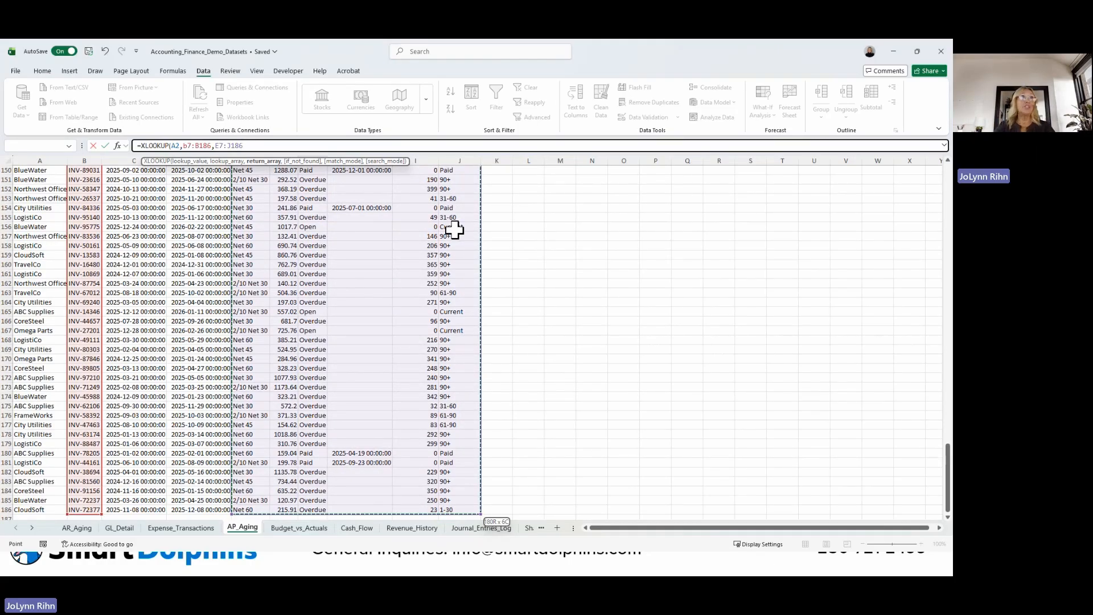
key("ctrl+Return")
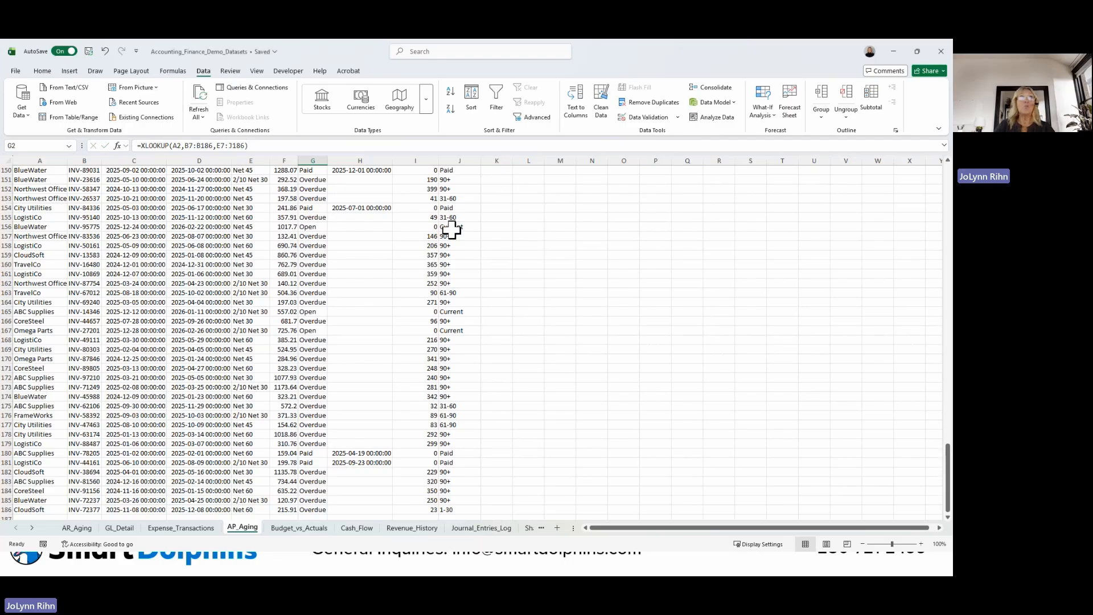
Step: Go back to the G2 results and widen columns K and L to fit the Days Past Due and Aging Bucket headers
key("ctrl+Up")
left_click(313, 179)
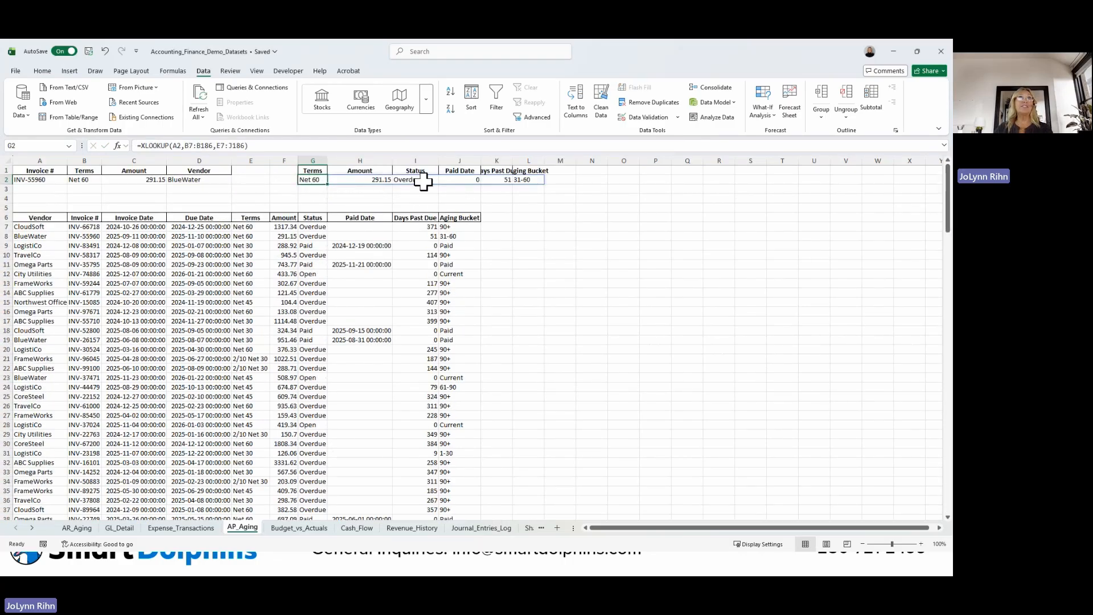
double_click(512, 162)
left_click_drag(556, 163, 571, 163)
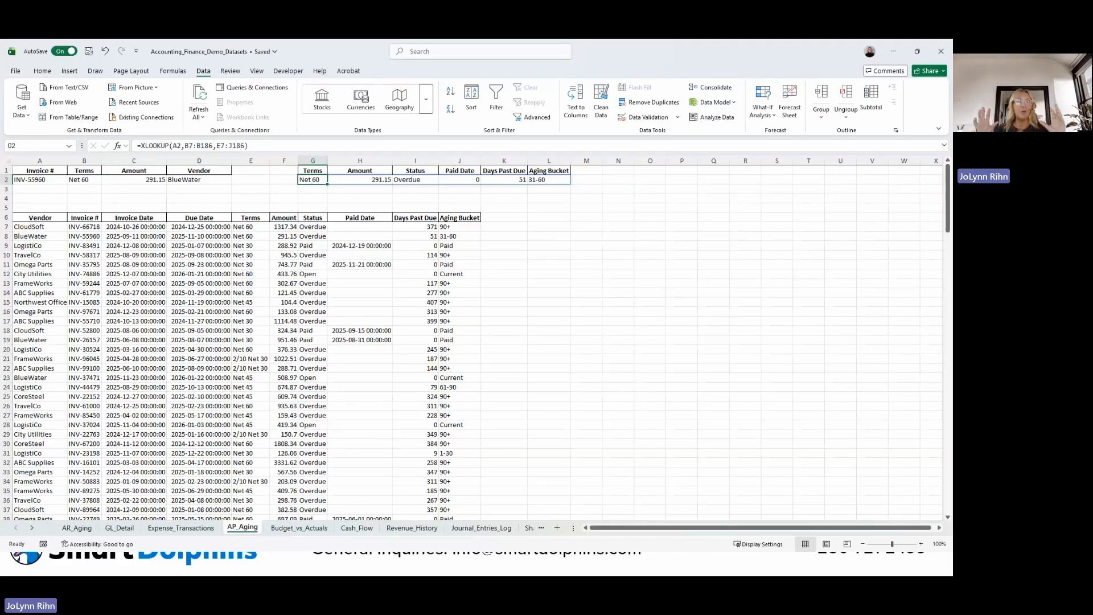
Step: Create a PivotTable on a new worksheet from the GL_Detail data
left_click(120, 528)
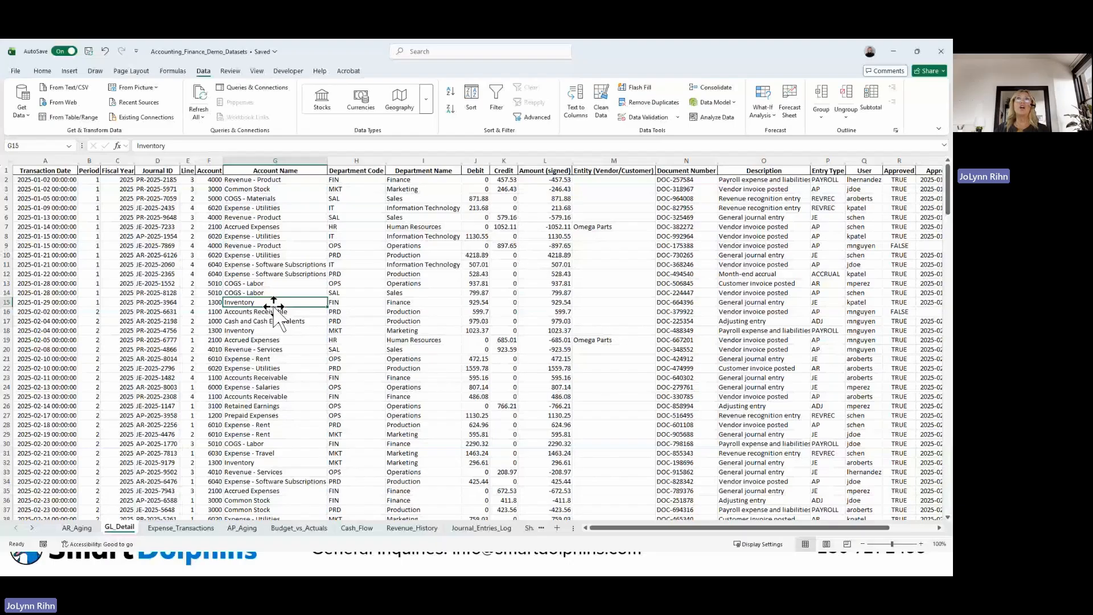
left_click_drag(693, 528, 739, 528)
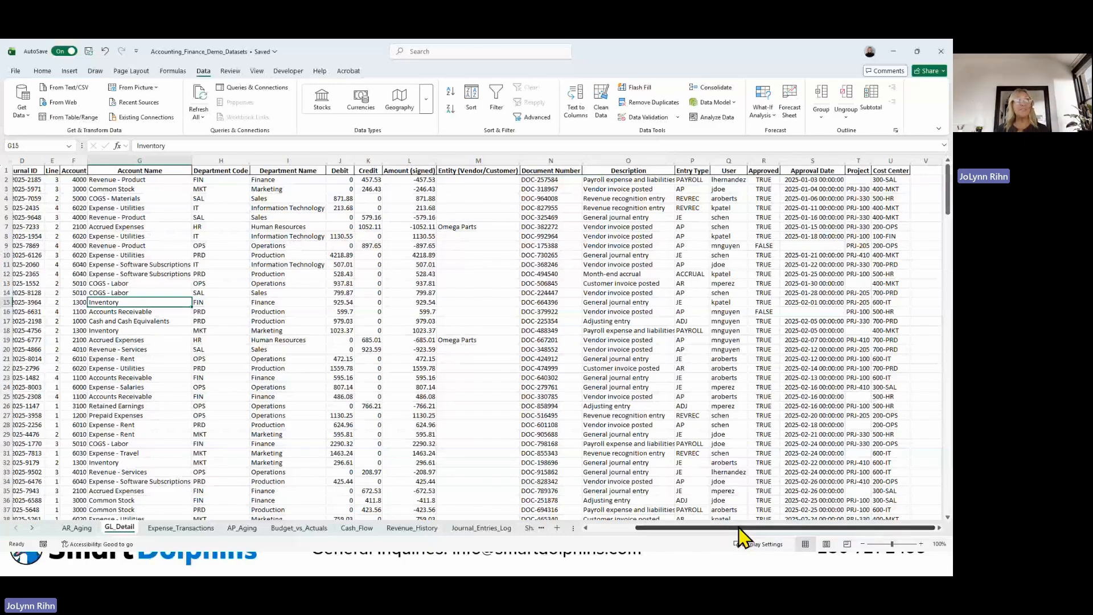
scroll(739, 527, "left", 3)
left_click(69, 71)
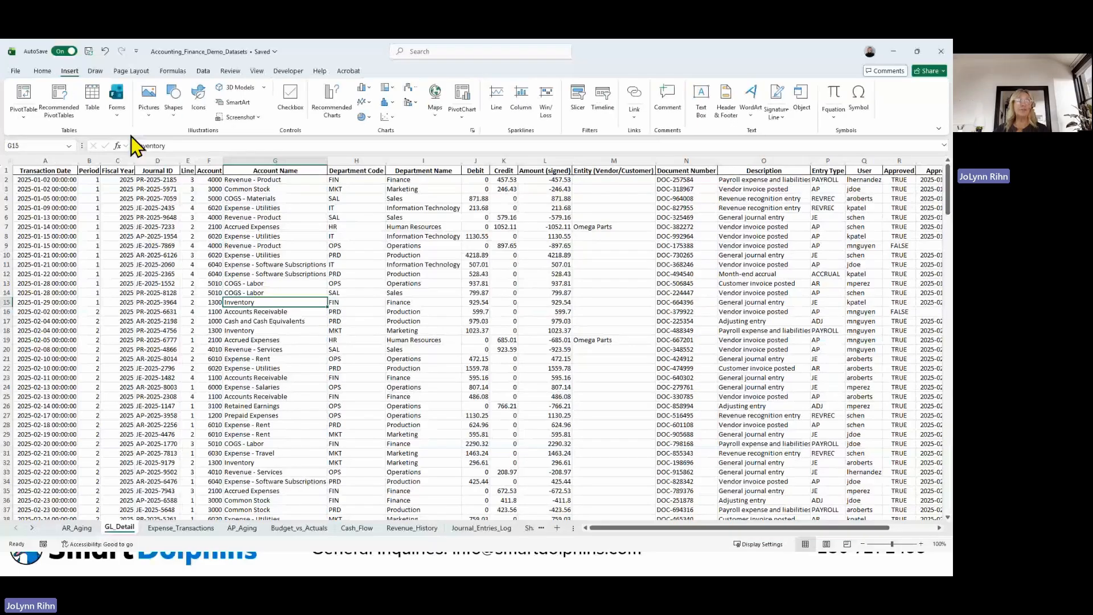
left_click(21, 96)
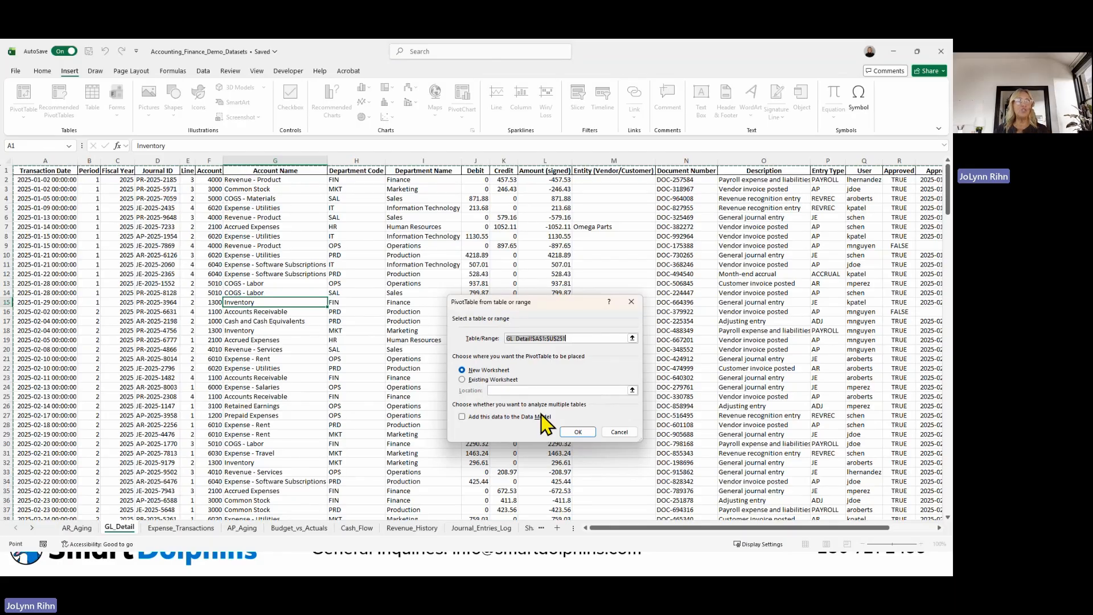
left_click(578, 432)
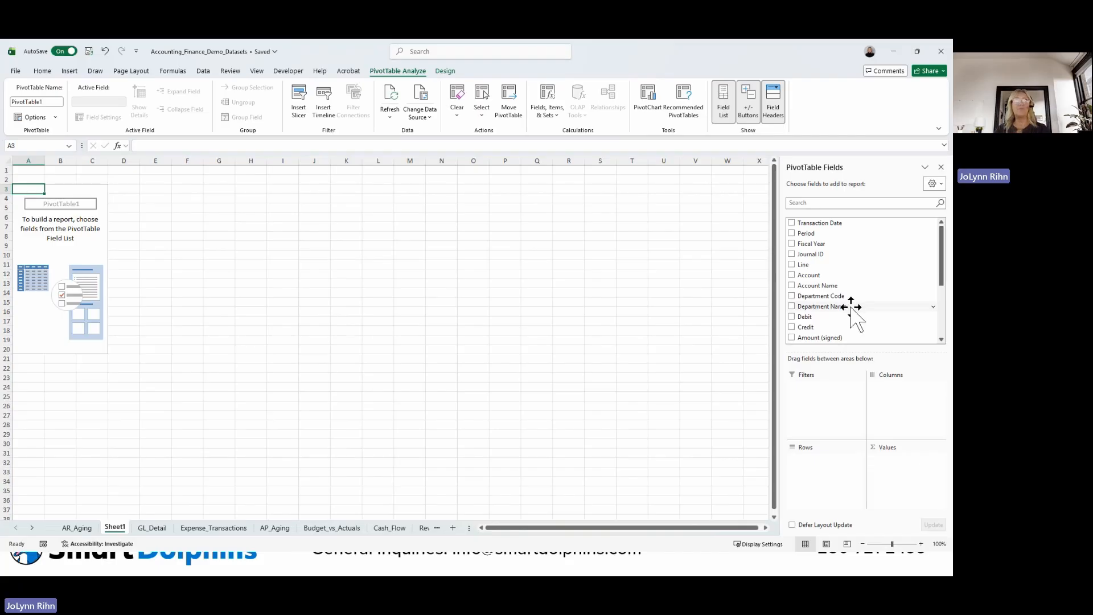
Step: Add Account Name as the PivotTable rows and Amount (signed) as the summed values
left_click(792, 286)
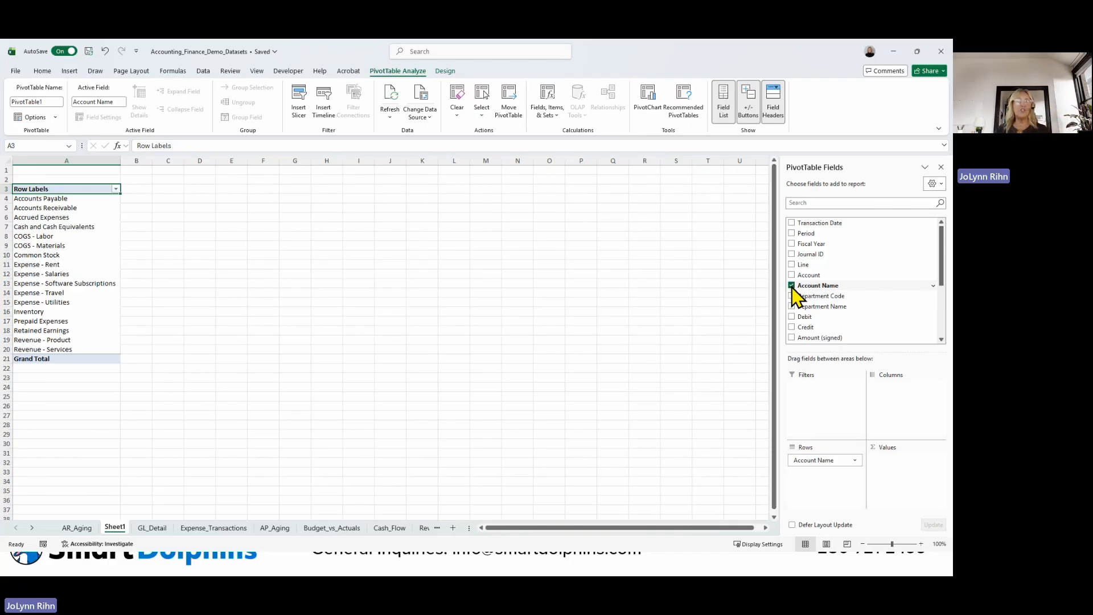
scroll(834, 310, "down", 2)
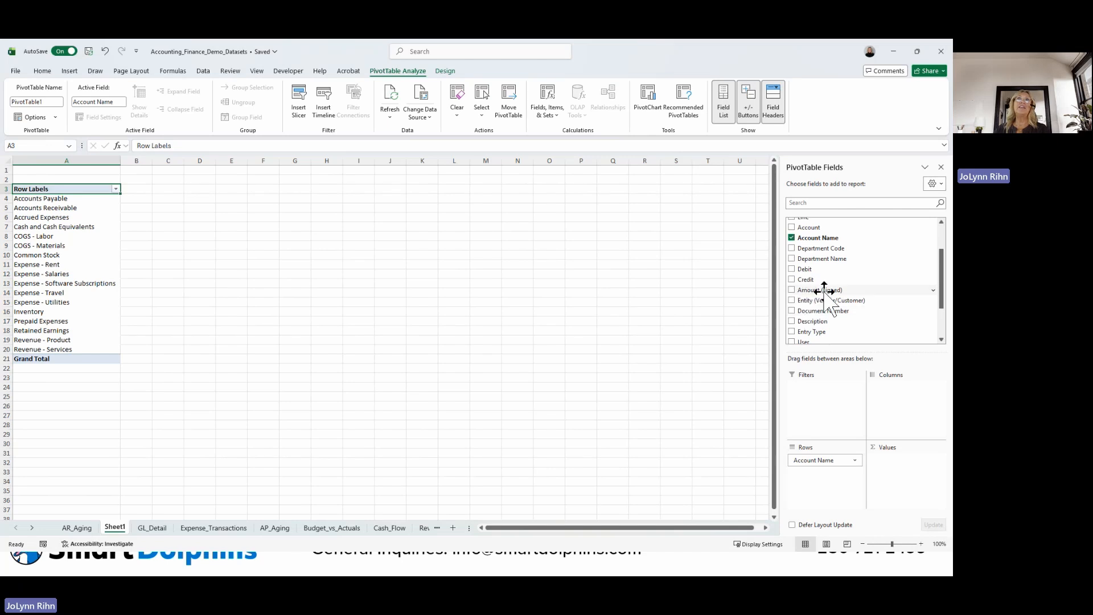
left_click(791, 290)
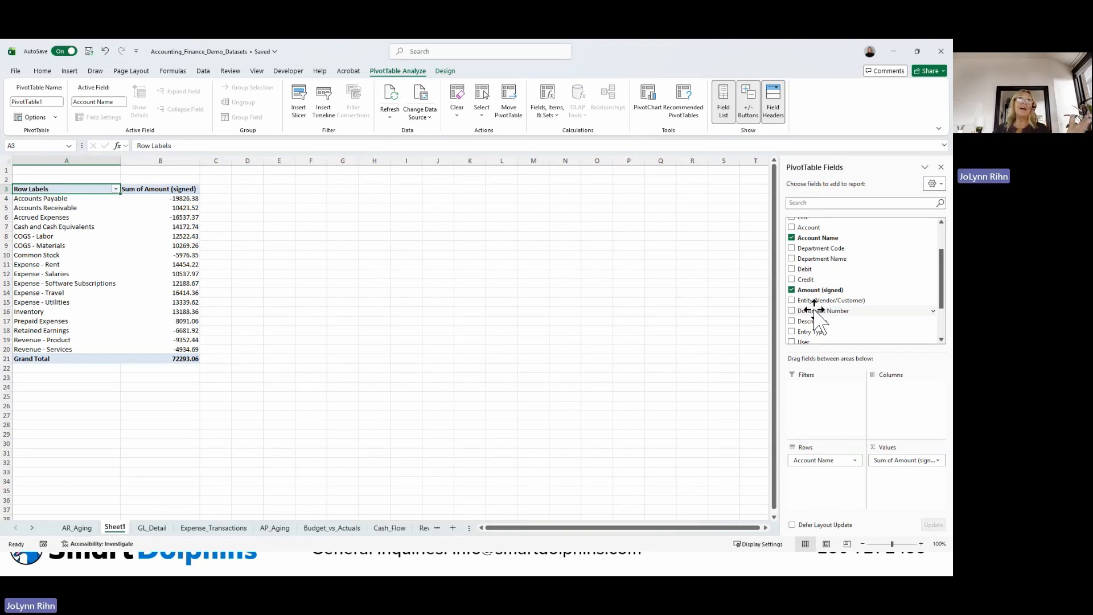
Step: Add Department Name to the PivotTable rows and place it above Account Name so accounts are grouped by department
scroll(818, 313, "down", 2)
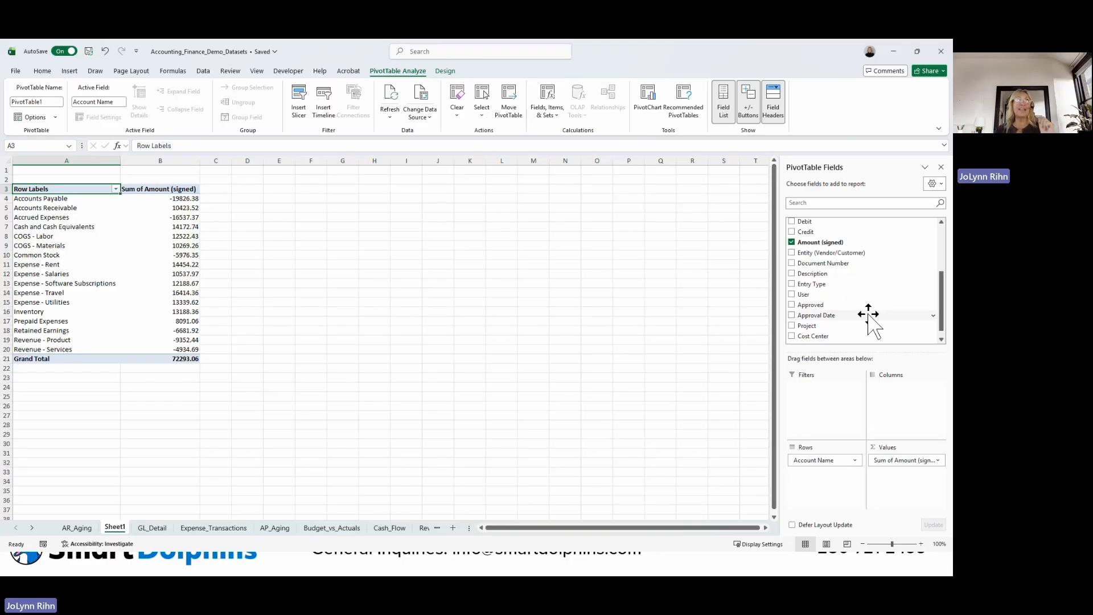
scroll(868, 314, "up", 2)
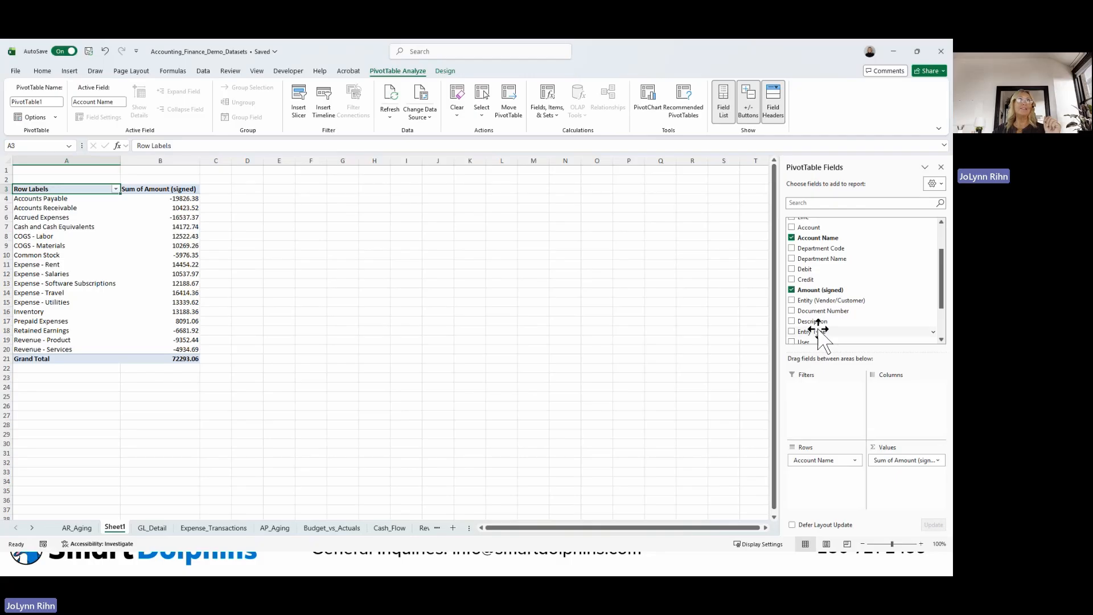
left_click(792, 259)
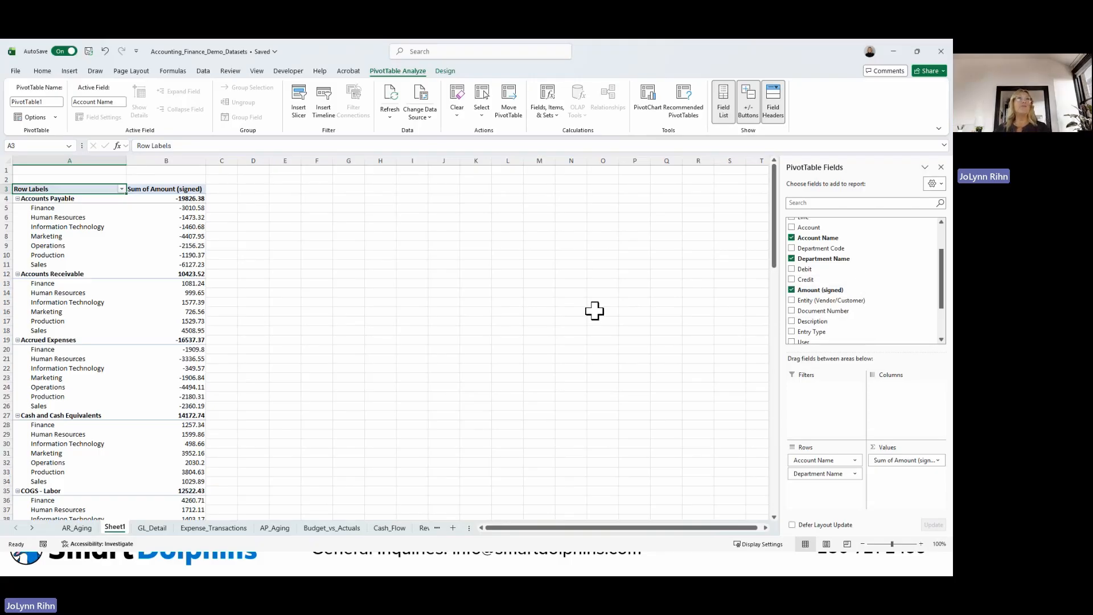
left_click(57, 332)
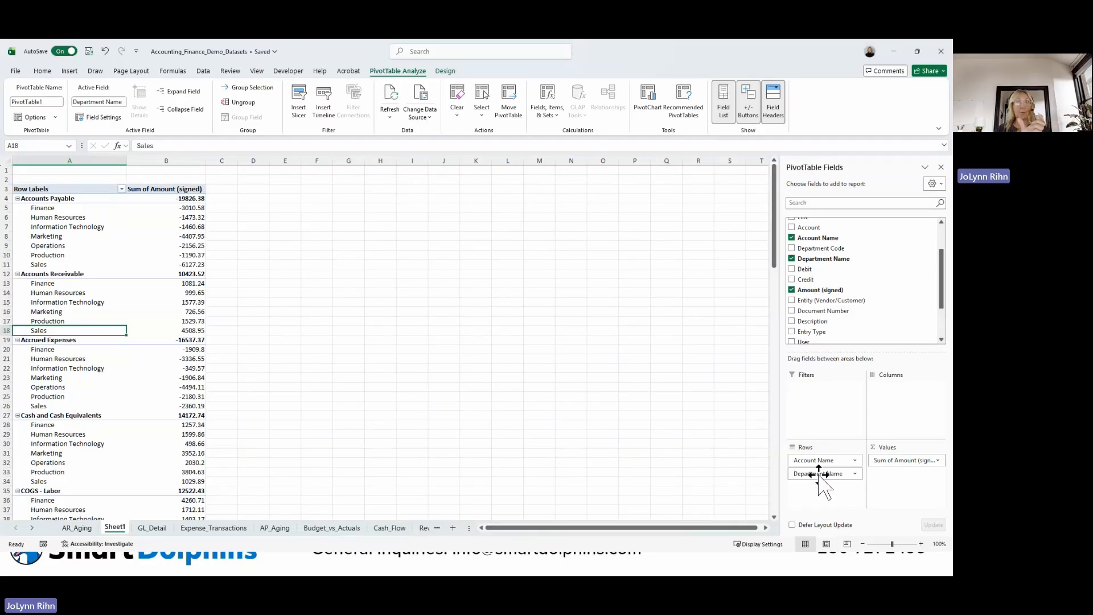
left_click_drag(820, 473, 821, 455)
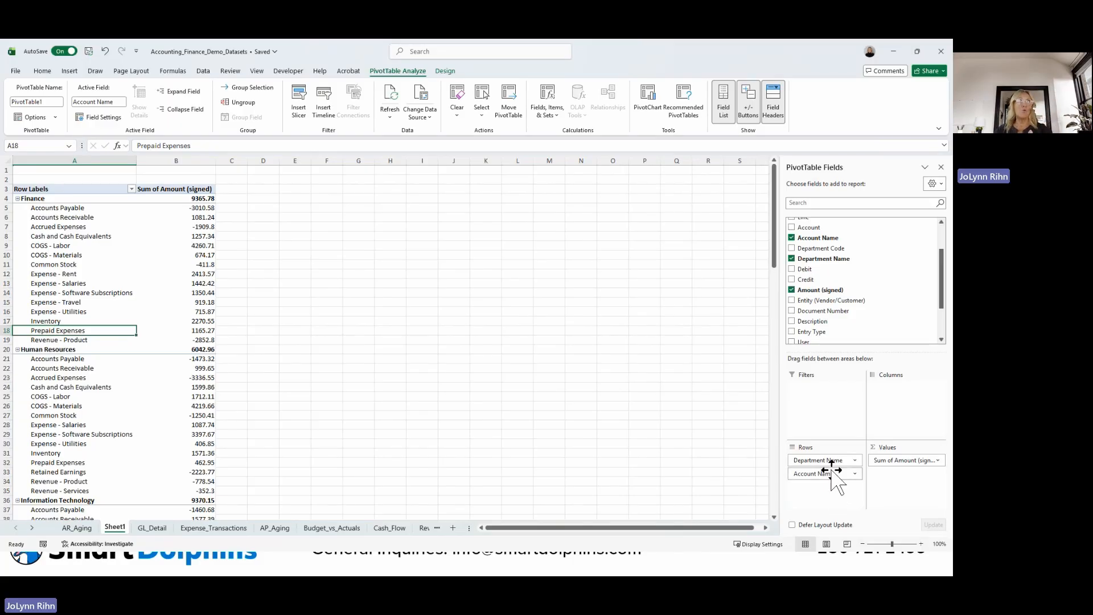
Step: Apply the blue Medium PivotTable style from the second row of that group and turn on banded rows
scroll(820, 250, "up", 2)
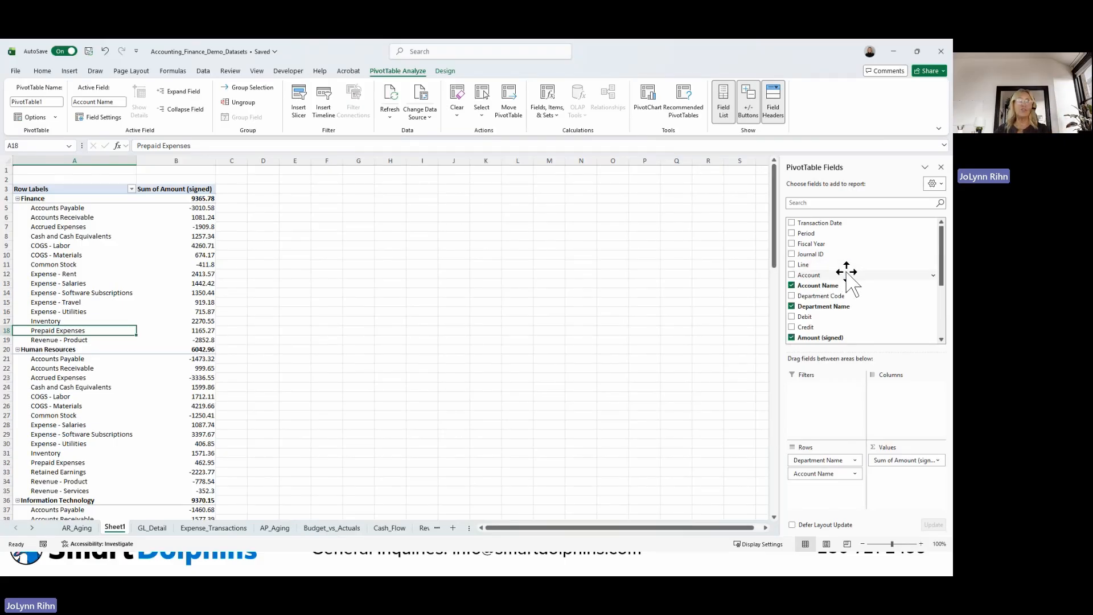
scroll(847, 272, "down", 2)
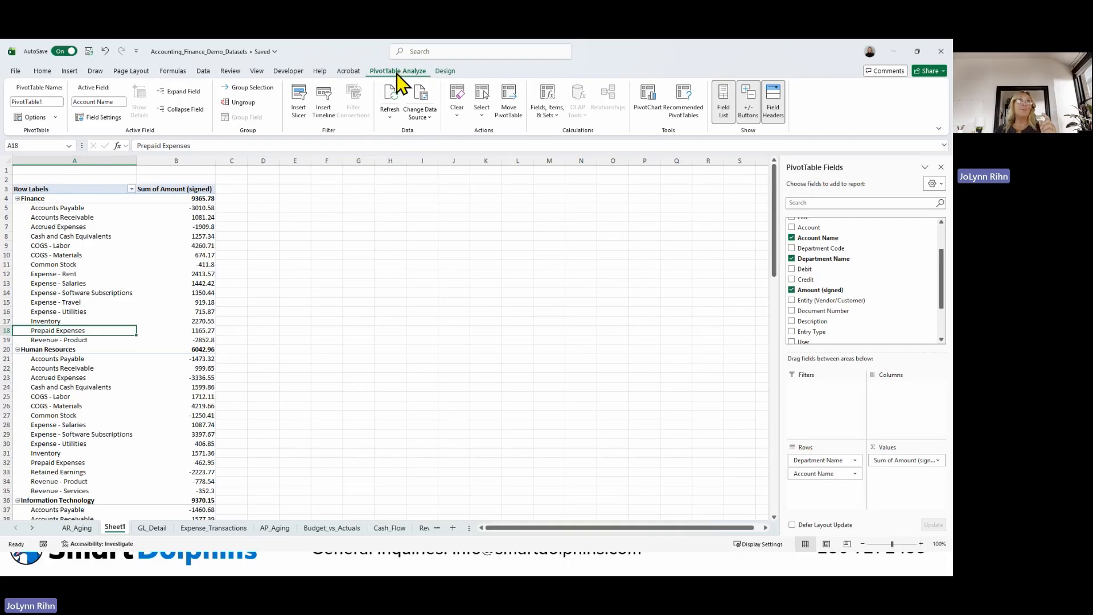
left_click(446, 72)
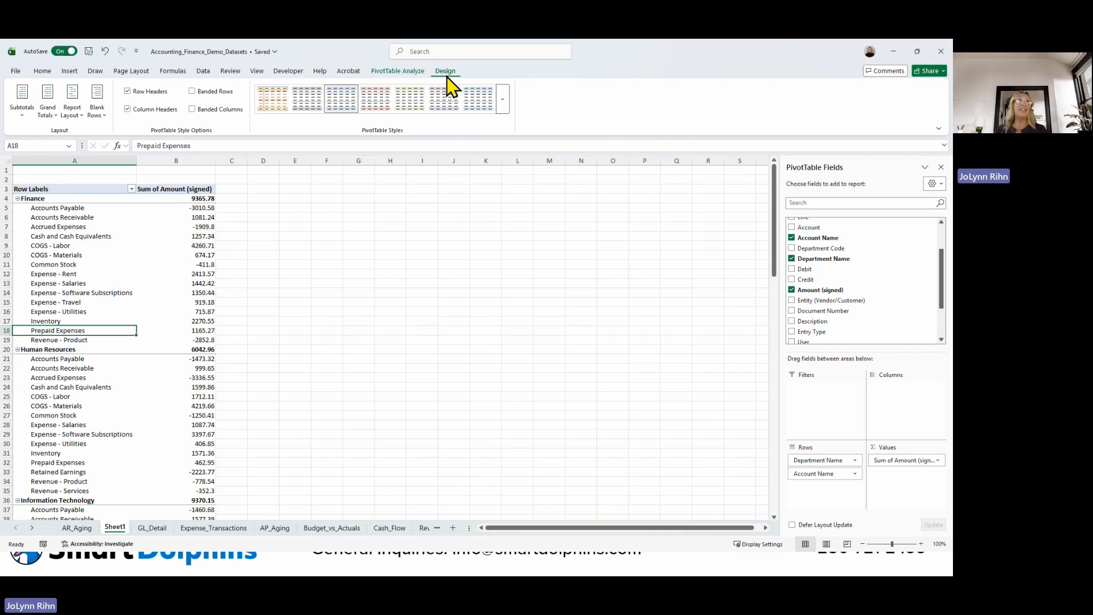
left_click(502, 100)
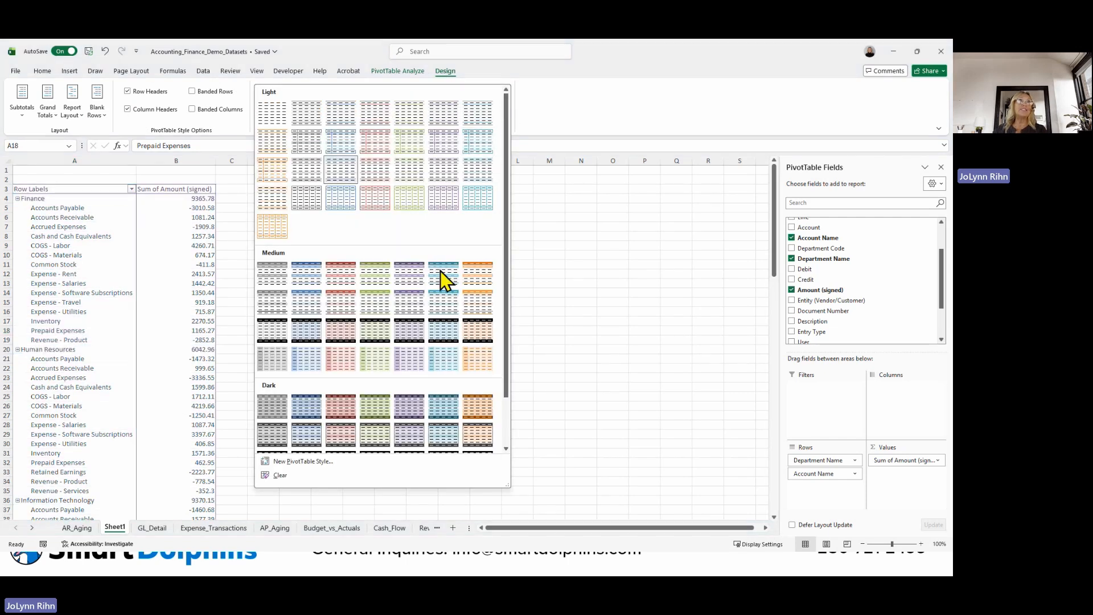
left_click(307, 304)
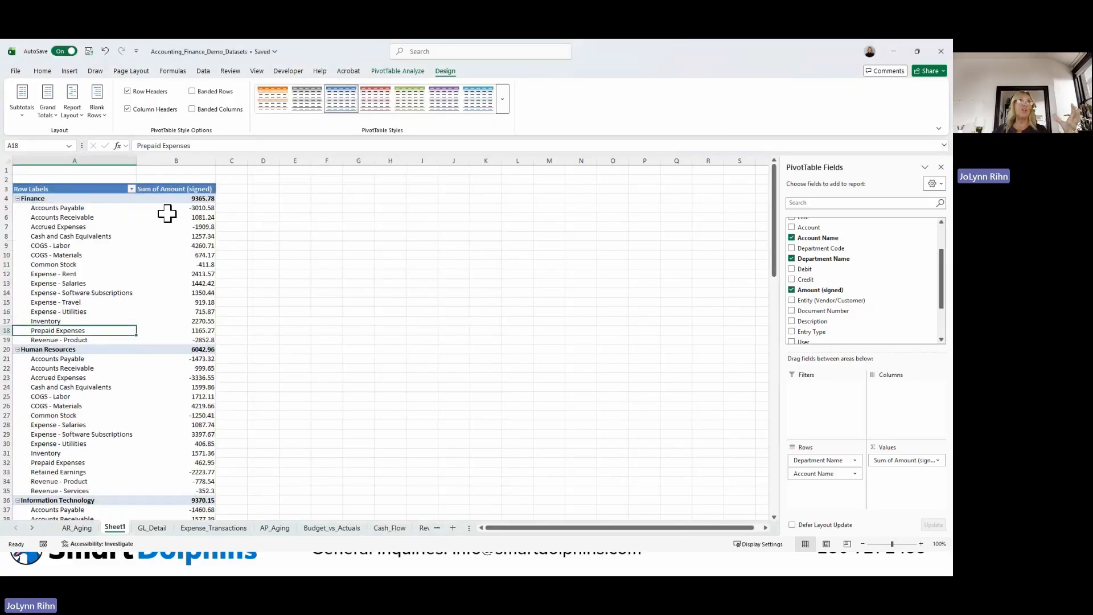
left_click(202, 94)
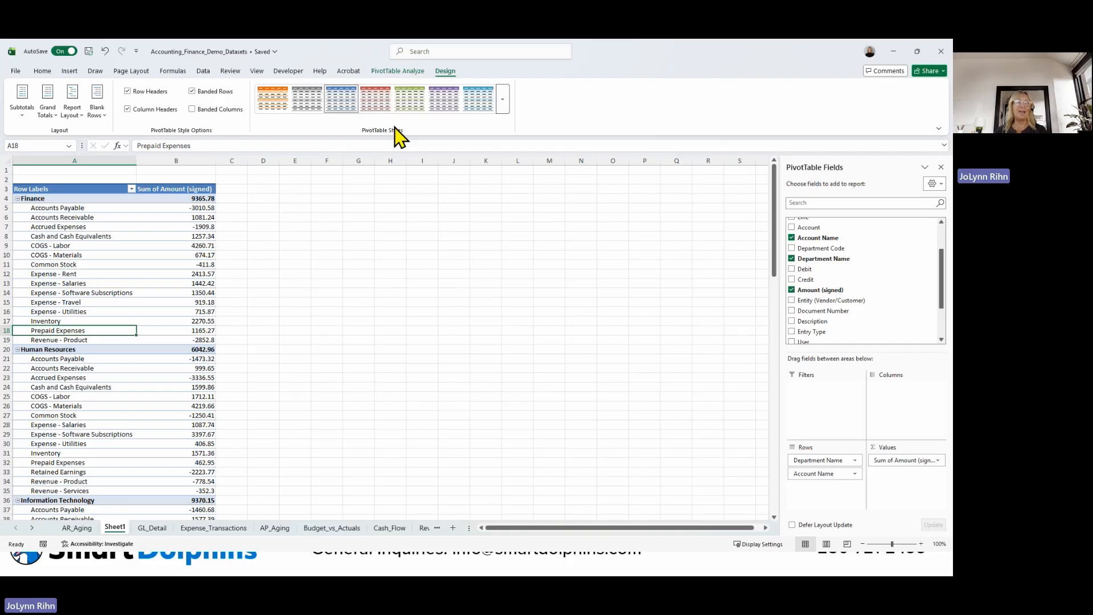
Step: Insert slicers for Account Name and Department Name on the PivotTable
left_click(406, 70)
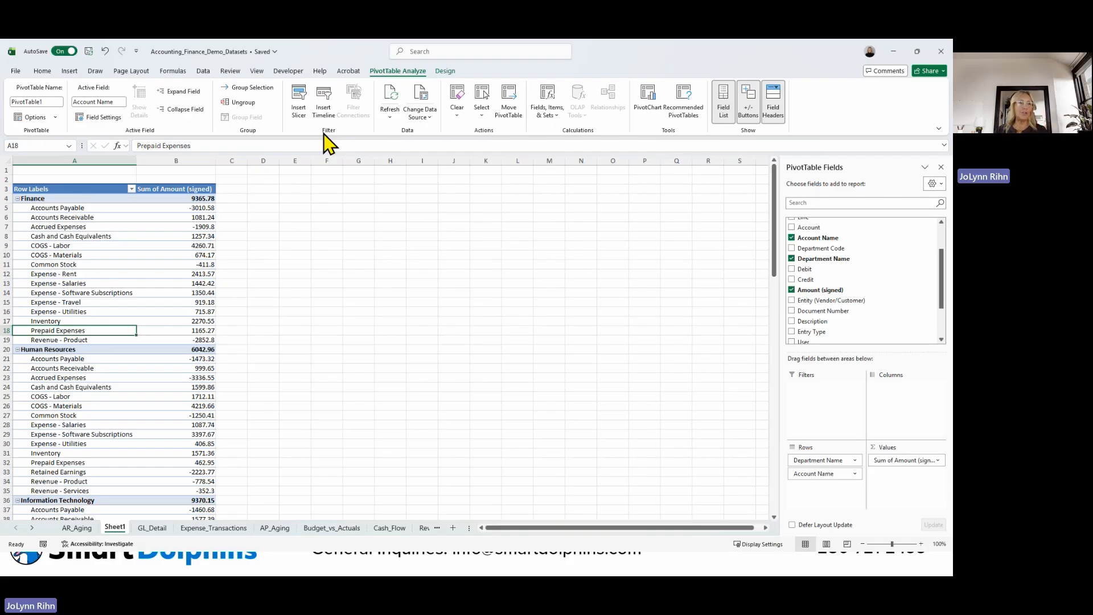
left_click(299, 116)
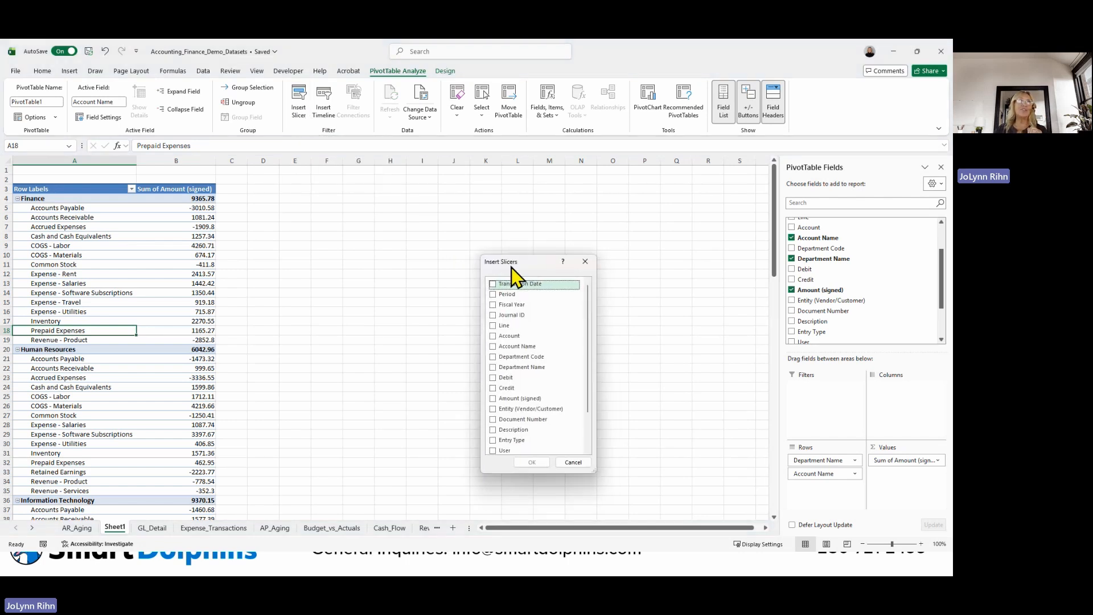
left_click_drag(511, 268, 360, 194)
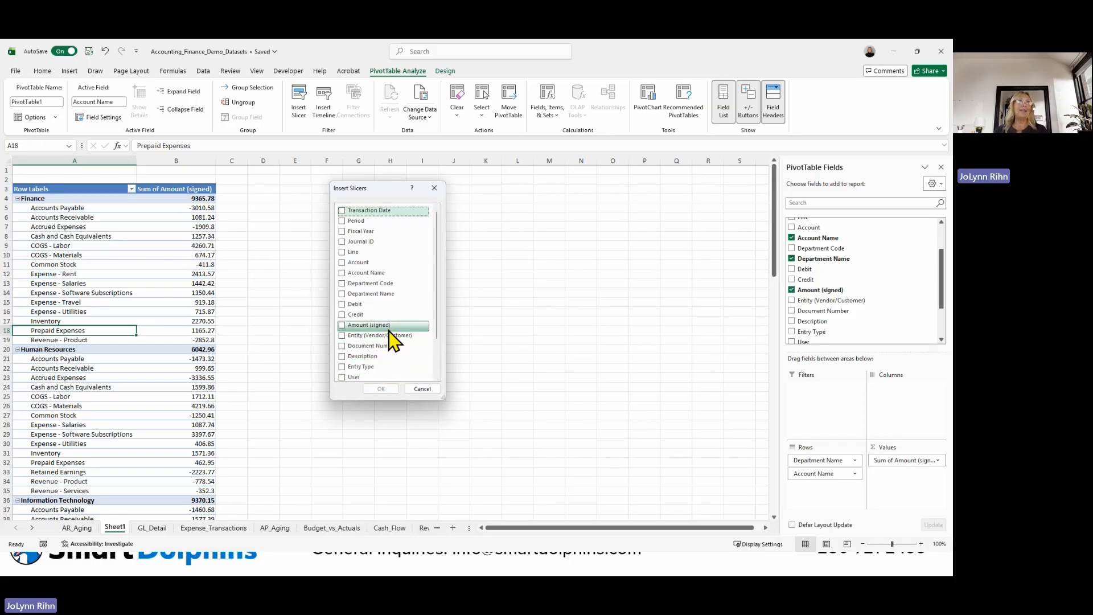
left_click(342, 273)
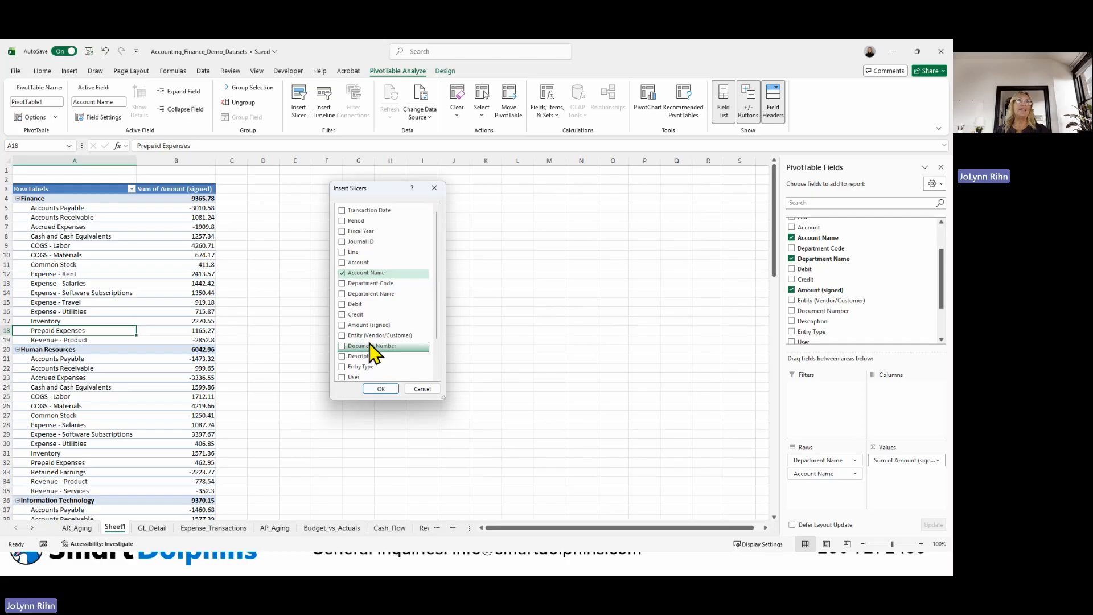
left_click(342, 294)
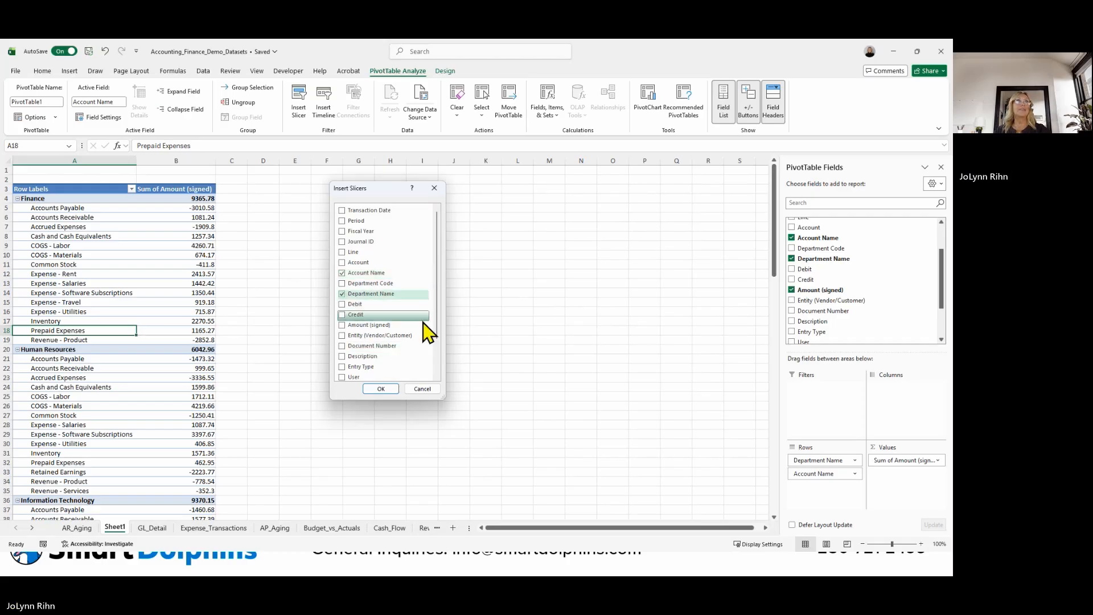
left_click(381, 389)
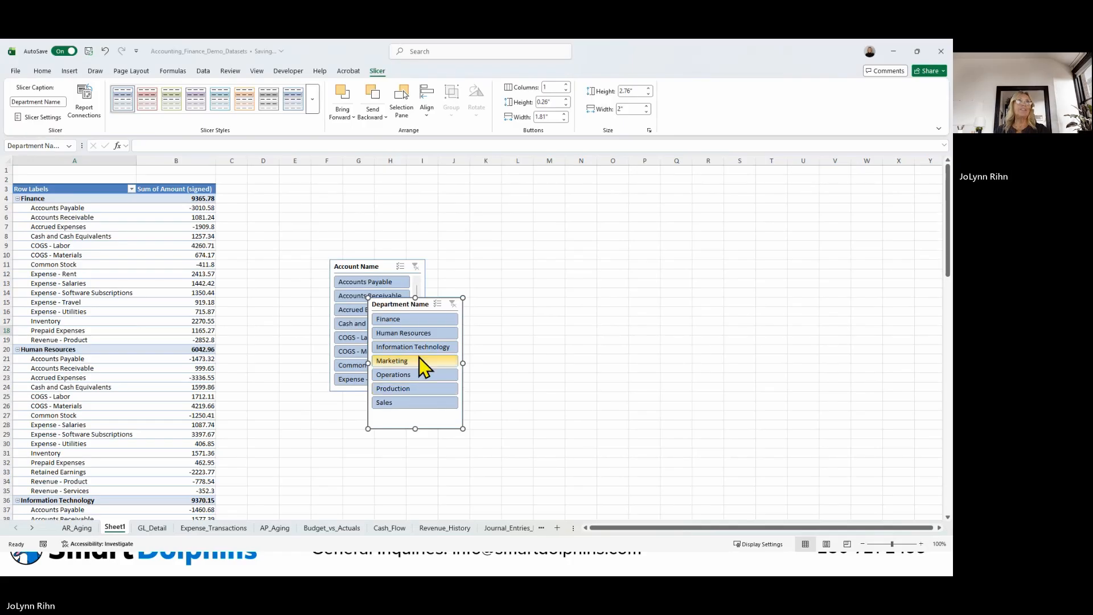
Step: Arrange the slicers beside the PivotTable near row 2, Account Name starting at column D and Department Name at column K
left_click_drag(434, 300, 490, 178)
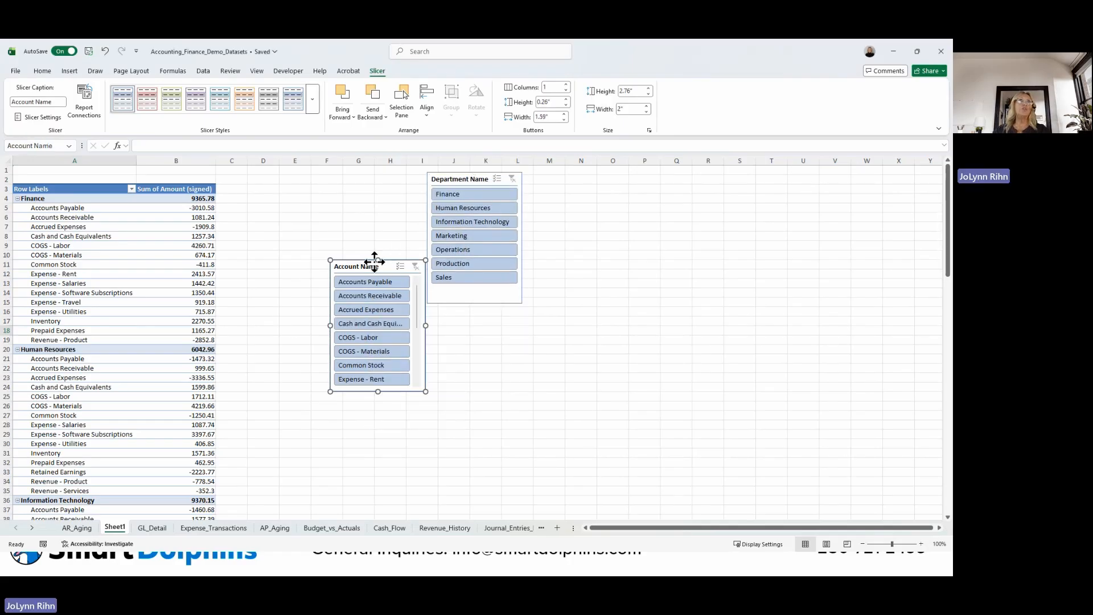
left_click_drag(374, 262, 304, 179)
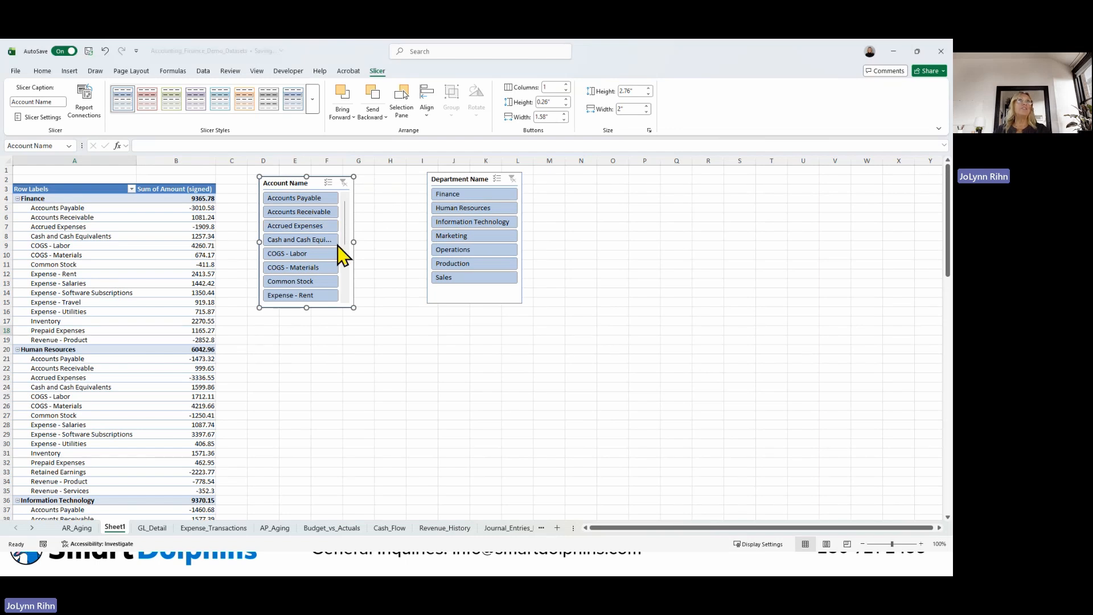
left_click_drag(452, 179, 496, 182)
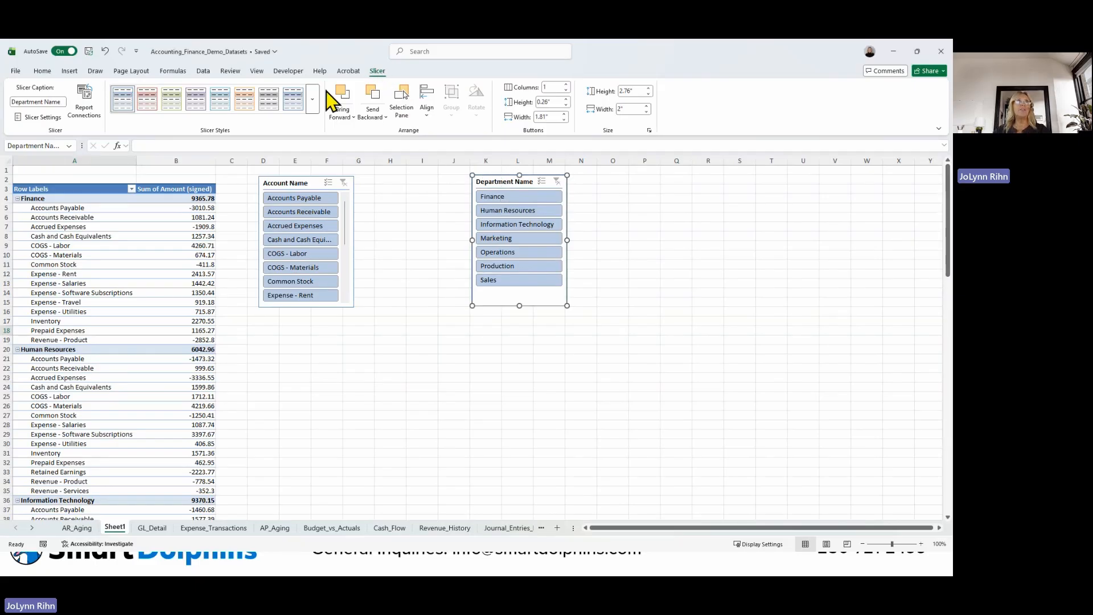
Step: Apply a light green style to the Department Name slicer and a light purple style to the Account Name slicer
left_click(173, 104)
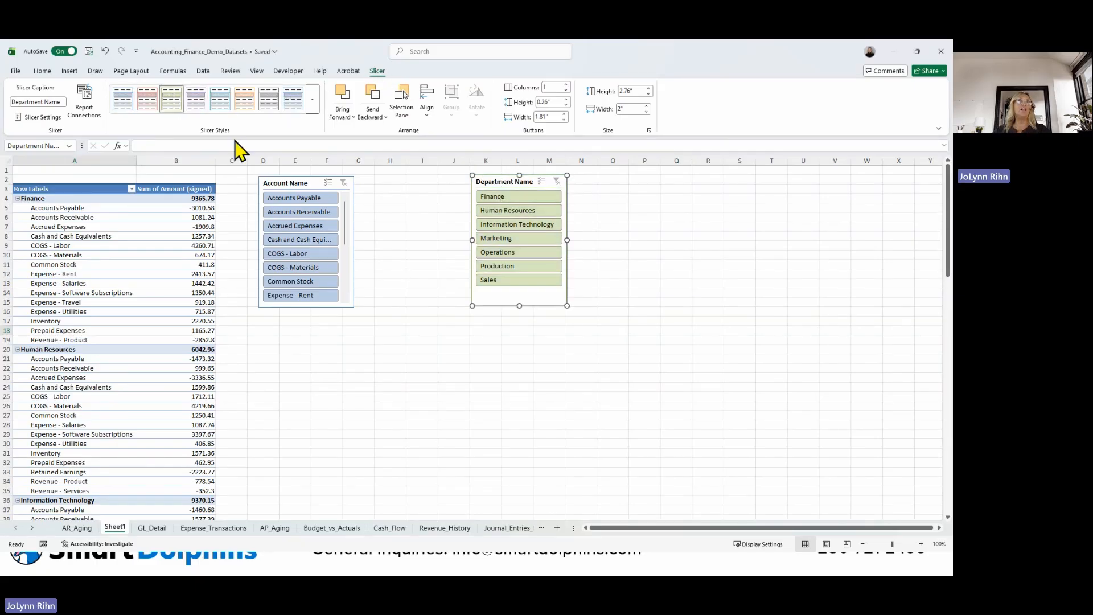
left_click(290, 183)
left_click(196, 104)
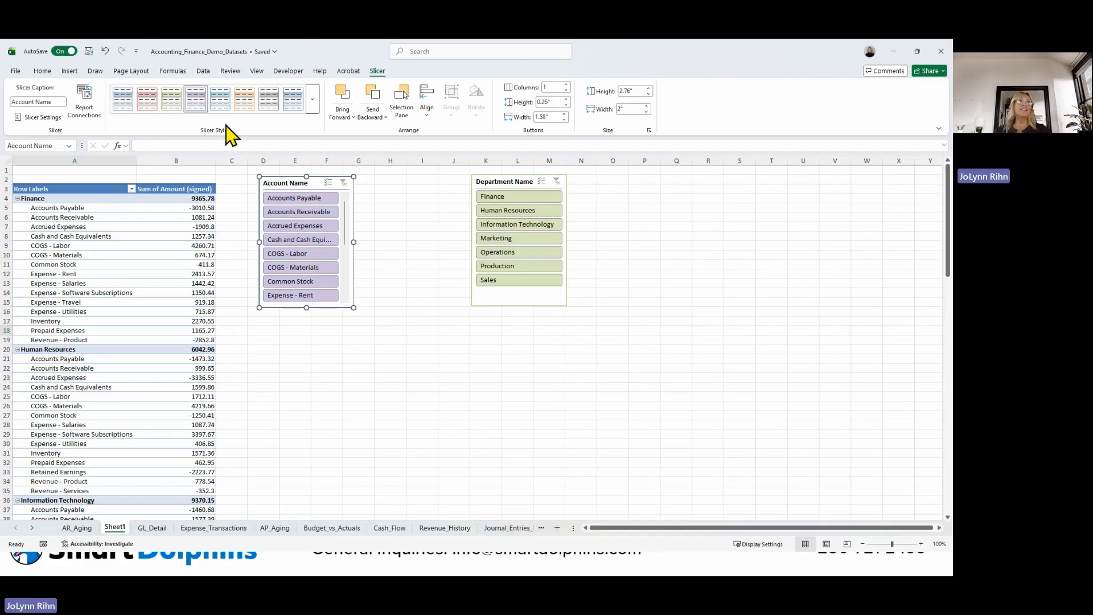
Step: Set the Account Name slicer to 2 columns with 0.2" button height and widen it to about 3.4"
left_click(566, 105)
left_click(566, 105)
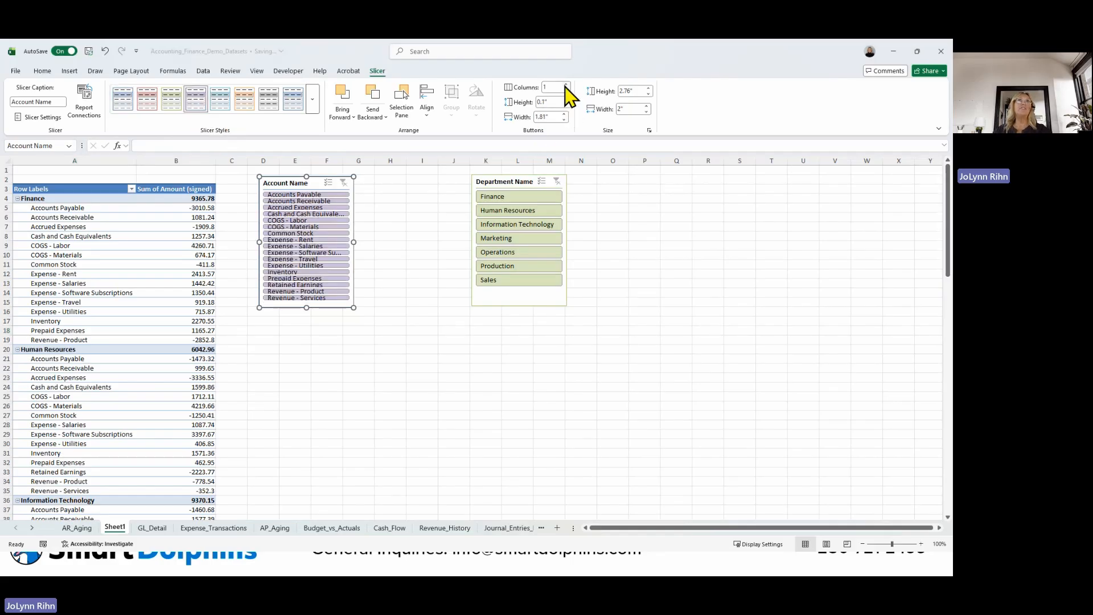
left_click(566, 85)
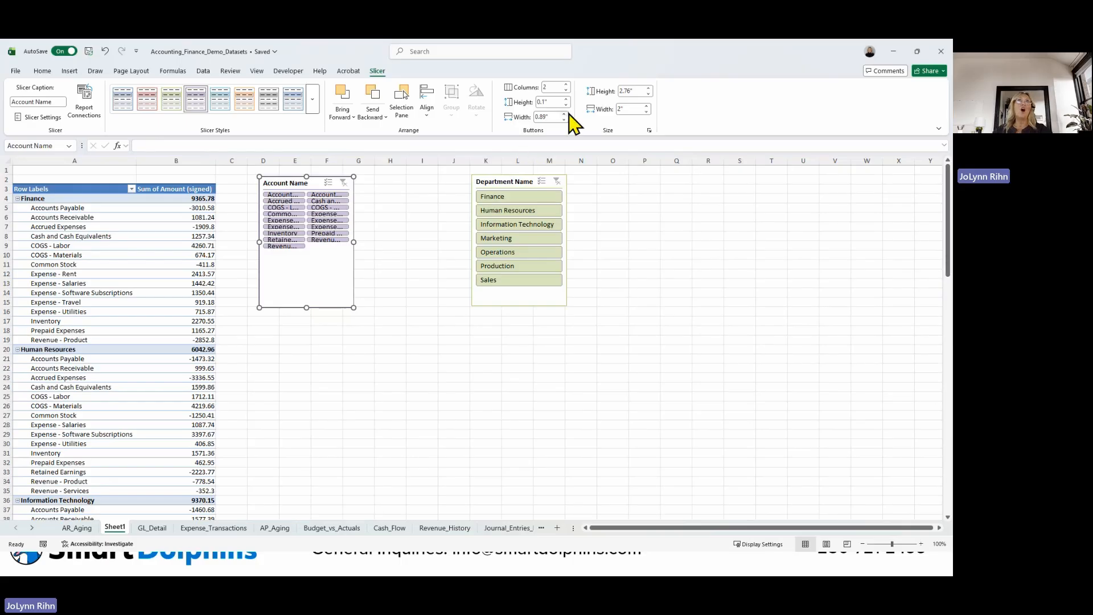
left_click(567, 106)
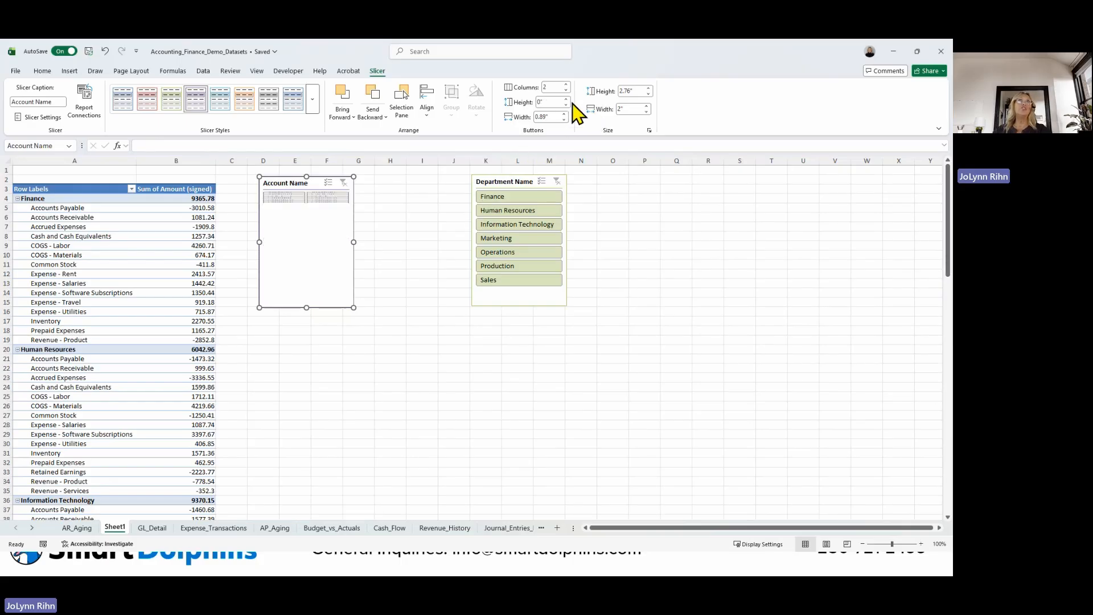
left_click(567, 99)
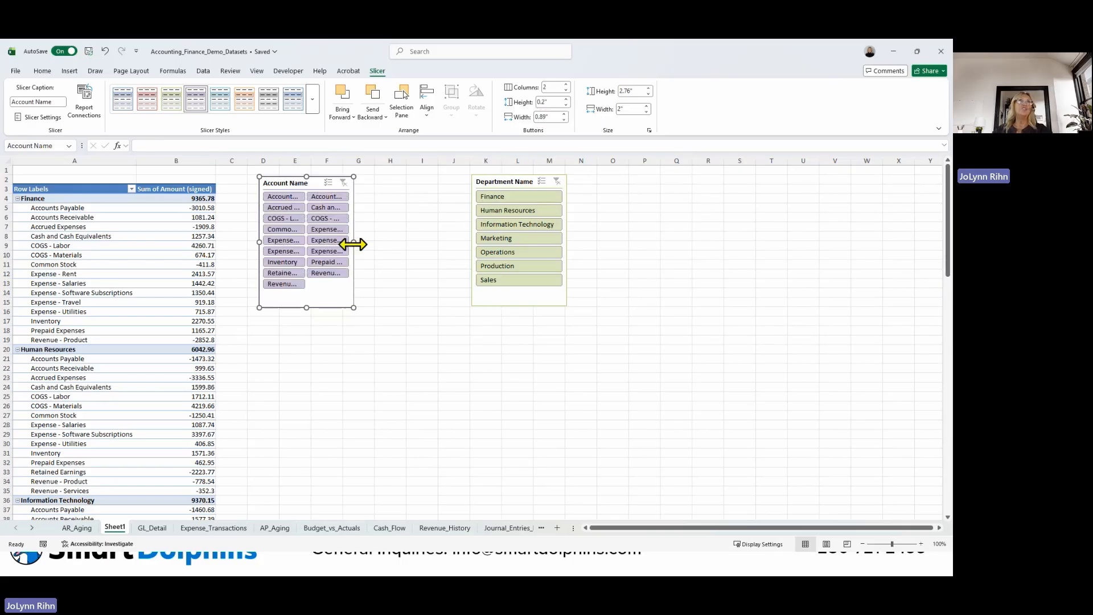
left_click_drag(354, 242, 420, 242)
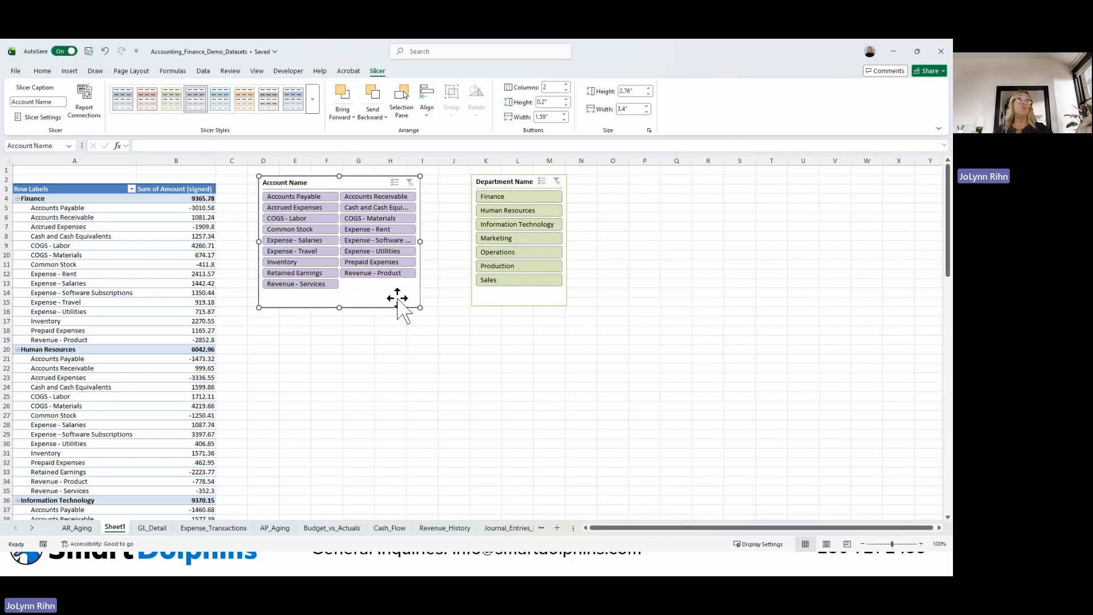
Step: Filter the PivotTable by Inventory, Expense - Utilities, Expense - Rent and Cash and Cash Equivalents in turn, and clear the Account Name filter
left_click(282, 264)
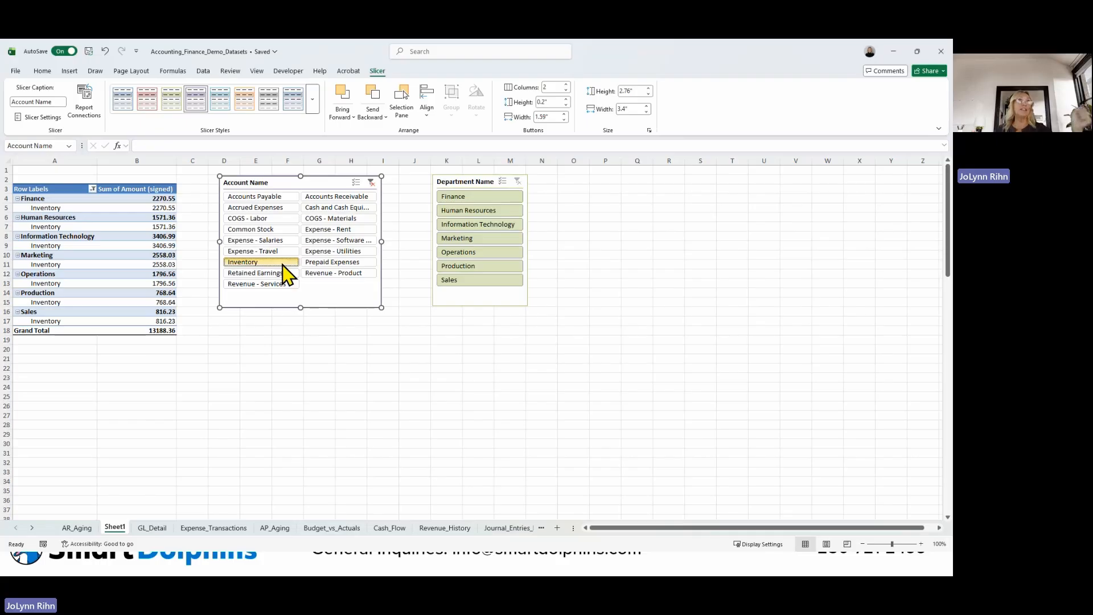
left_click(323, 252)
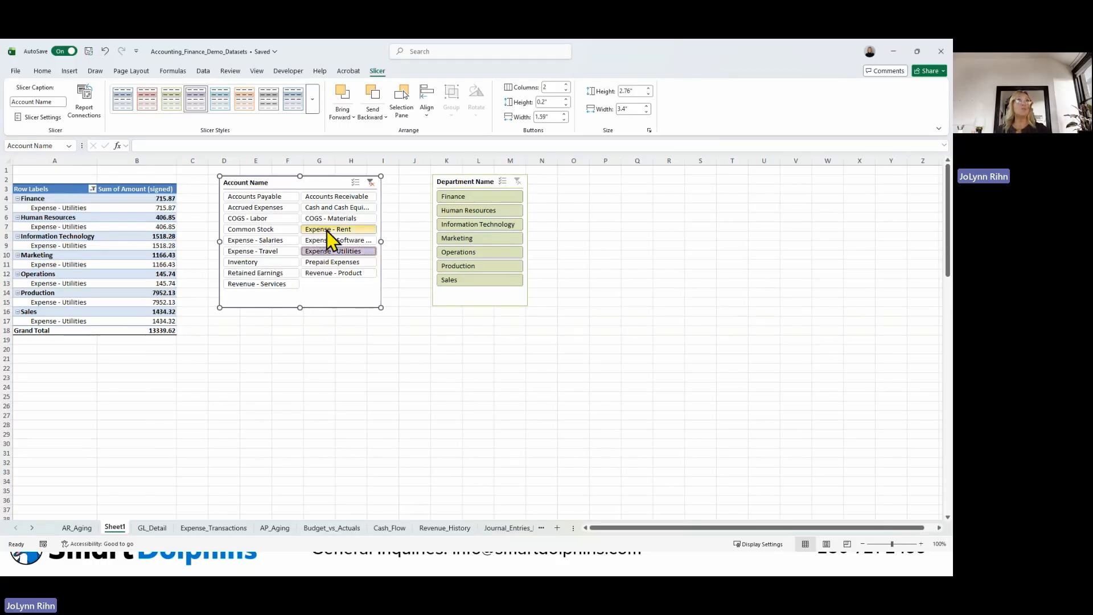
left_click(328, 230)
left_click(320, 209)
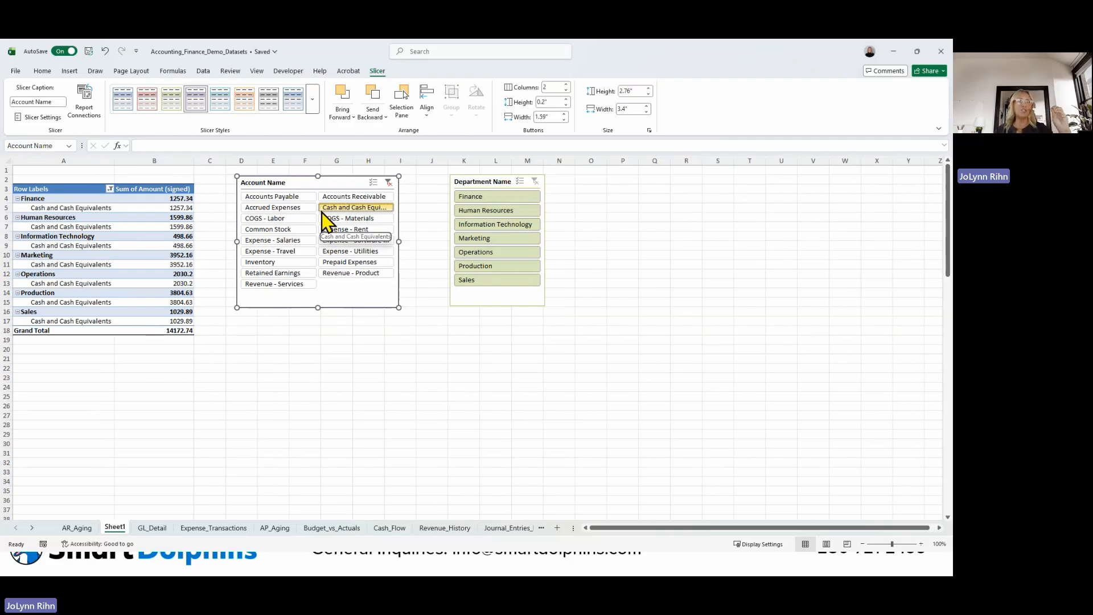
left_click(388, 182)
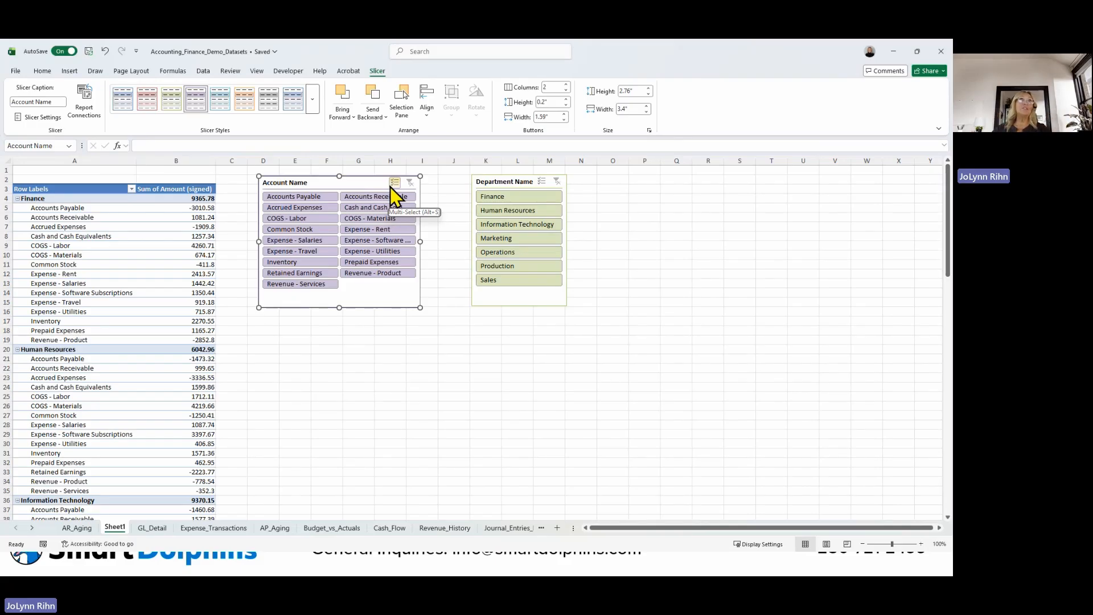
Step: Filter by the Operations, Human Resources and Sales departments in turn, narrow Sales to Expense - Software Subscriptions, and clear both slicer filters
left_click(512, 254)
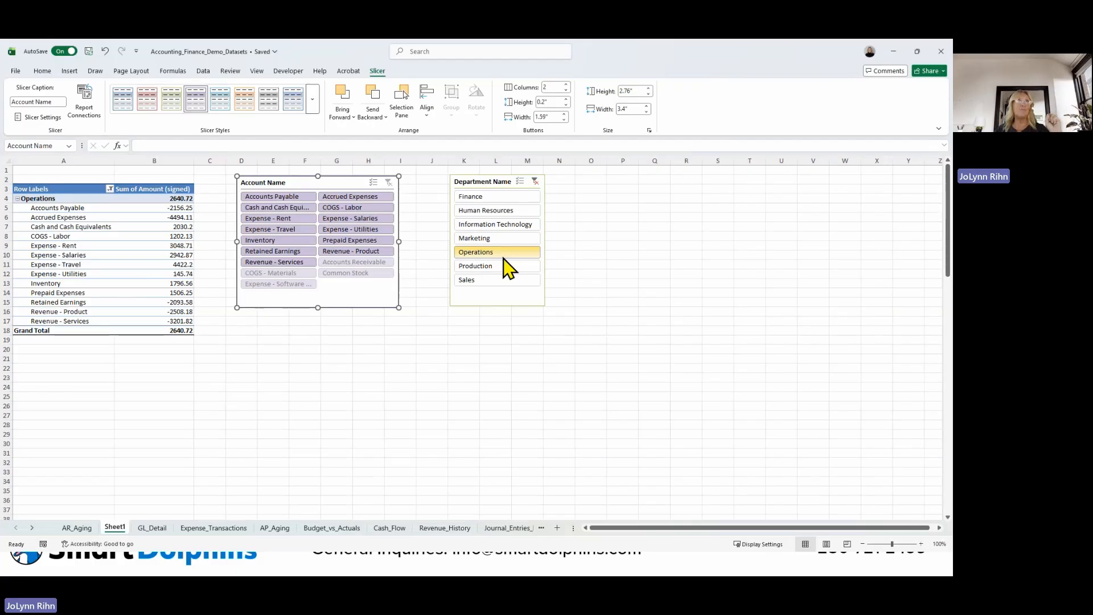
left_click(494, 210)
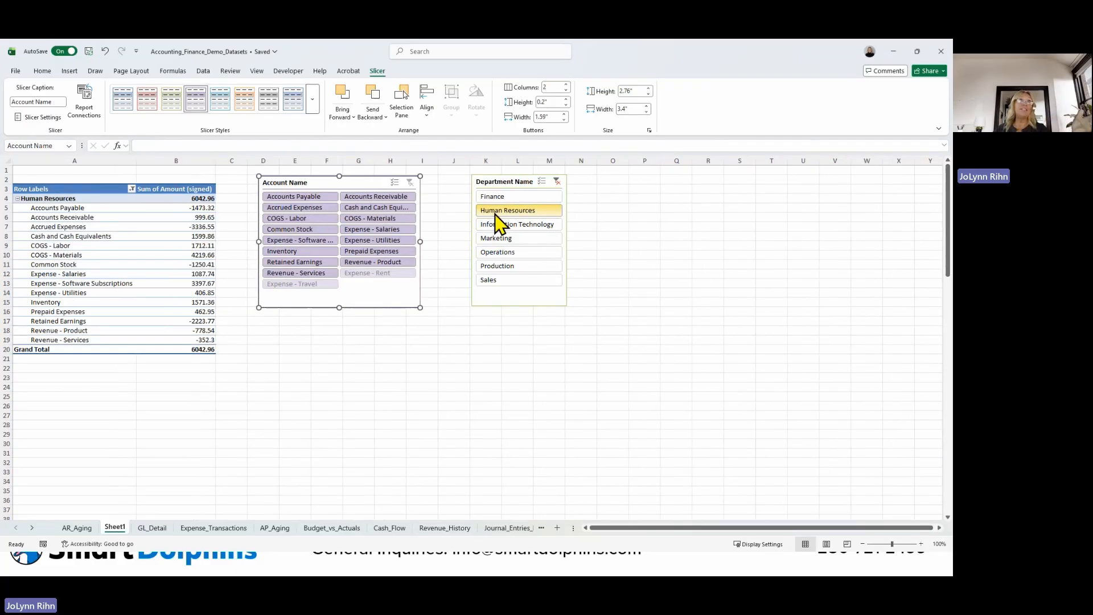
left_click(508, 280)
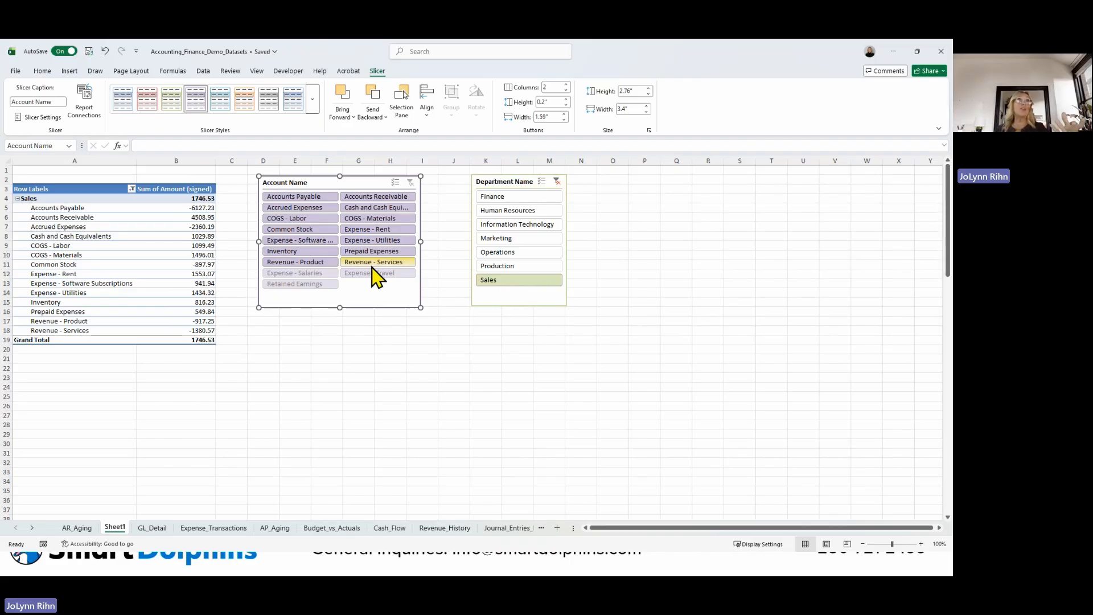
left_click(301, 242)
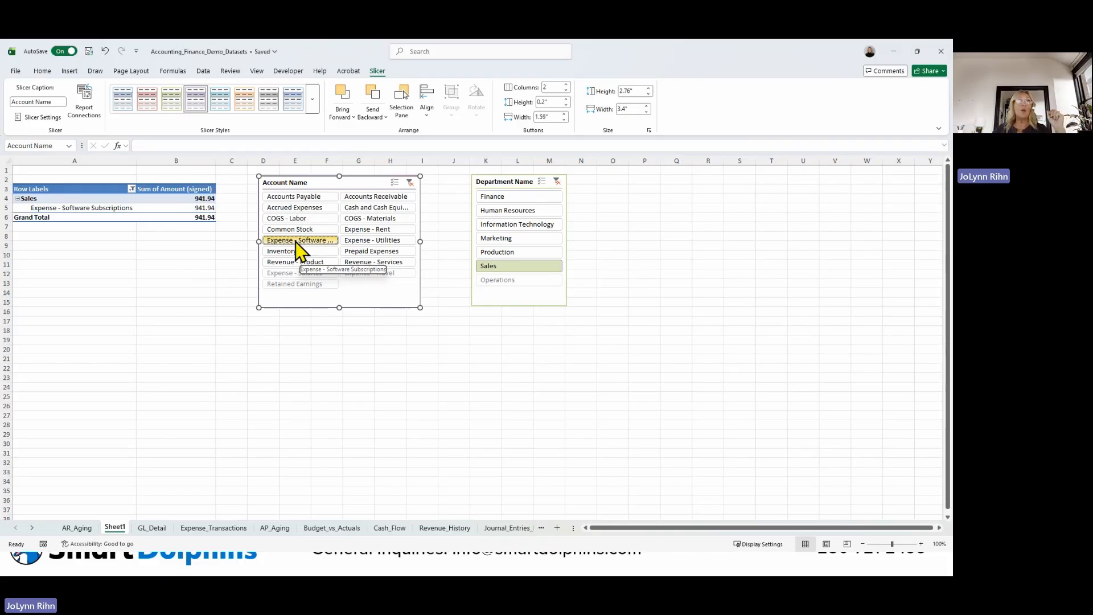
left_click(410, 182)
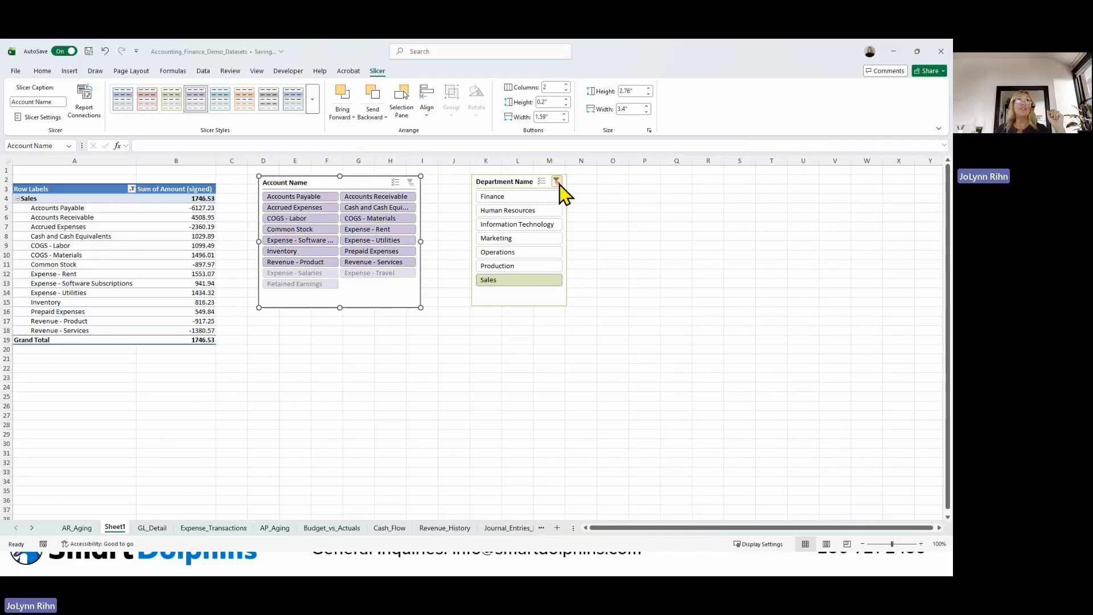
left_click(556, 182)
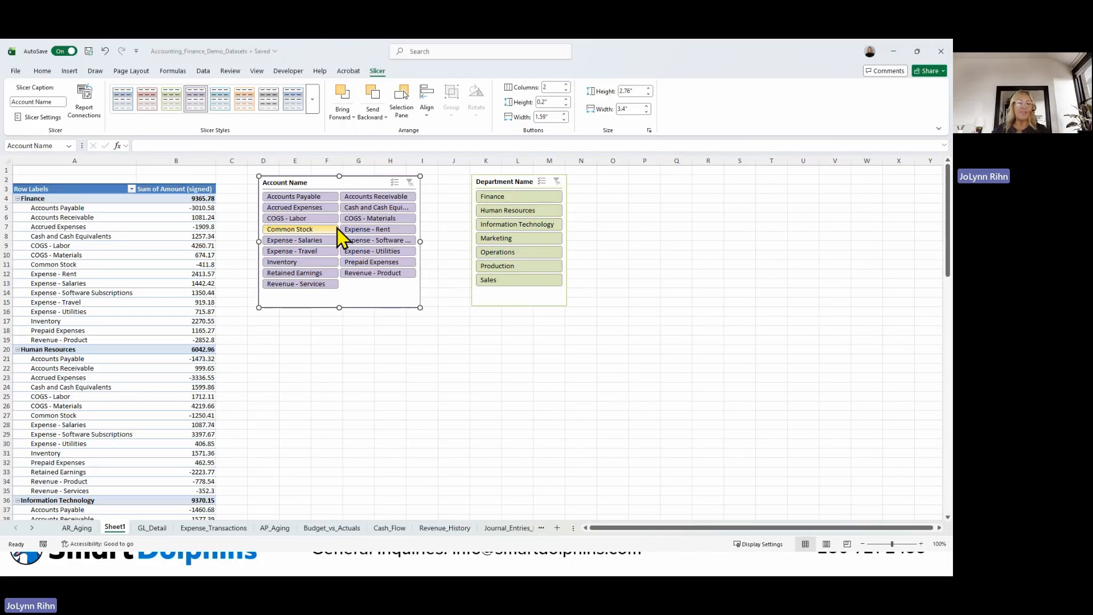
Step: Insert a Transaction Date timeline for the PivotTable and place it directly below the Account Name slicer
left_click(113, 227)
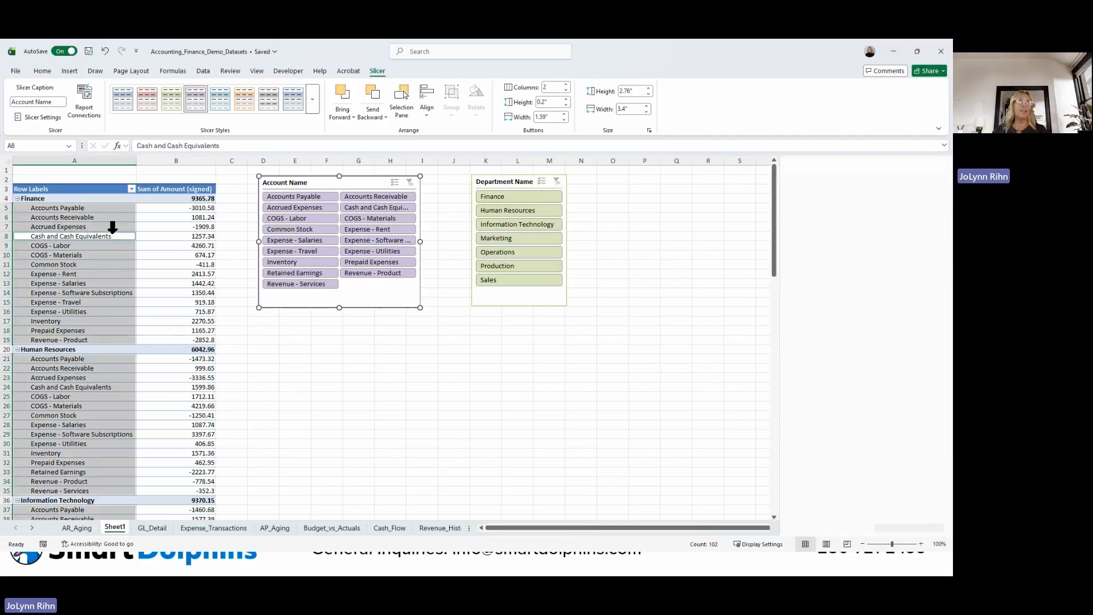
left_click(110, 236)
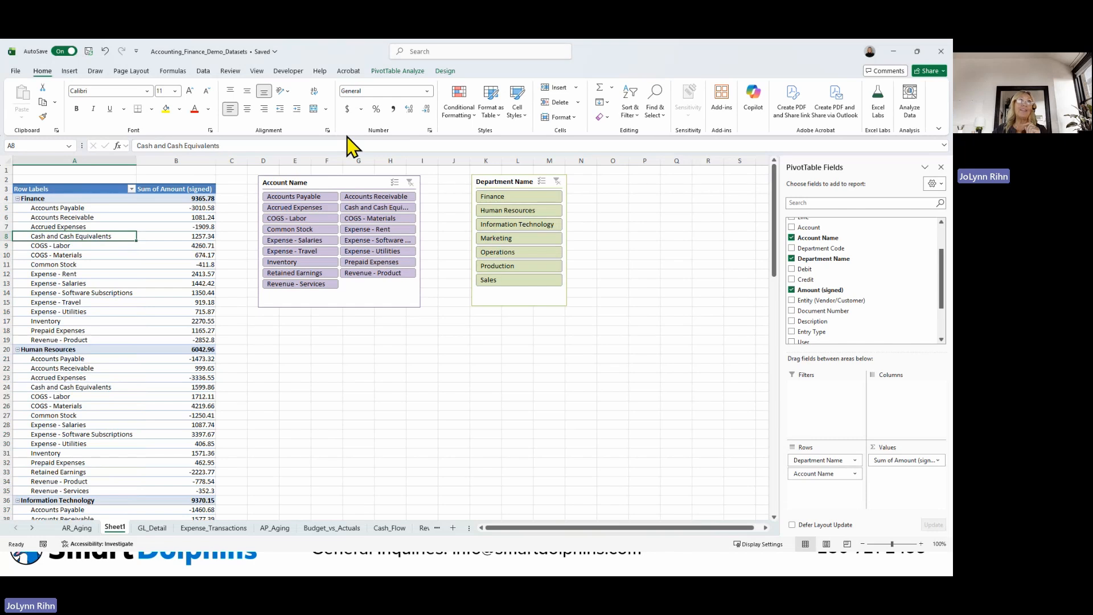
left_click(398, 71)
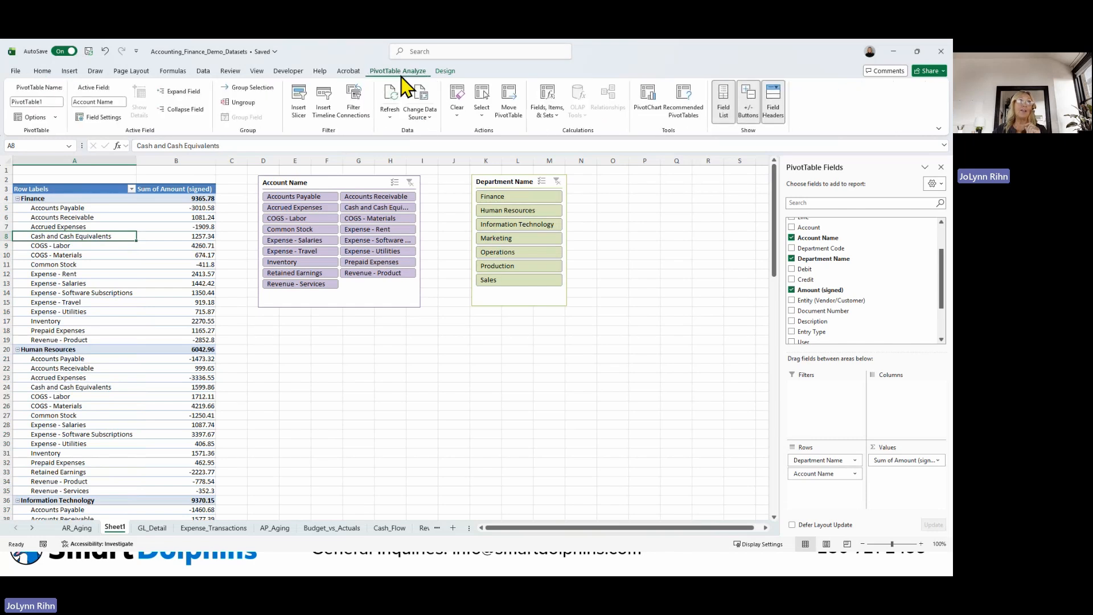
left_click(328, 118)
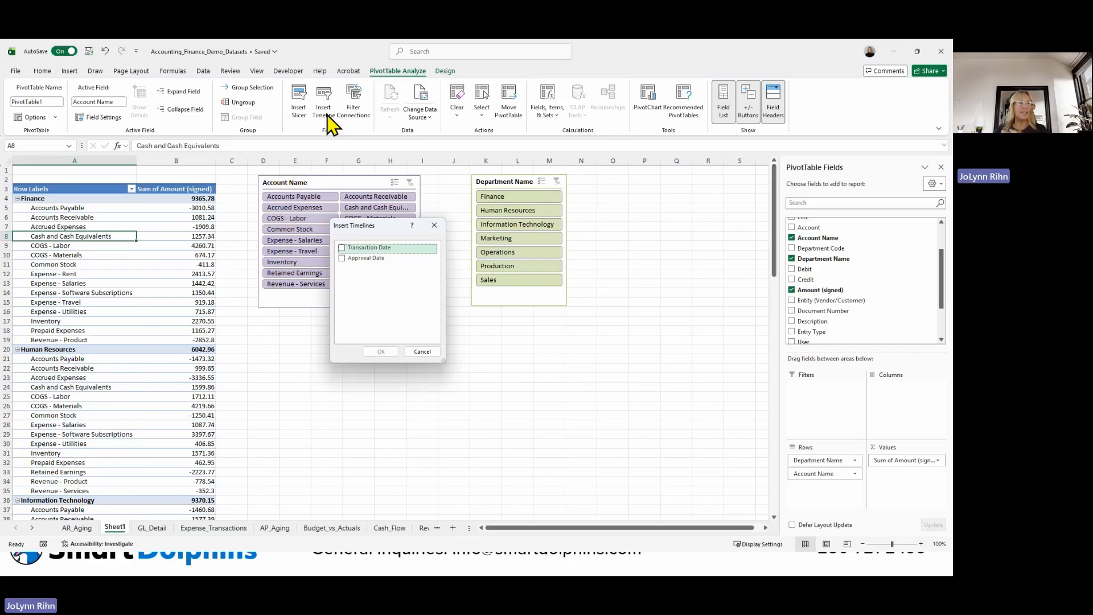
left_click(353, 248)
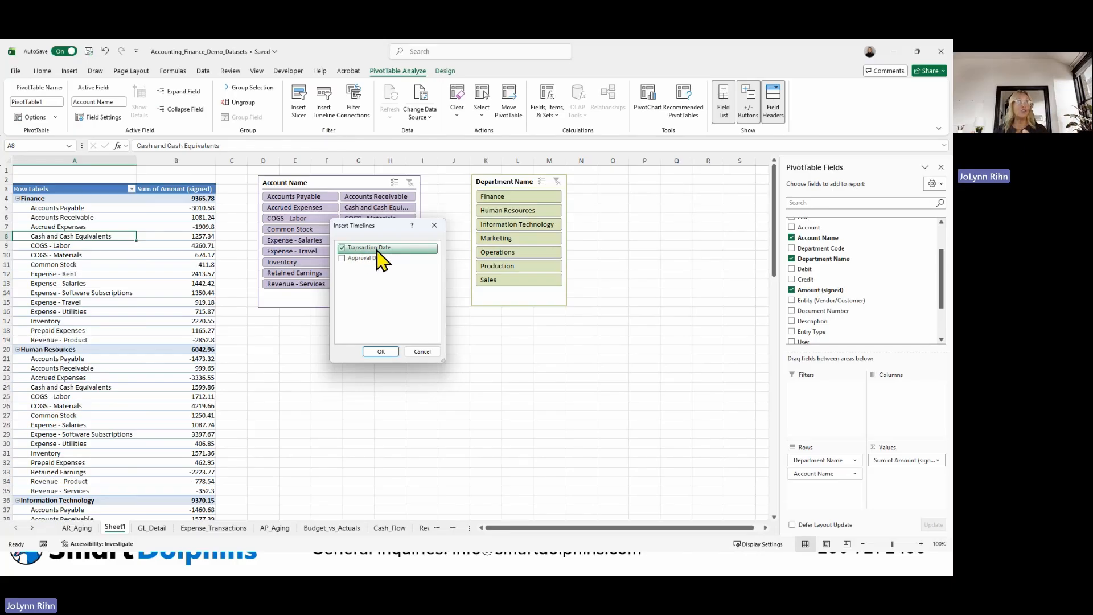
left_click(381, 352)
left_click_drag(378, 317, 327, 320)
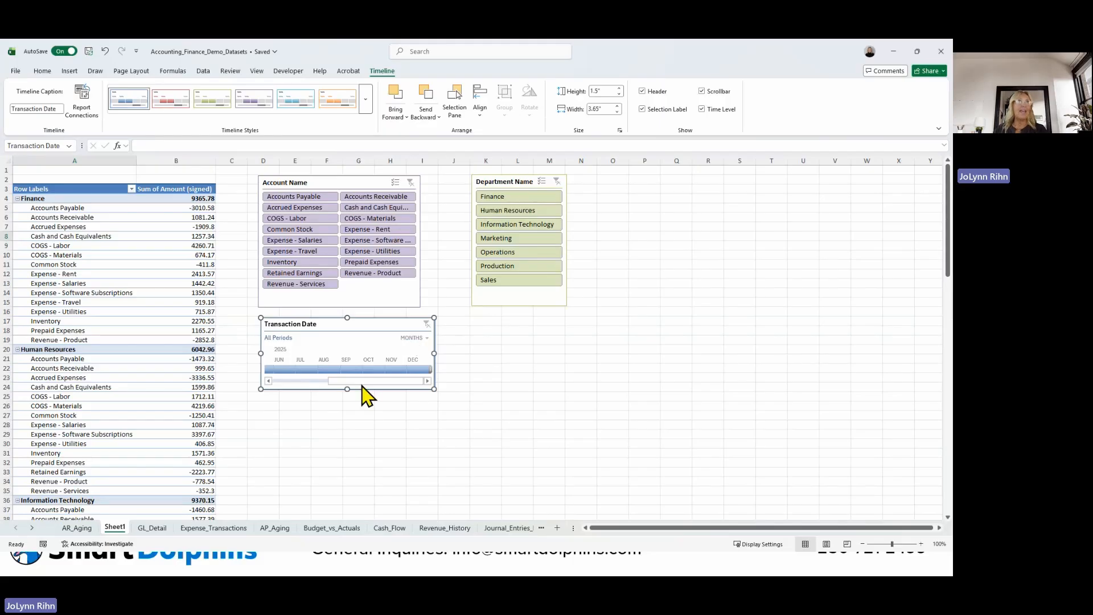
Step: Filter the PivotTable with the timeline to February, May and January 2025 in turn
left_click_drag(362, 382, 269, 381)
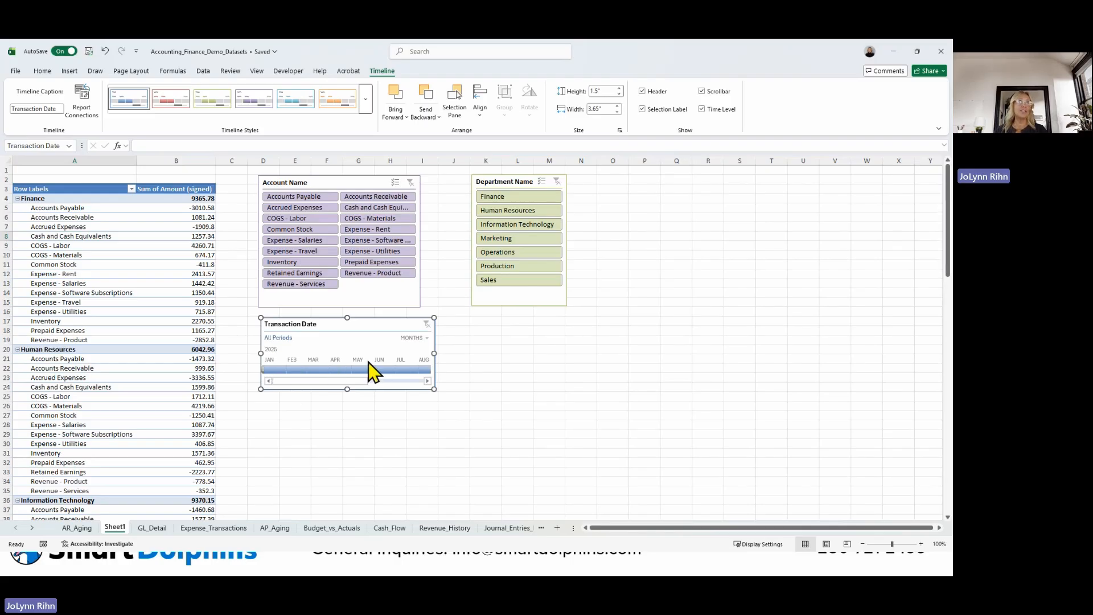
left_click(297, 369)
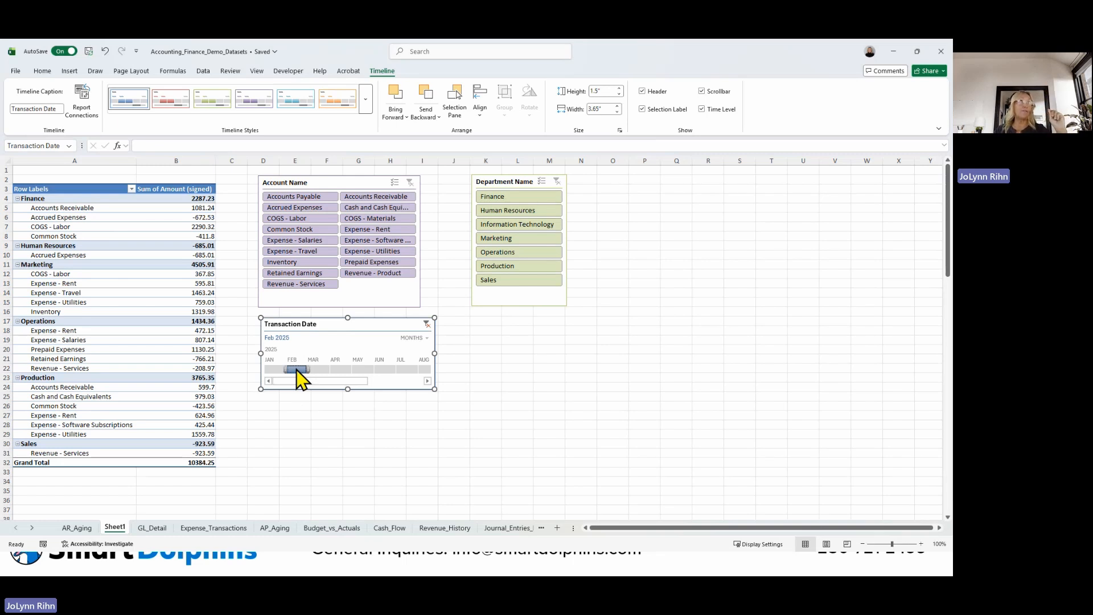
left_click_drag(297, 369, 363, 368)
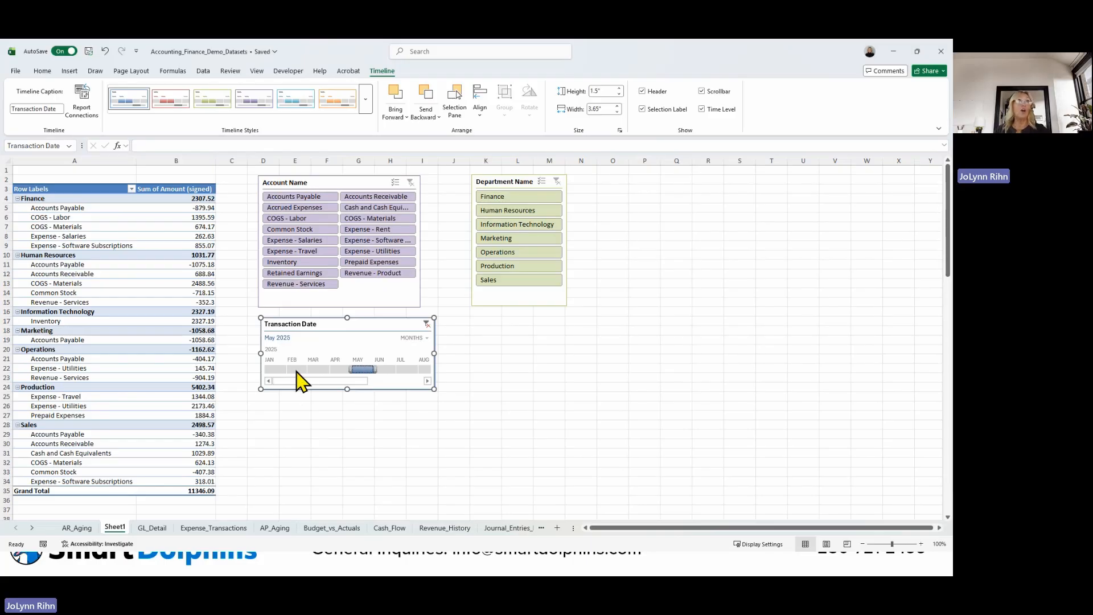
left_click(274, 369)
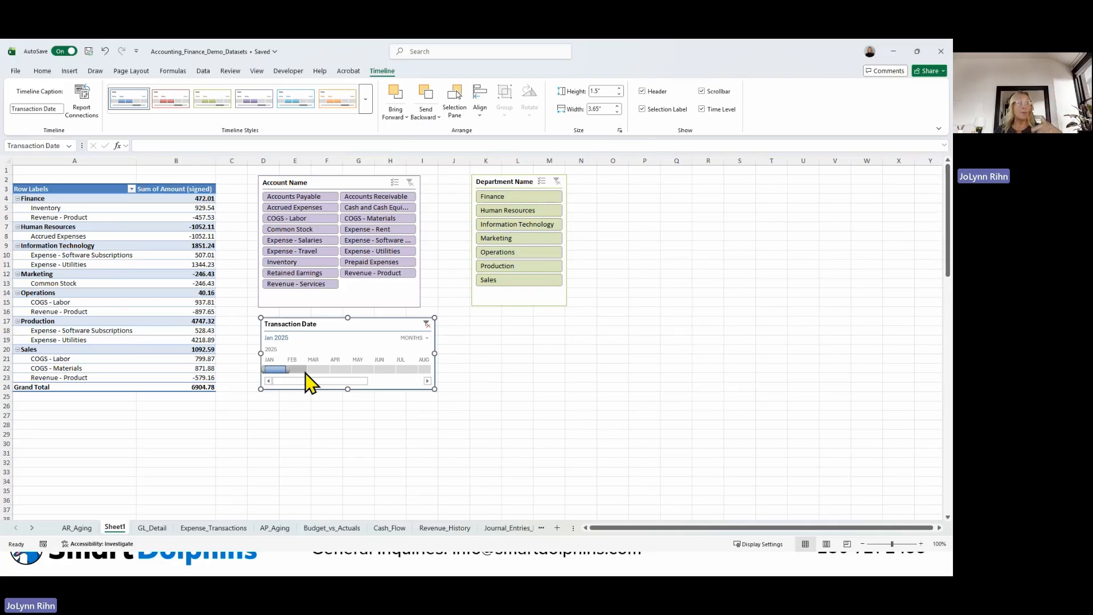
Step: Switch the Transaction Date timeline to quarters and filter the PivotTable to Q2 2025
left_click(414, 338)
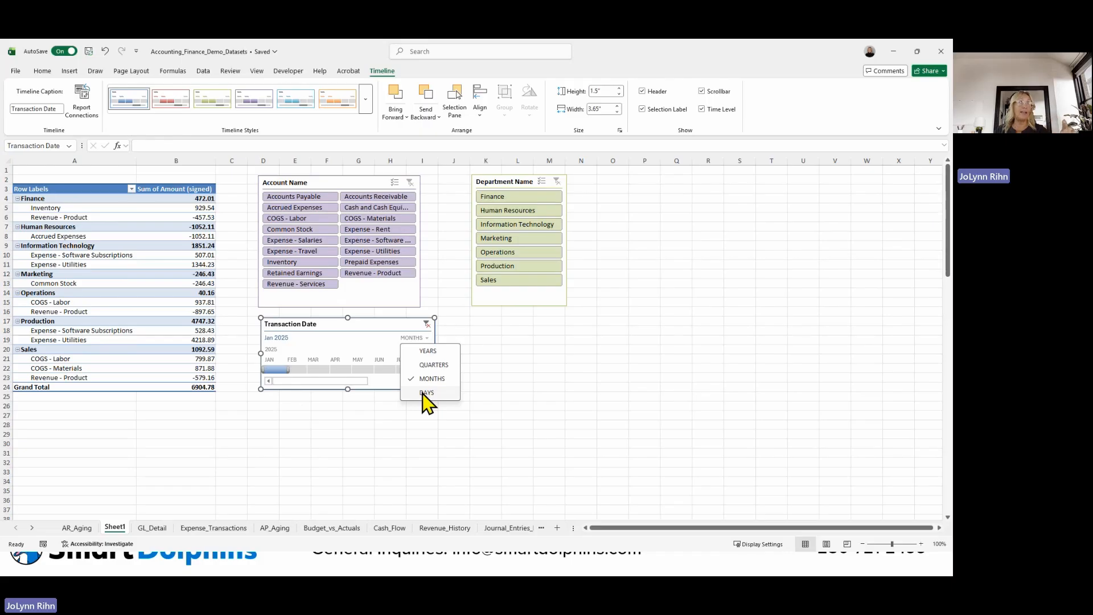
left_click(427, 366)
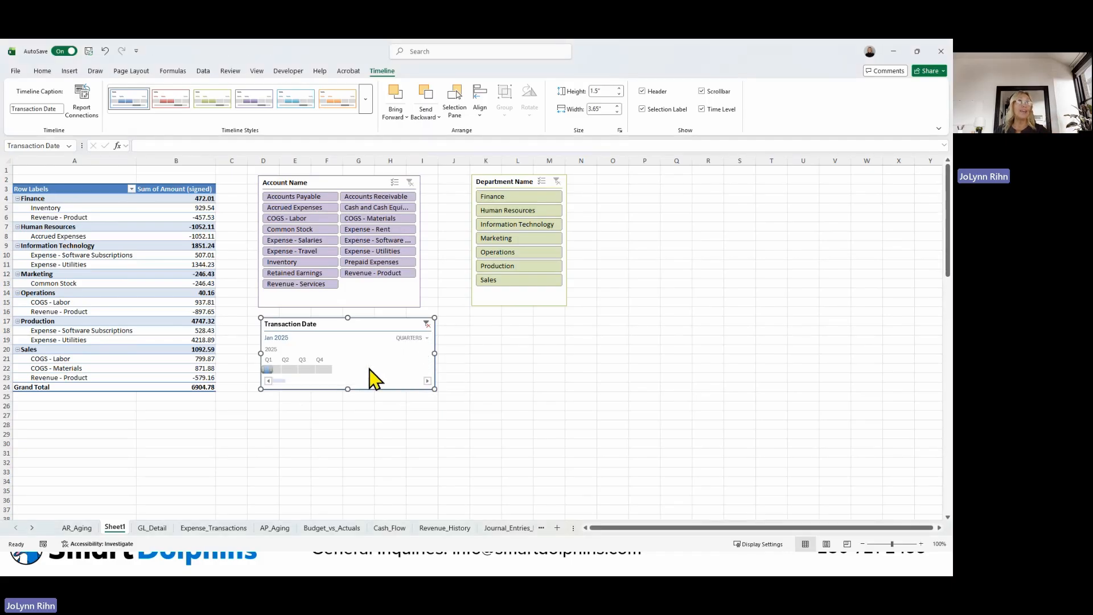
left_click(288, 369)
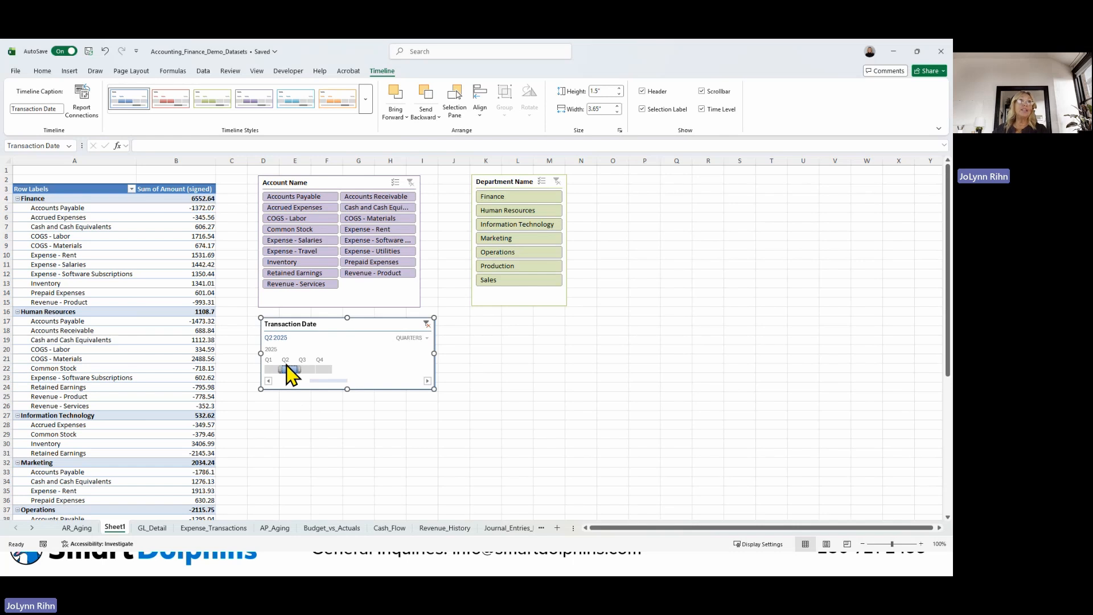
Step: Insert a clustered column PivotChart, place it below the Department Name slicer beside the timeline, and widen it to about 6.23"
left_click(120, 274)
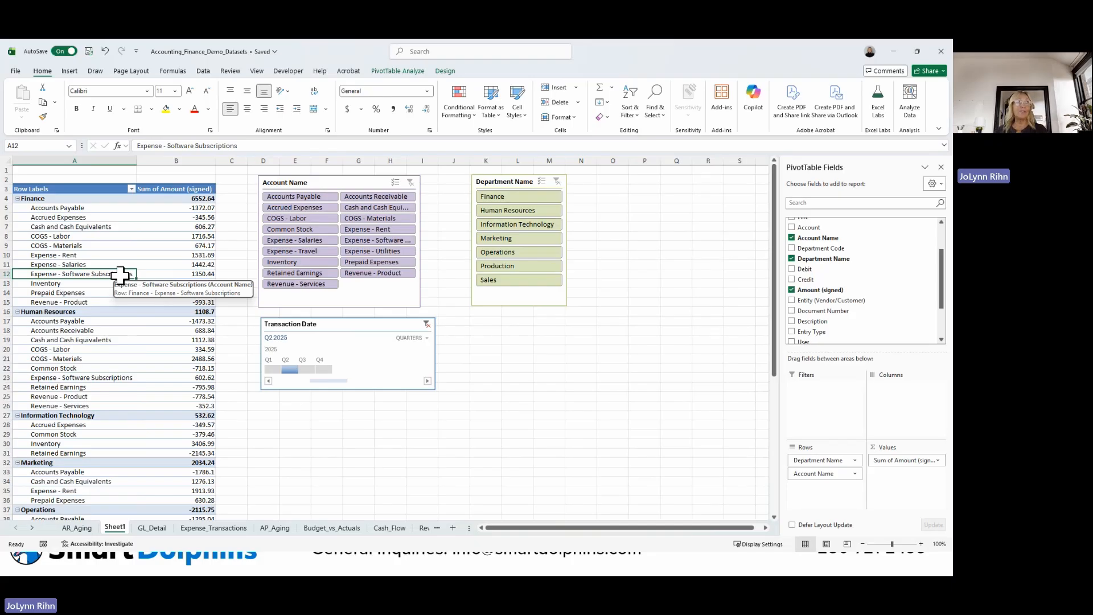
left_click(398, 72)
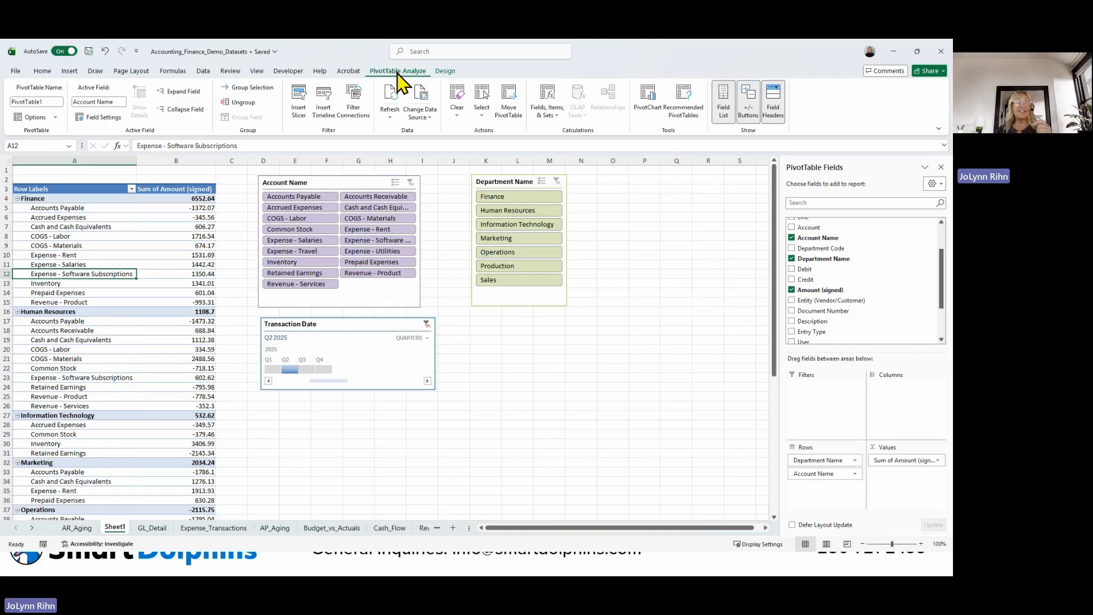
left_click(655, 114)
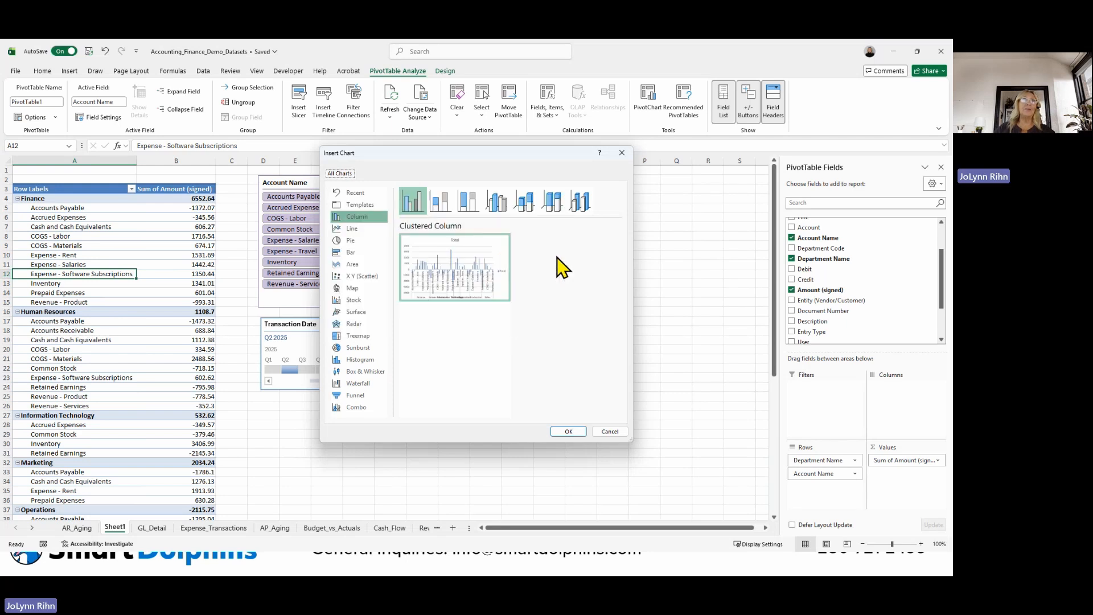
left_click(572, 434)
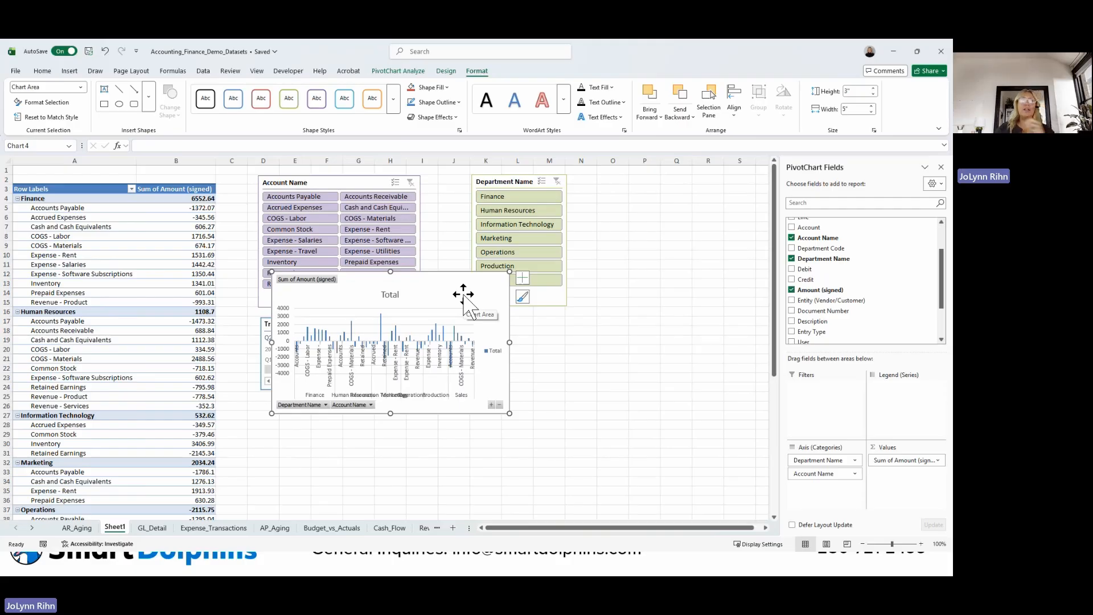
left_click_drag(463, 295, 647, 340)
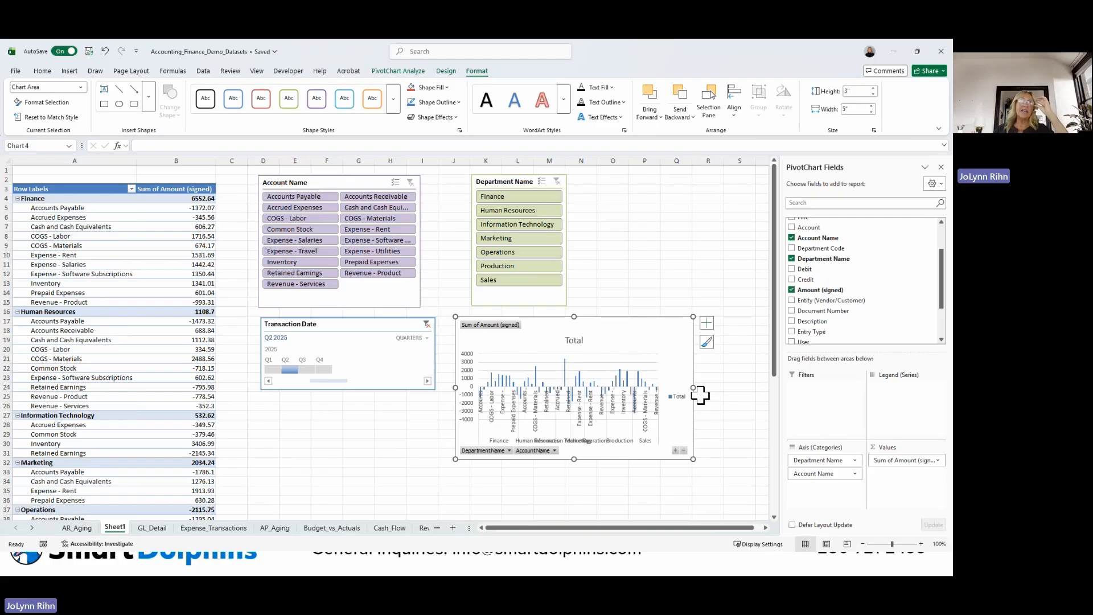
left_click_drag(695, 389, 753, 390)
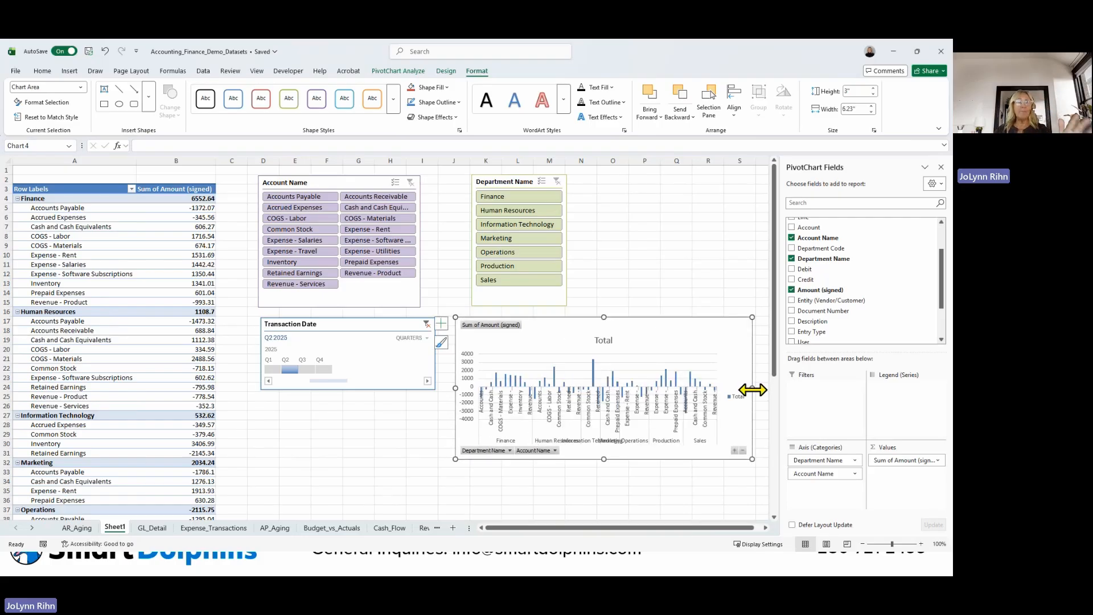
Step: Filter the PivotTable and chart to Operations, and add Information Technology using the Department Name slicer's multi-select
left_click(515, 254)
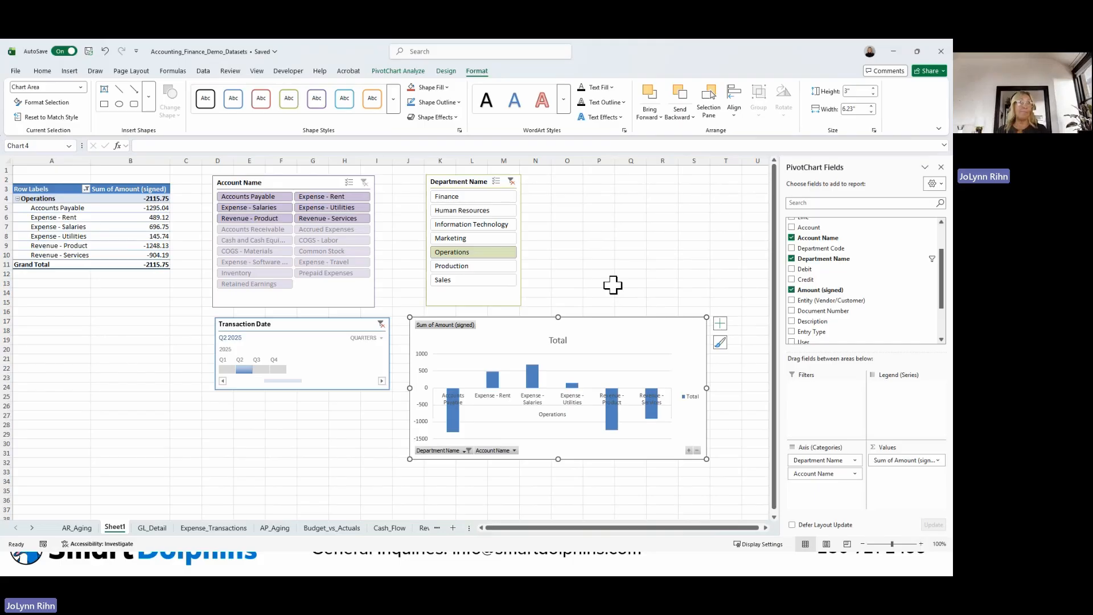
left_click(496, 182)
left_click(496, 183)
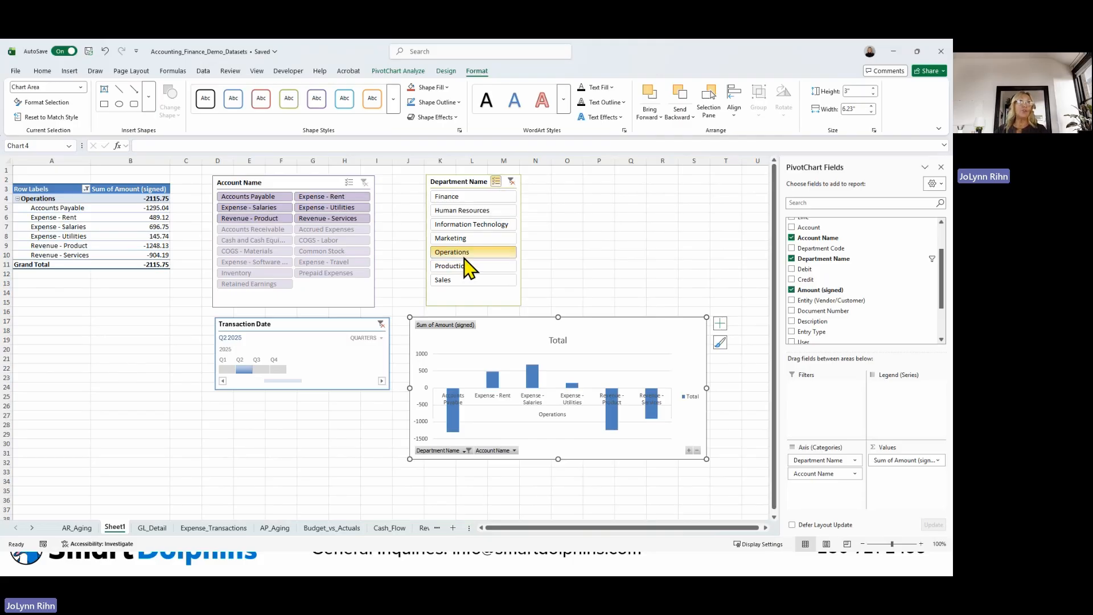
left_click(467, 230)
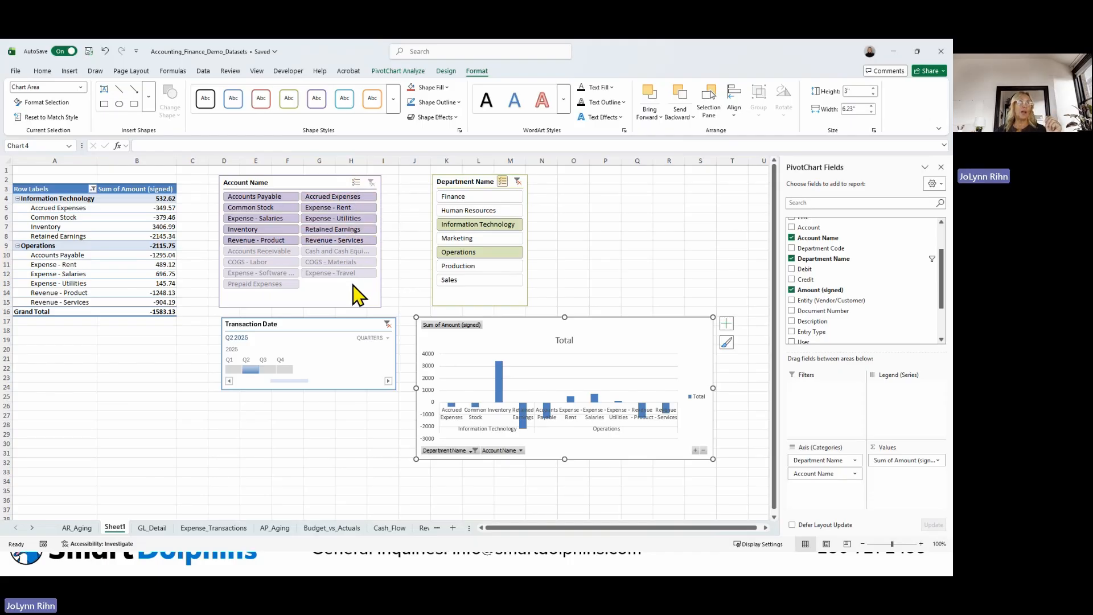
Step: Change the department selection to Human Resources and Production, removing Operations and Information Technology
left_click(462, 251)
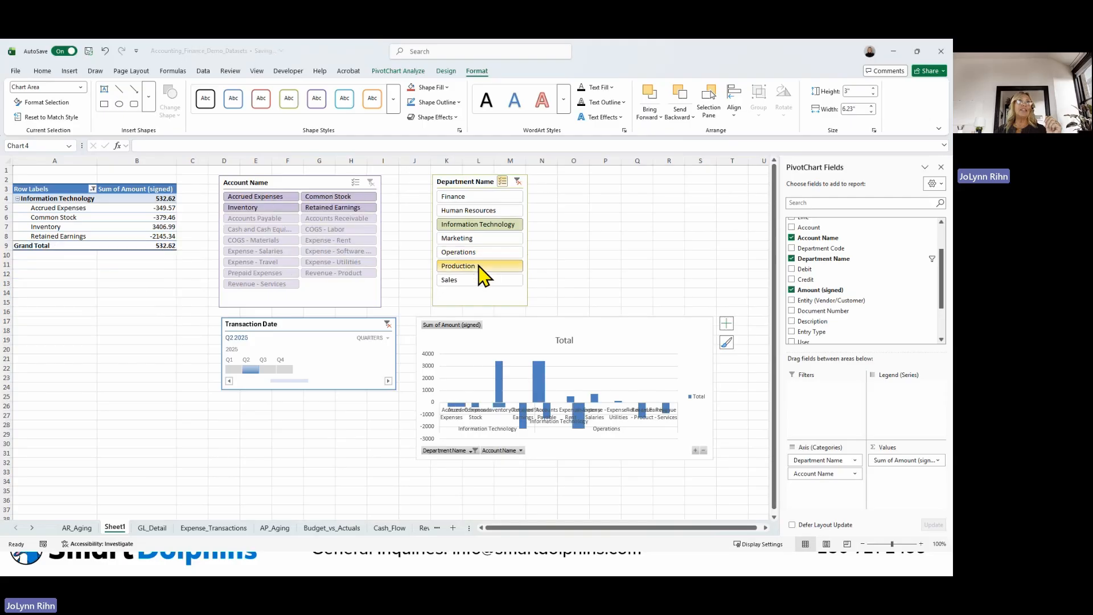
left_click(462, 266)
left_click(475, 211)
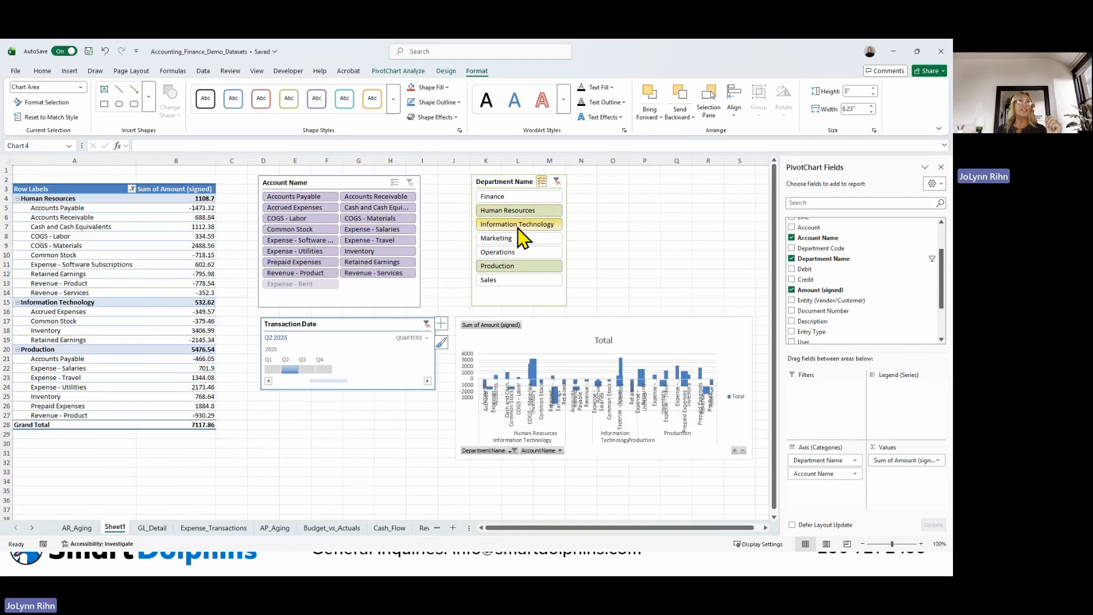
left_click(518, 238)
left_click(518, 237)
left_click(520, 226)
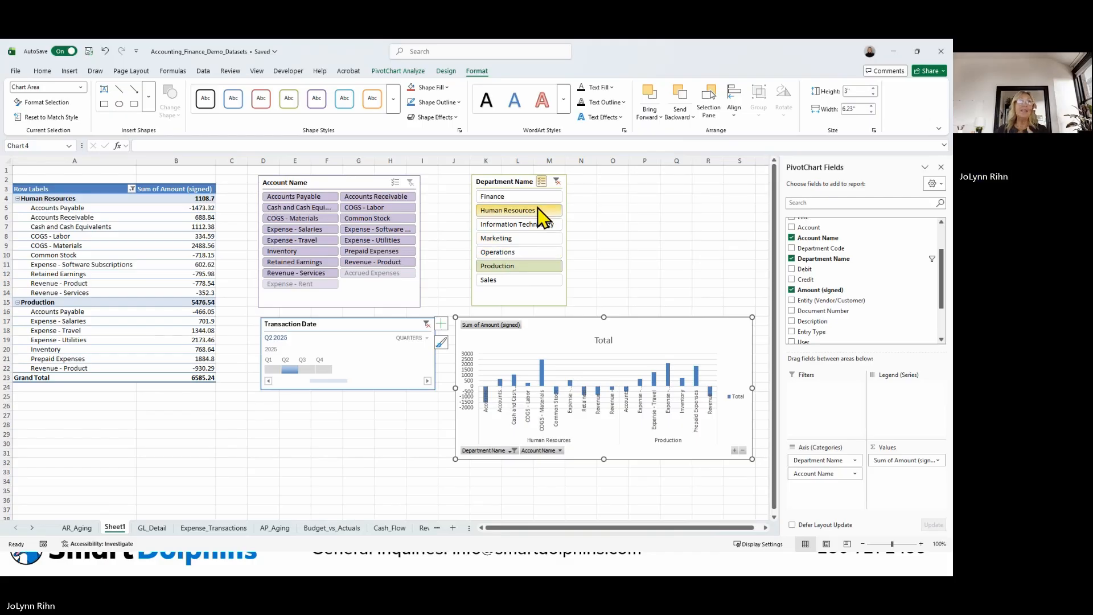
Step: Clear the Department Name slicer filter and the Transaction Date timeline filter
left_click(558, 182)
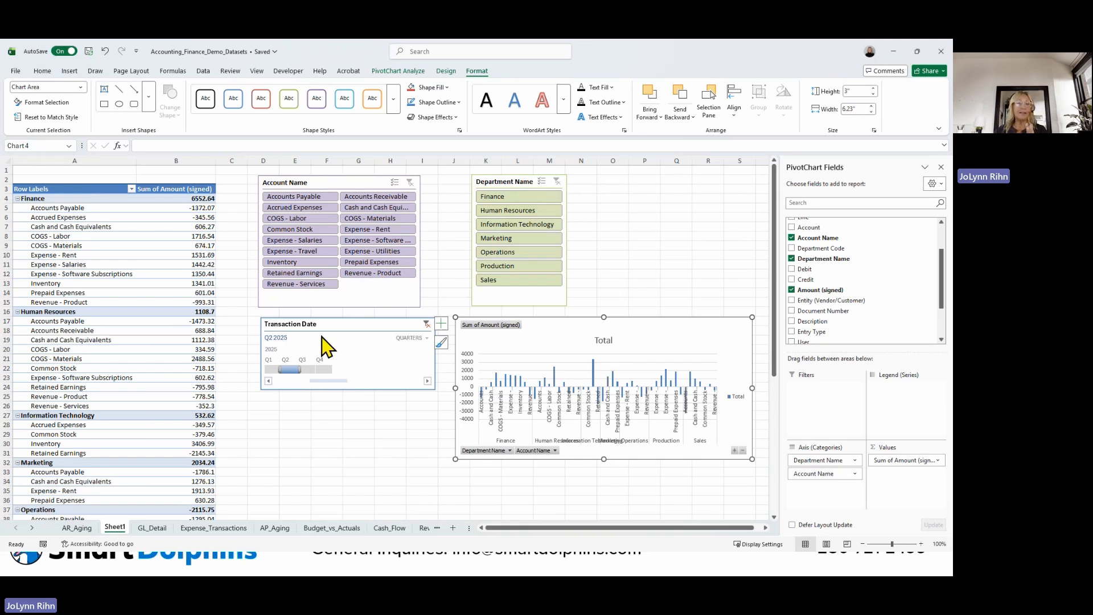
left_click(426, 325)
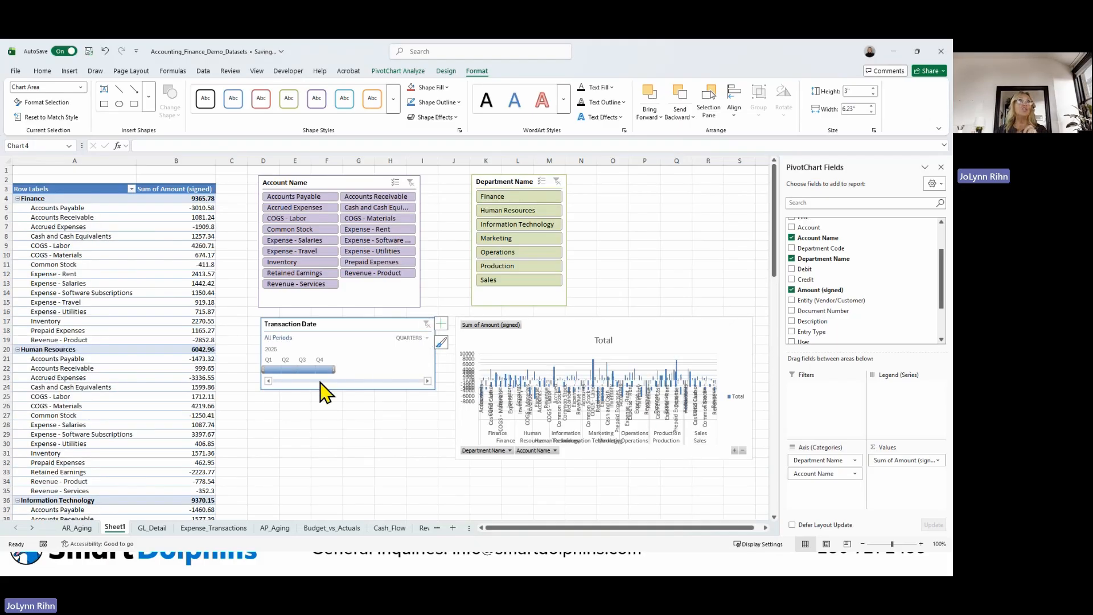